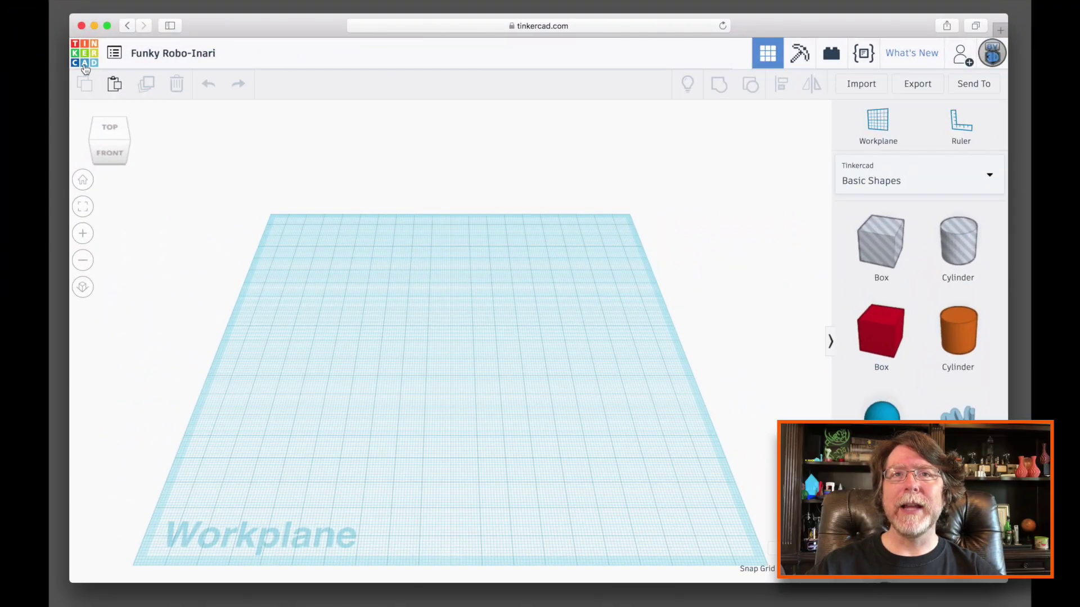
Rename the design to 'TL-Smoother Tandem Mount'.
left_click(149, 55)
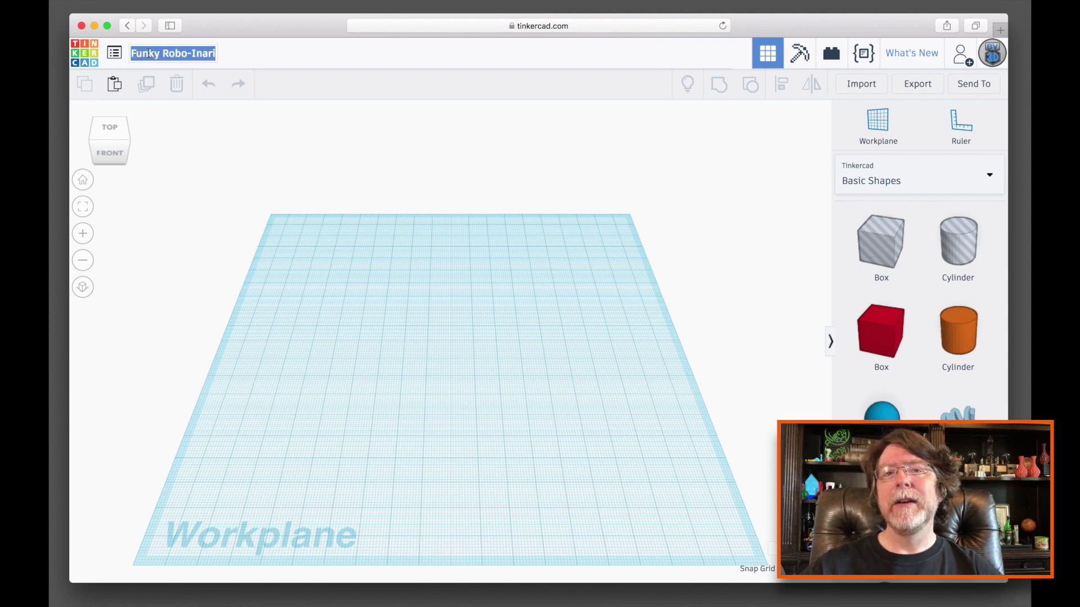
type("TL-Smoother T")
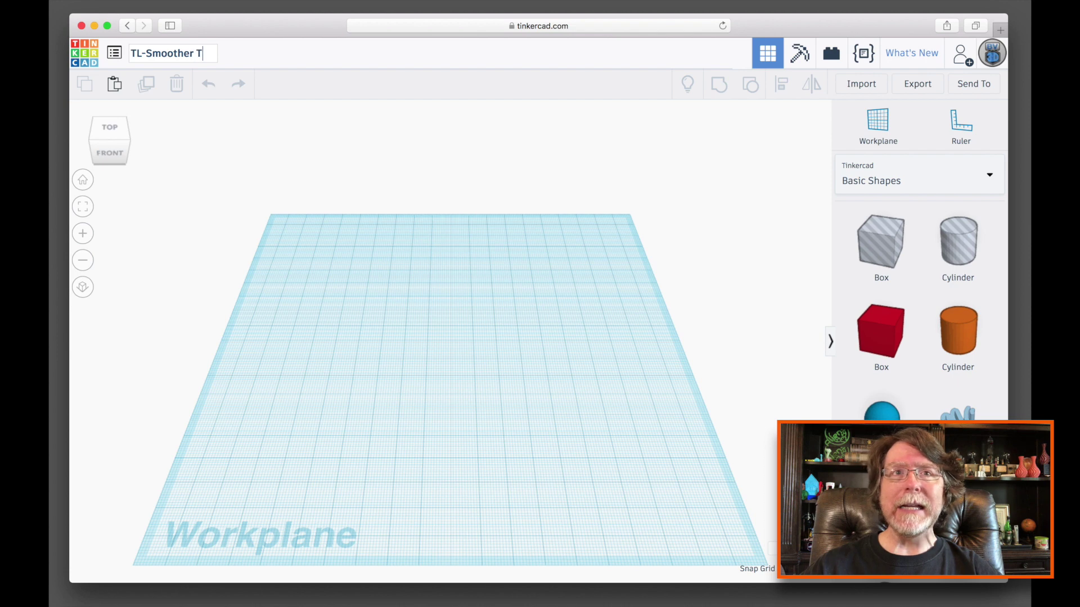
type("andem Mount")
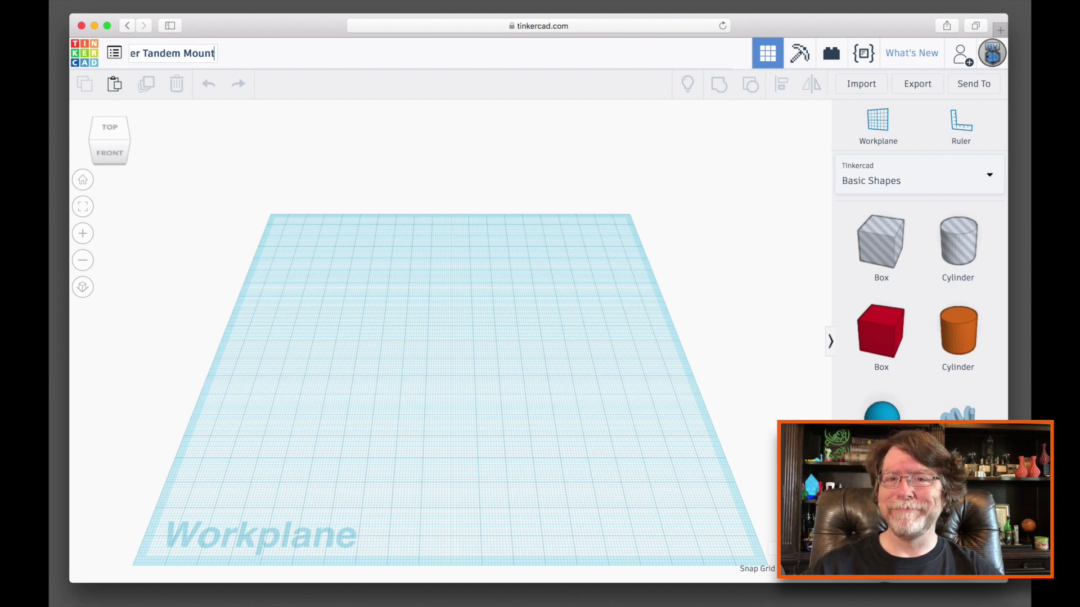
key("Return")
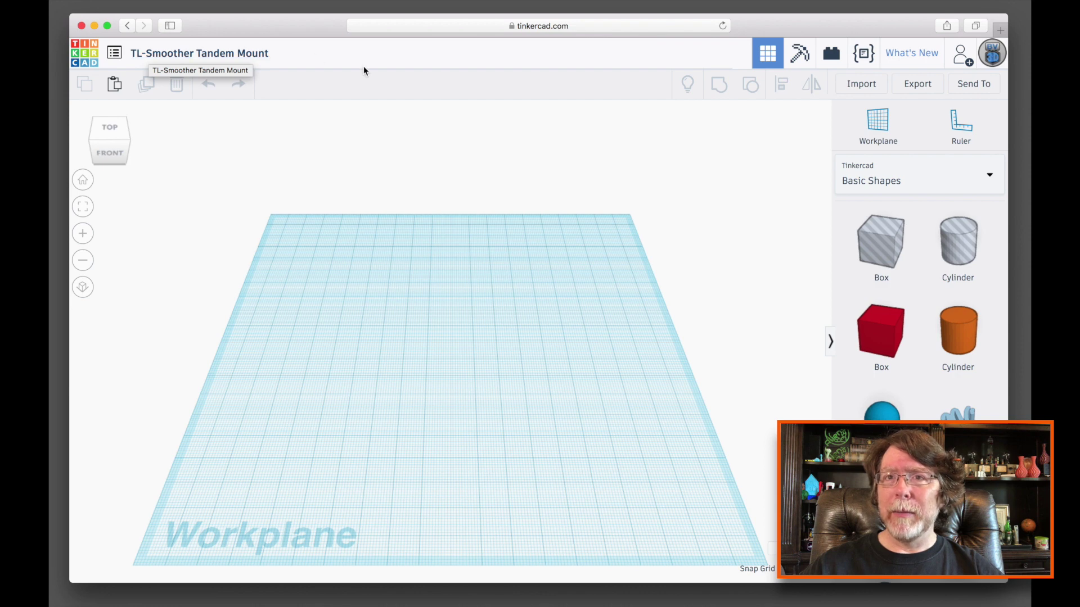
Place two TL Smoother boards from the Part Collection side by side on the workplane.
left_click(860, 185)
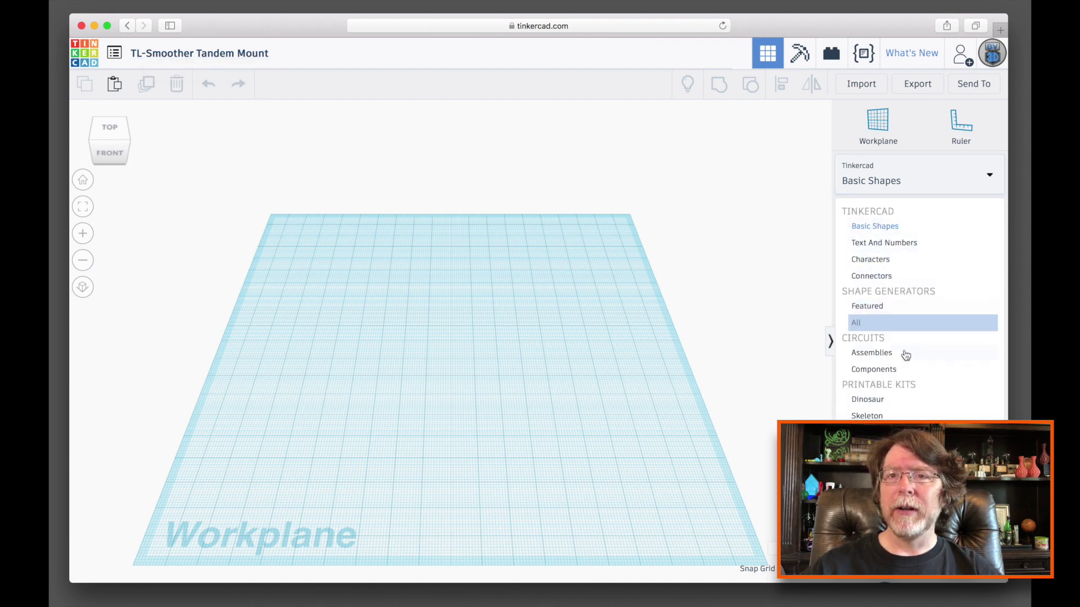
left_click(899, 417)
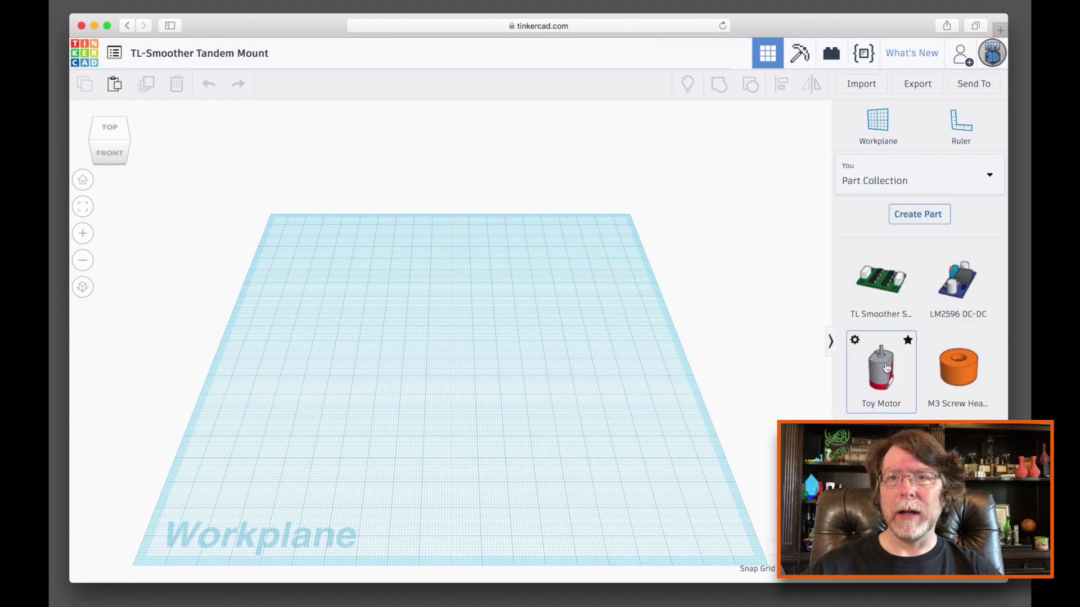
mouse_move(879, 287)
left_click_drag(879, 286, 387, 358)
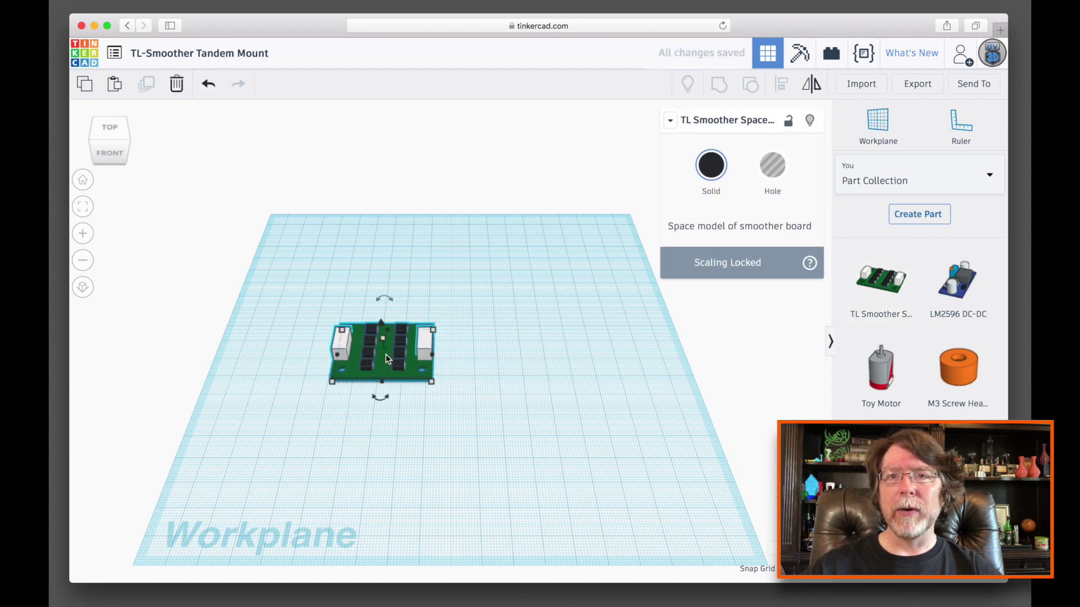
left_click_drag(880, 281, 542, 357)
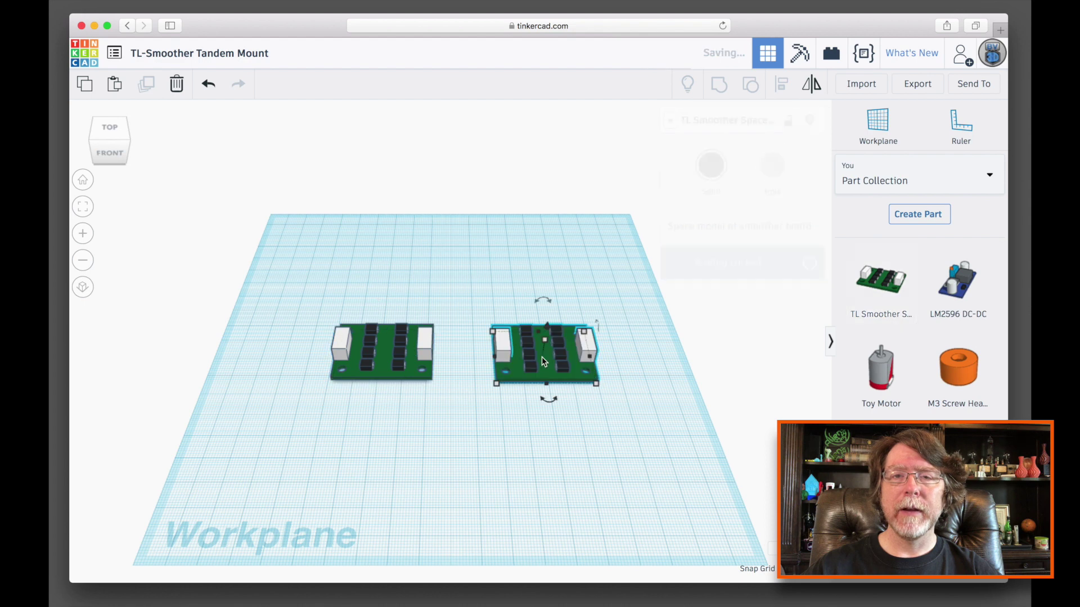
left_click(648, 444)
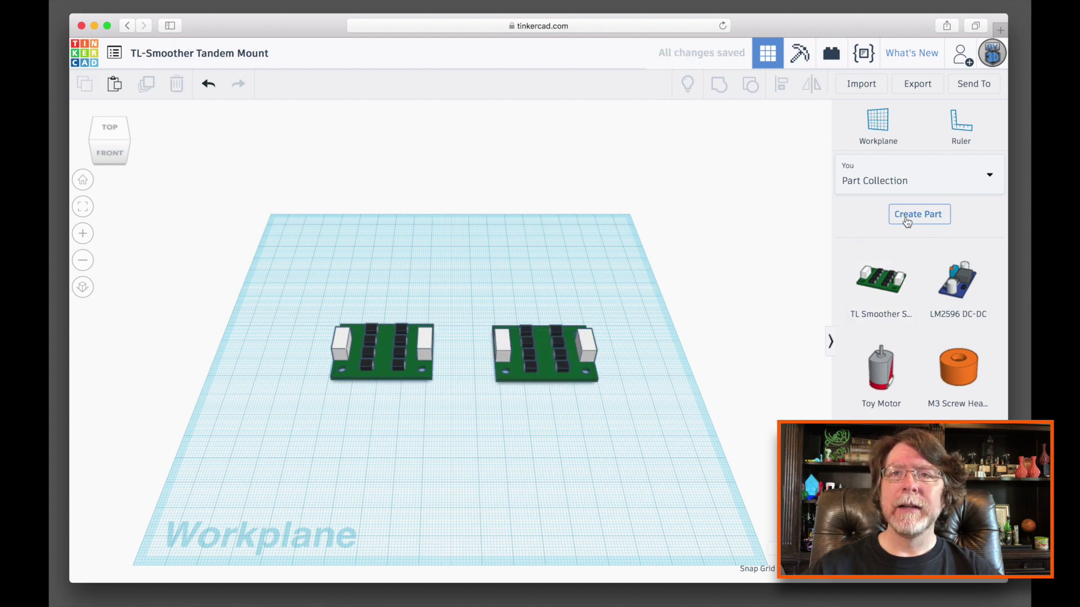
Return to Basic Shapes and move both boards together toward the back of the workplane.
left_click(974, 175)
left_click(875, 226)
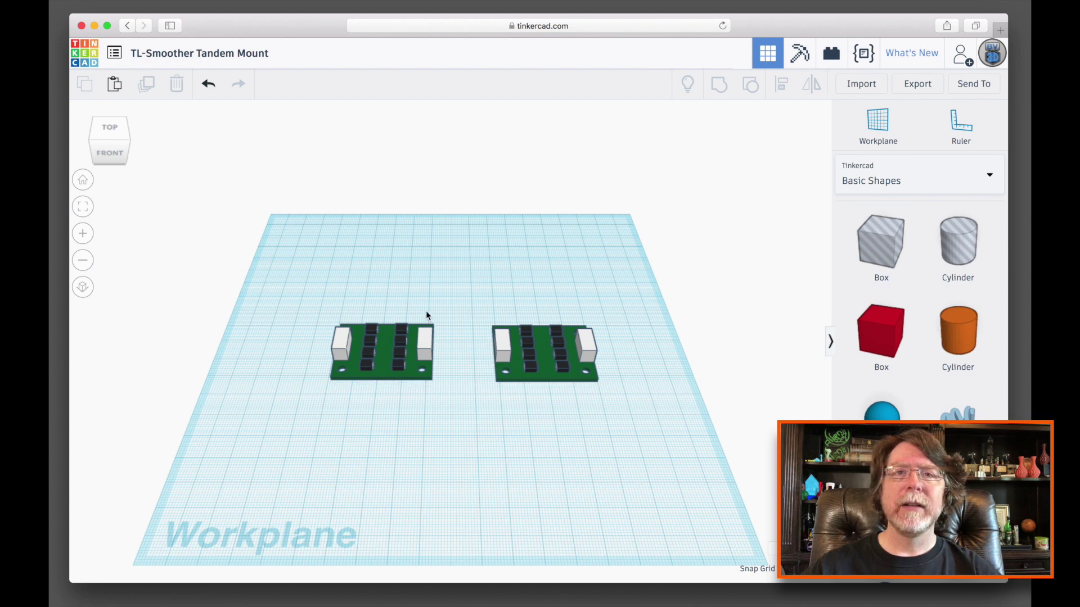
left_click_drag(393, 352, 430, 353)
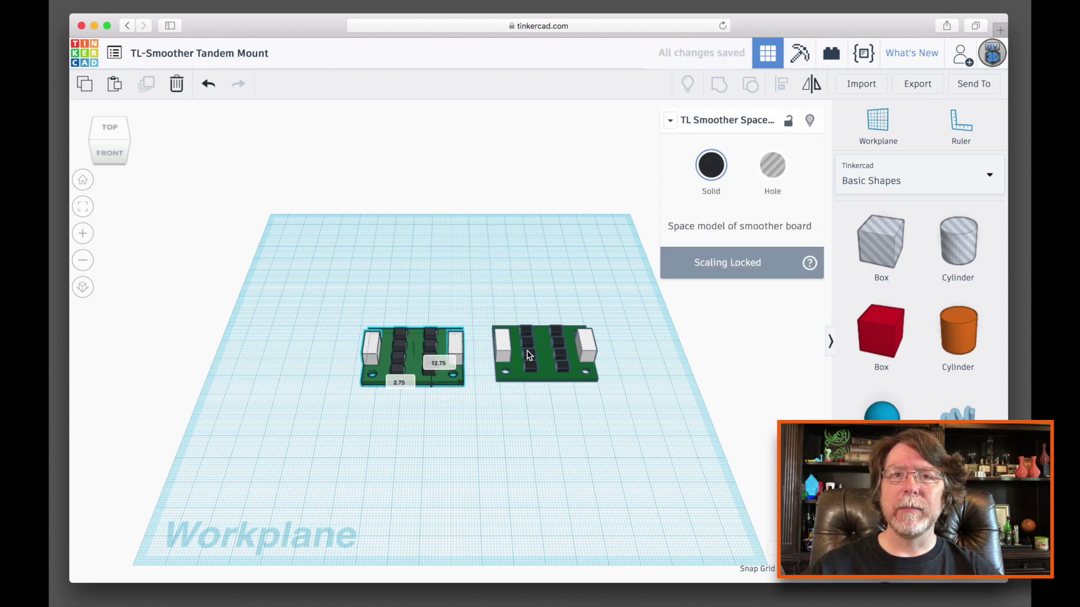
left_click_drag(529, 355, 513, 360)
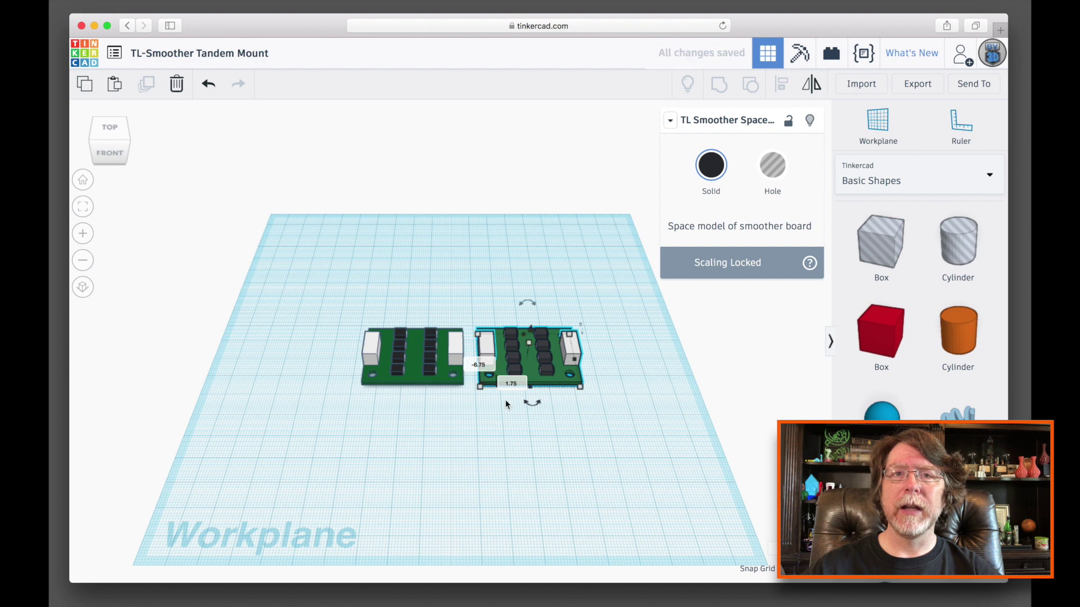
left_click(505, 399)
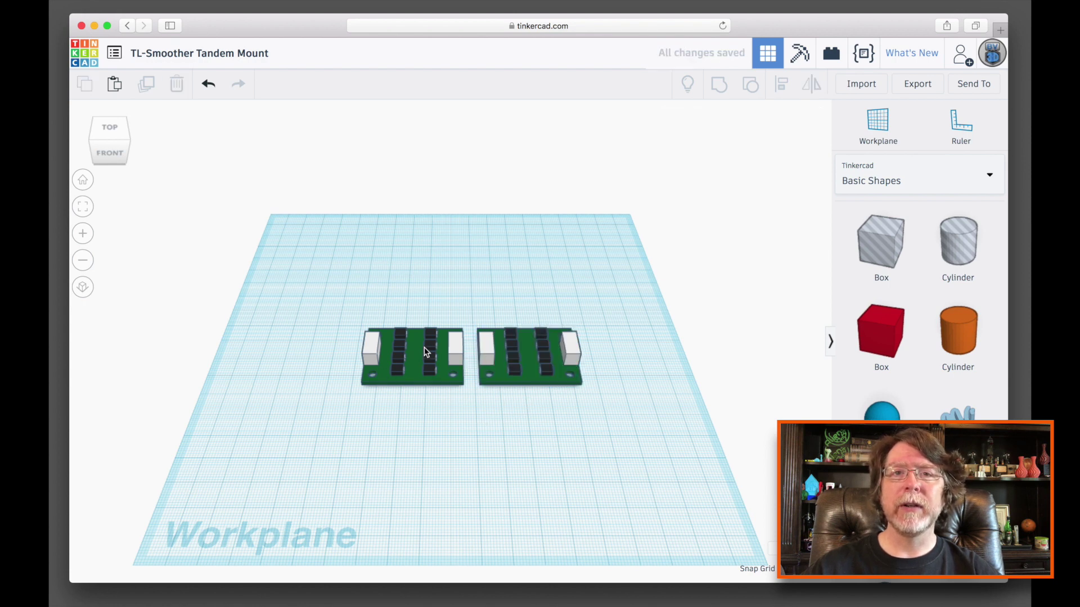
left_click_drag(426, 352, 495, 245)
left_click_drag(522, 342, 583, 242)
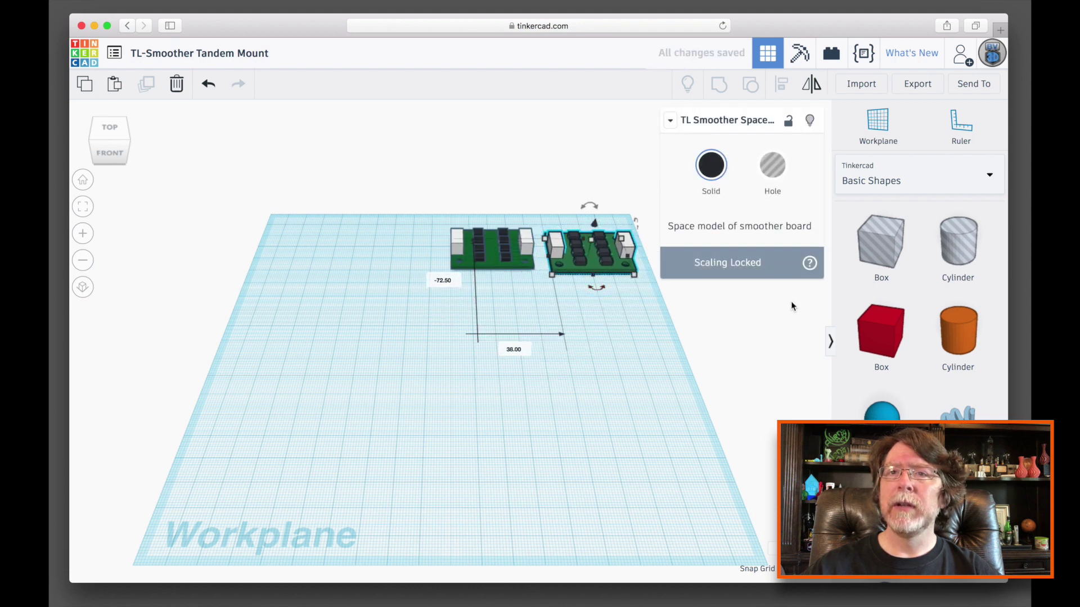
Add a red box and bring both selected boards forward.
left_click_drag(875, 333, 341, 392)
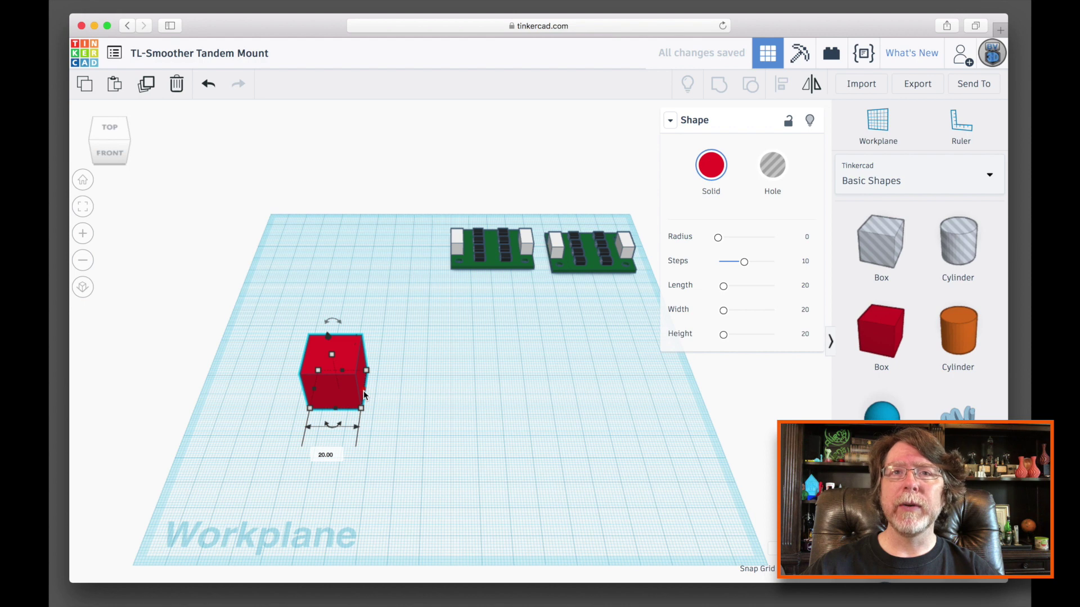
left_click(489, 273)
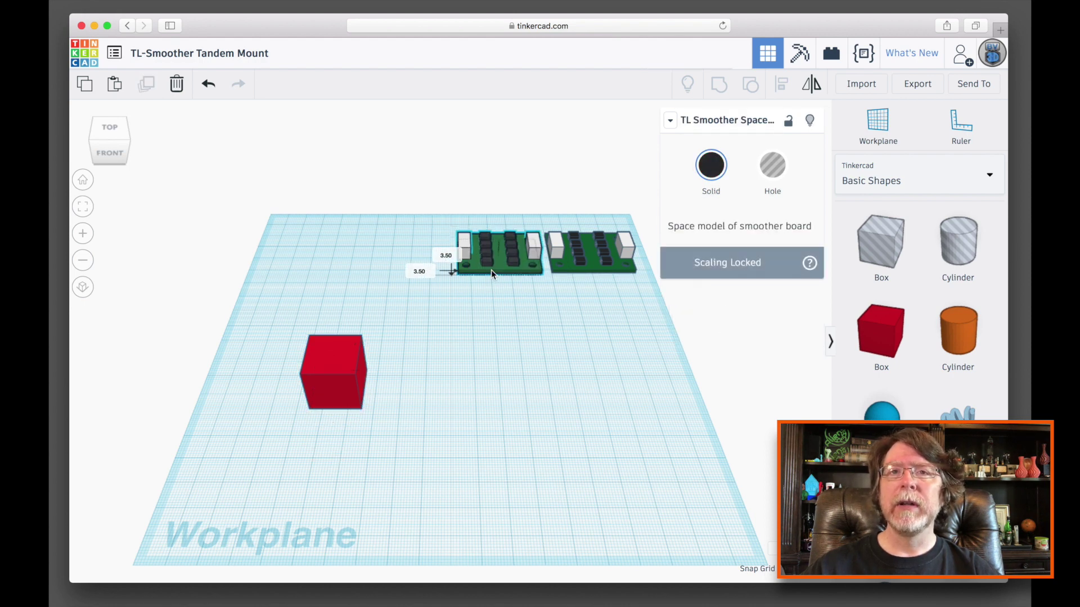
left_click(570, 261, "shift")
left_click_drag(569, 257, 538, 363)
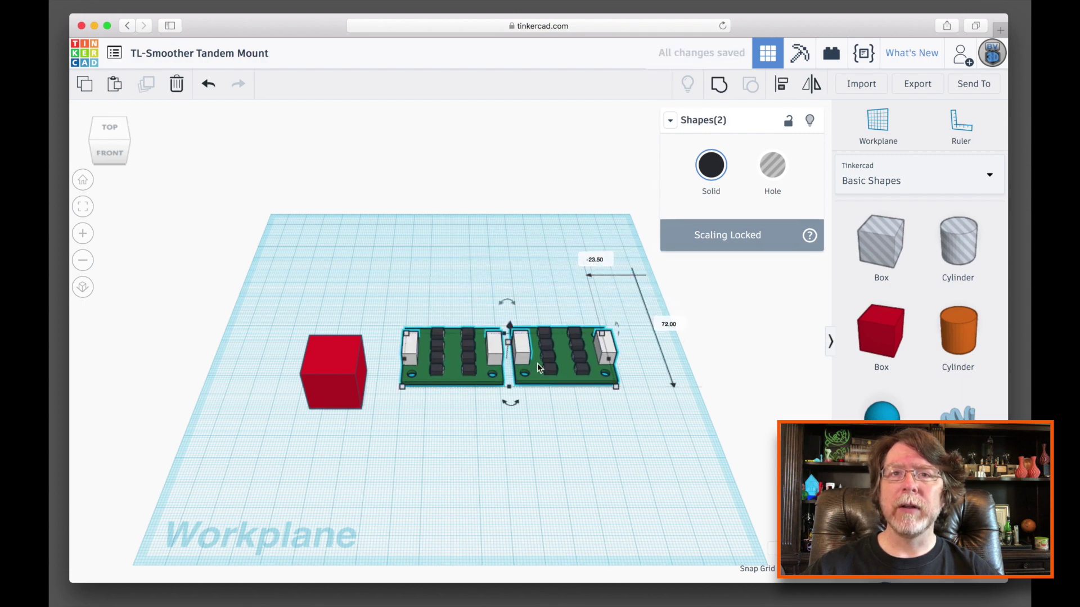
Align the two boards and nudge the right board nearly flush against the left.
key("l")
left_click(384, 357)
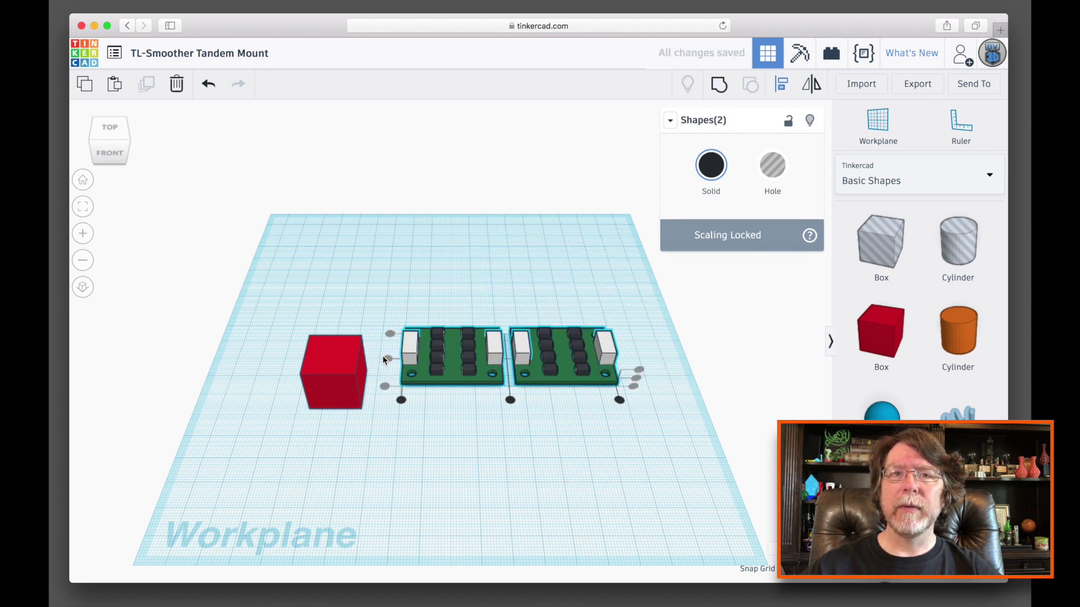
left_click(460, 443)
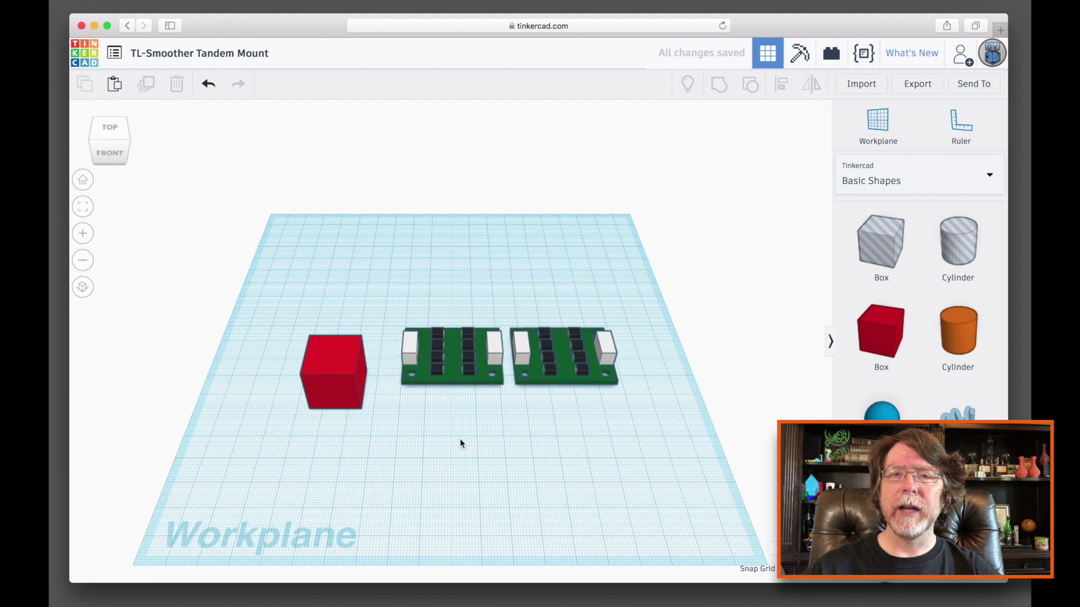
left_click(529, 366)
left_click_drag(535, 365, 523, 366)
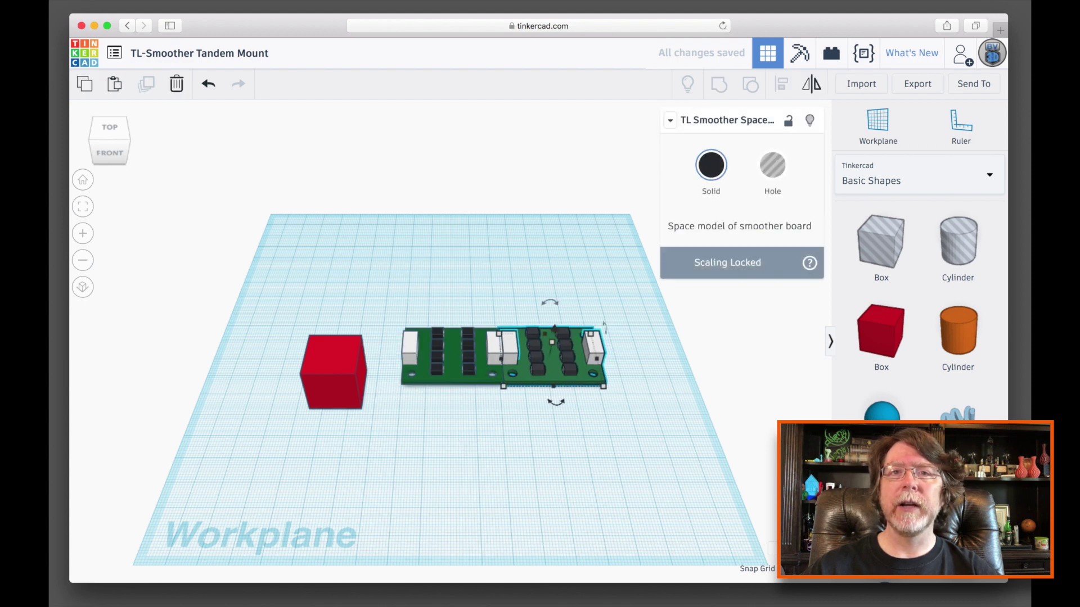
left_click_drag(605, 325, 617, 325)
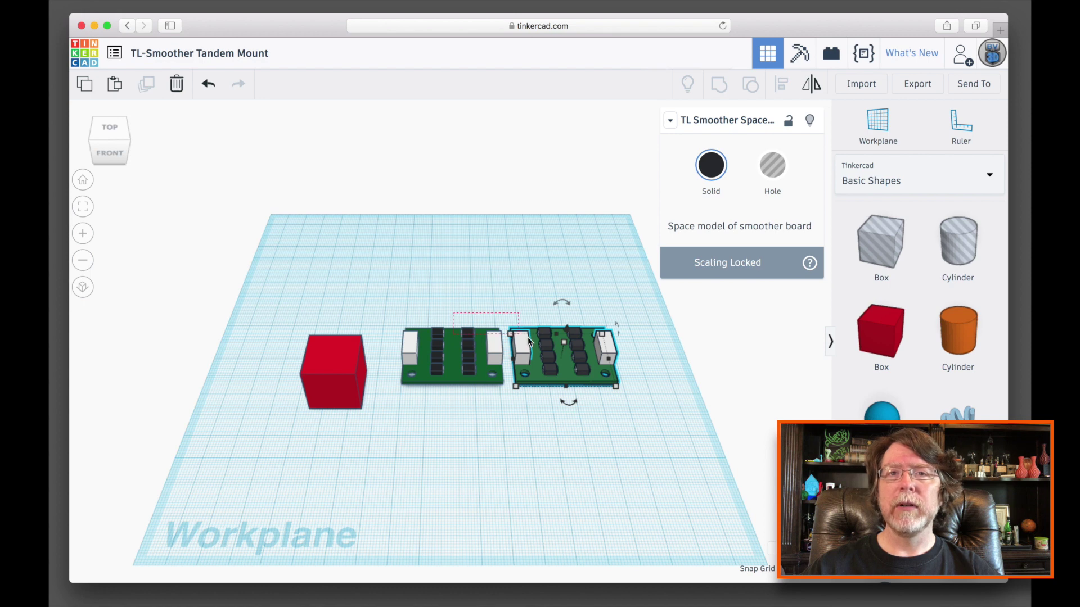
left_click(478, 370, "shift")
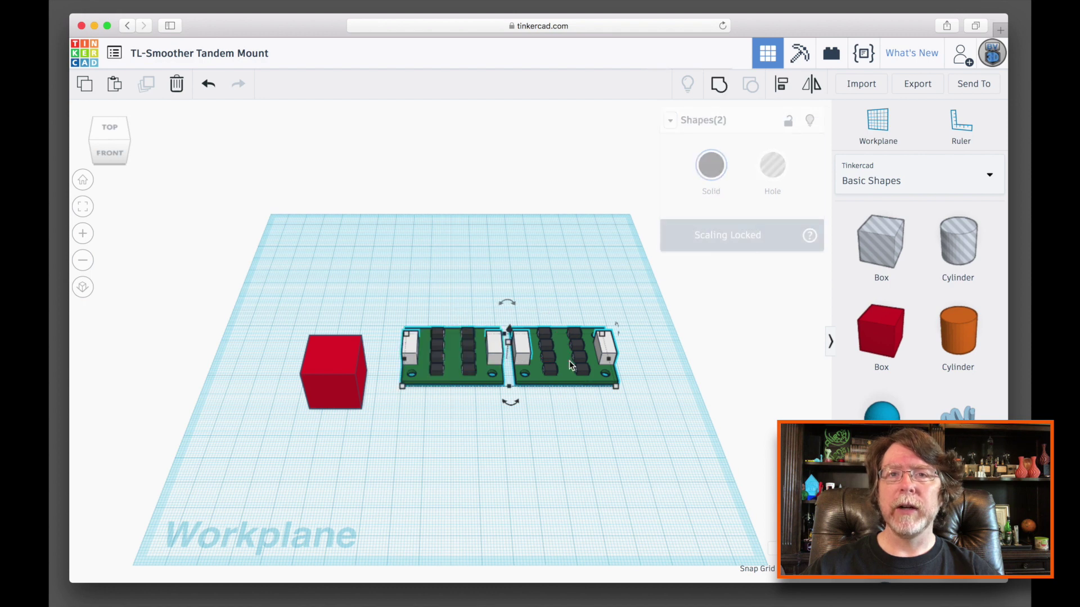
Group the two boards and move the group to the back of the workplane.
left_click(719, 83)
mouse_move(401, 388)
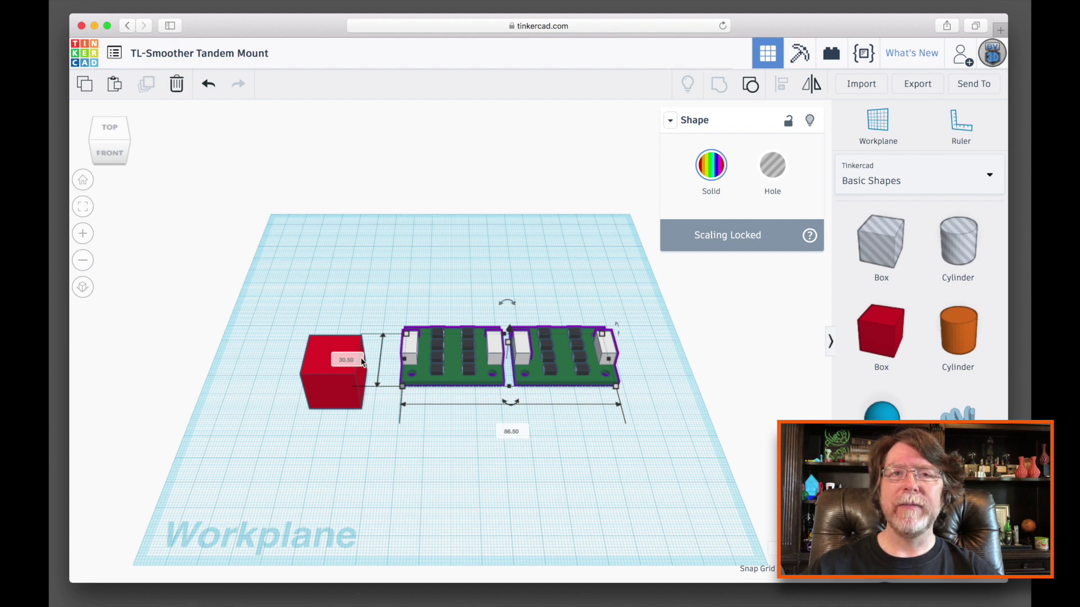
left_click_drag(457, 360, 427, 268)
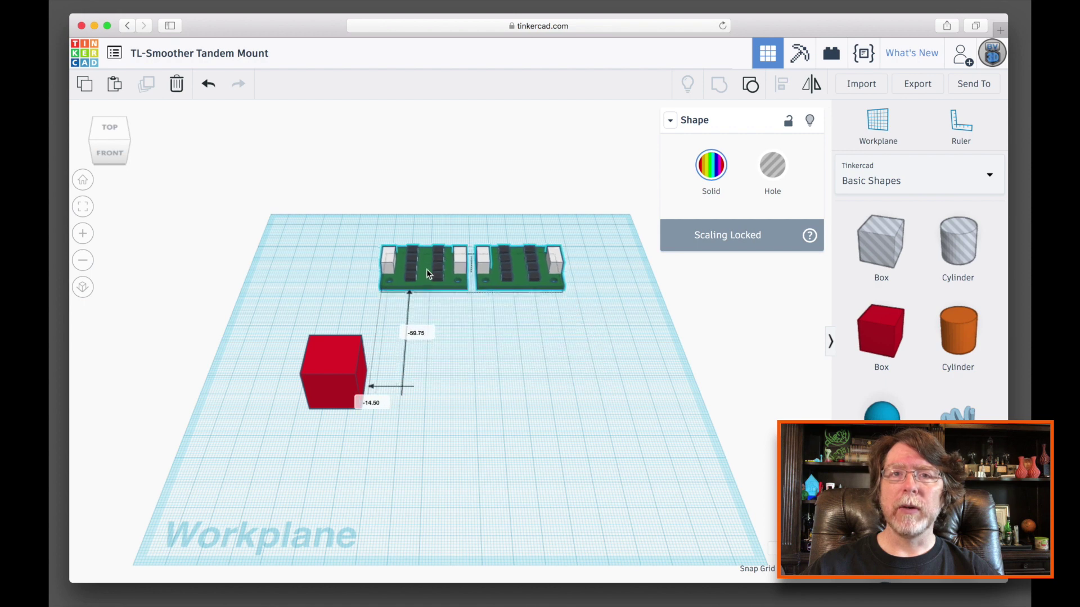
Set the red box's width to 88 and compare it with the boards.
left_click(336, 378)
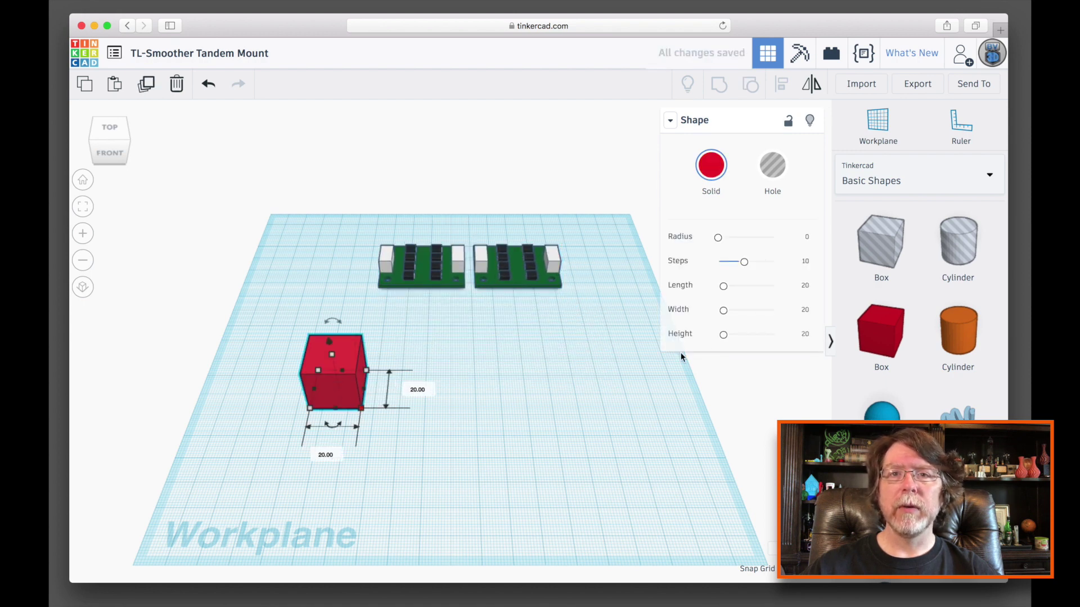
left_click(806, 310)
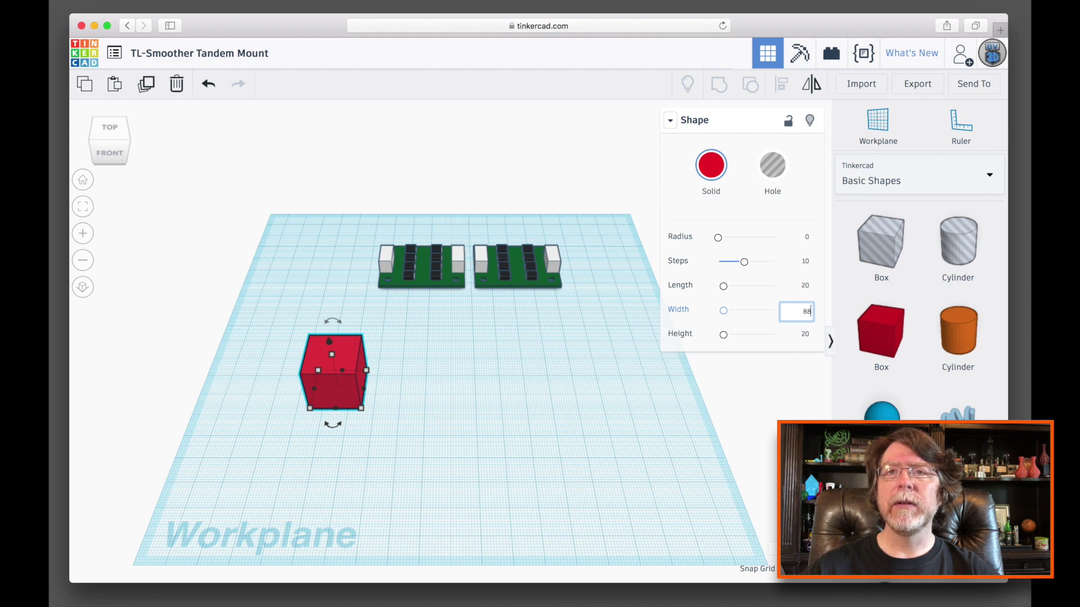
key("Return")
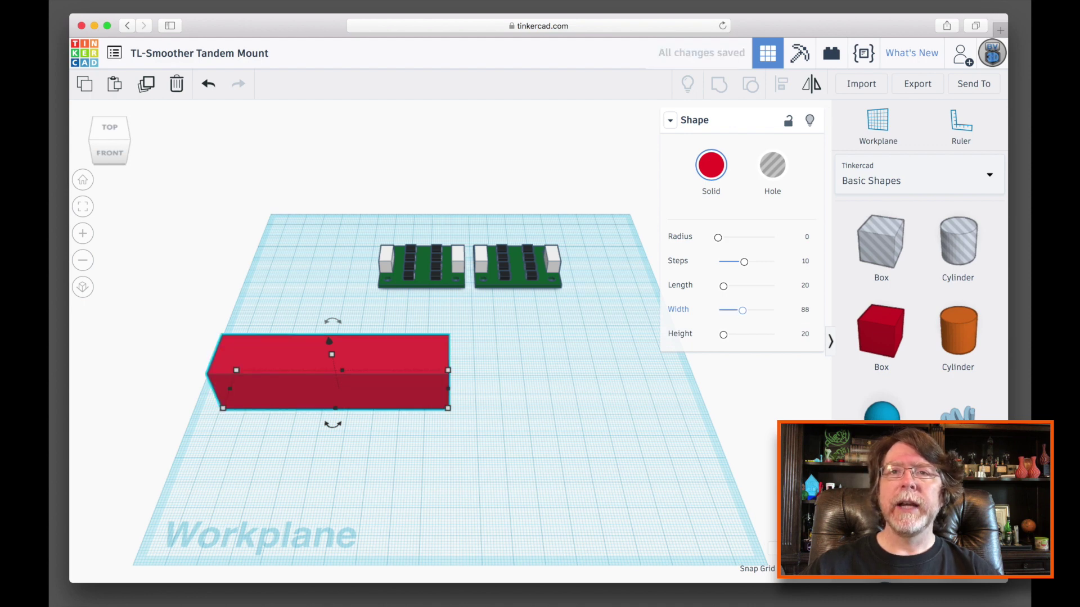
left_click(496, 278)
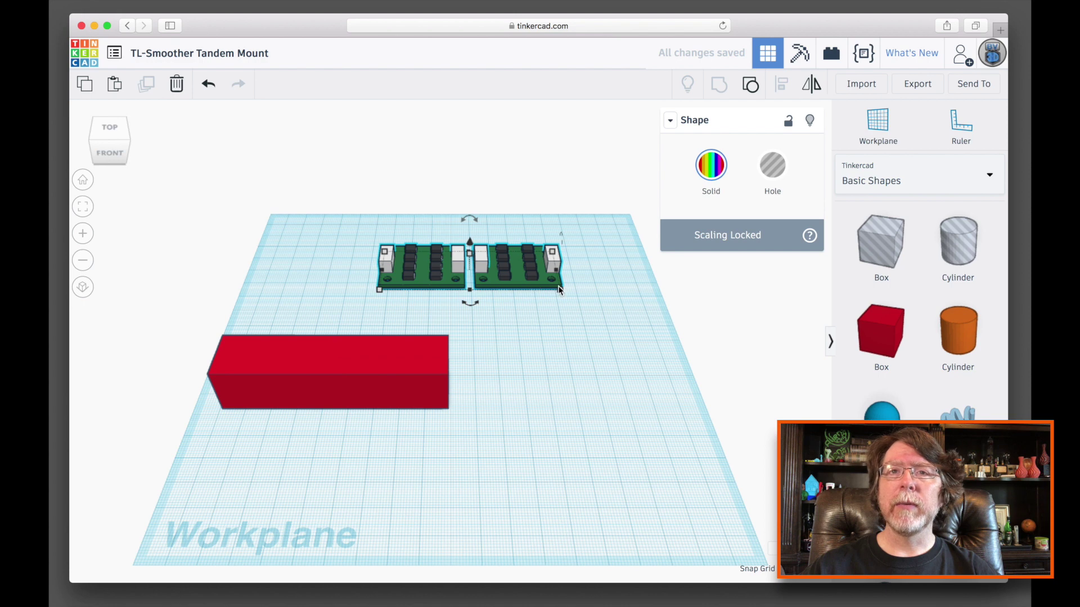
mouse_move(560, 290)
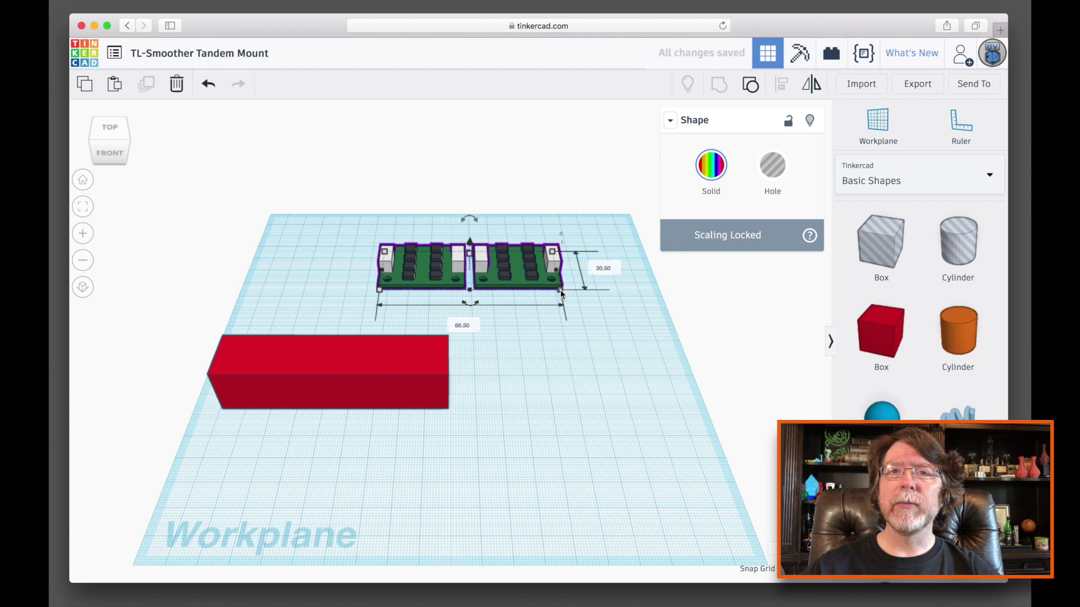
Set the box's length to 32 and height to 2, and move the plate under the boards.
left_click(433, 359)
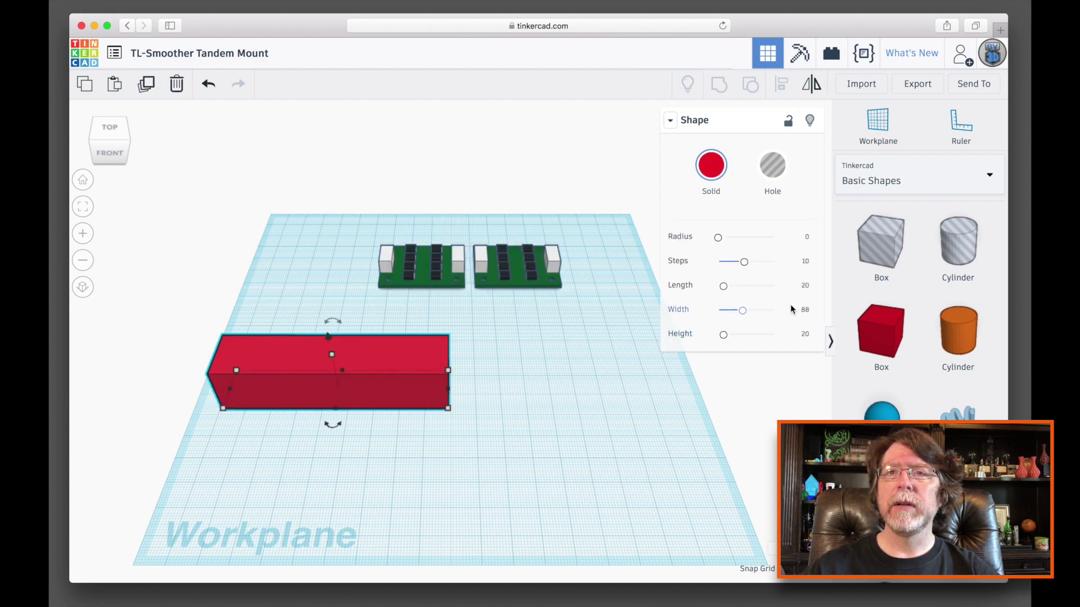
left_click(806, 286)
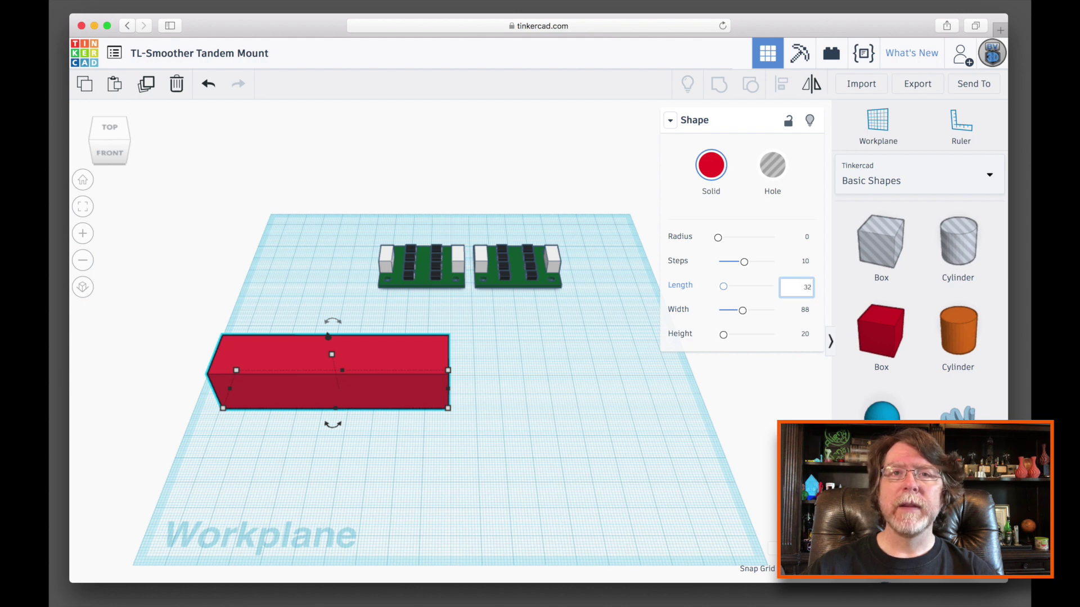
type("32")
key("Return")
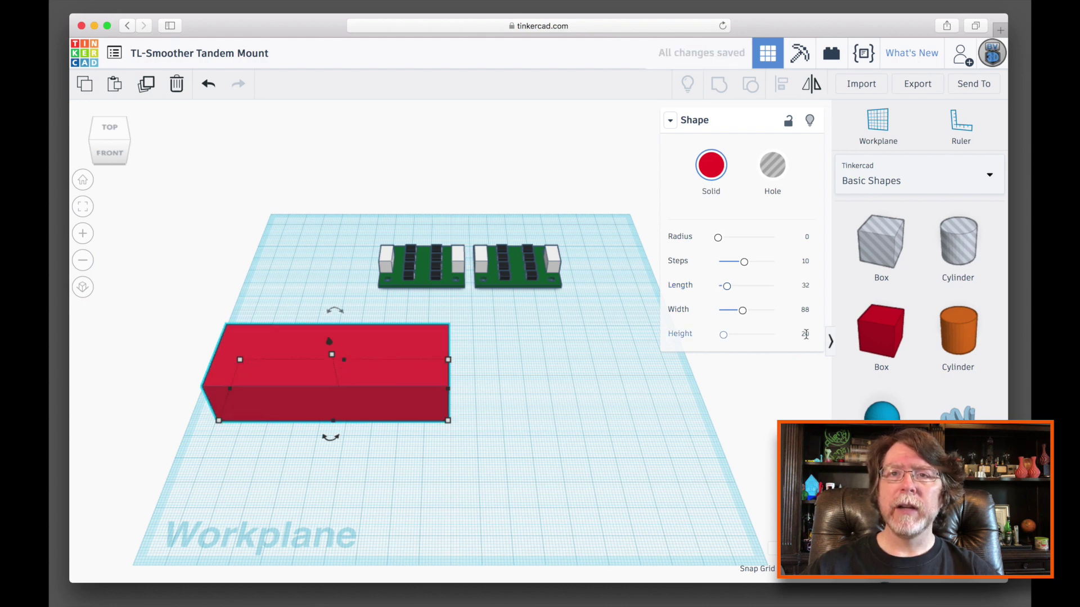
left_click(805, 334)
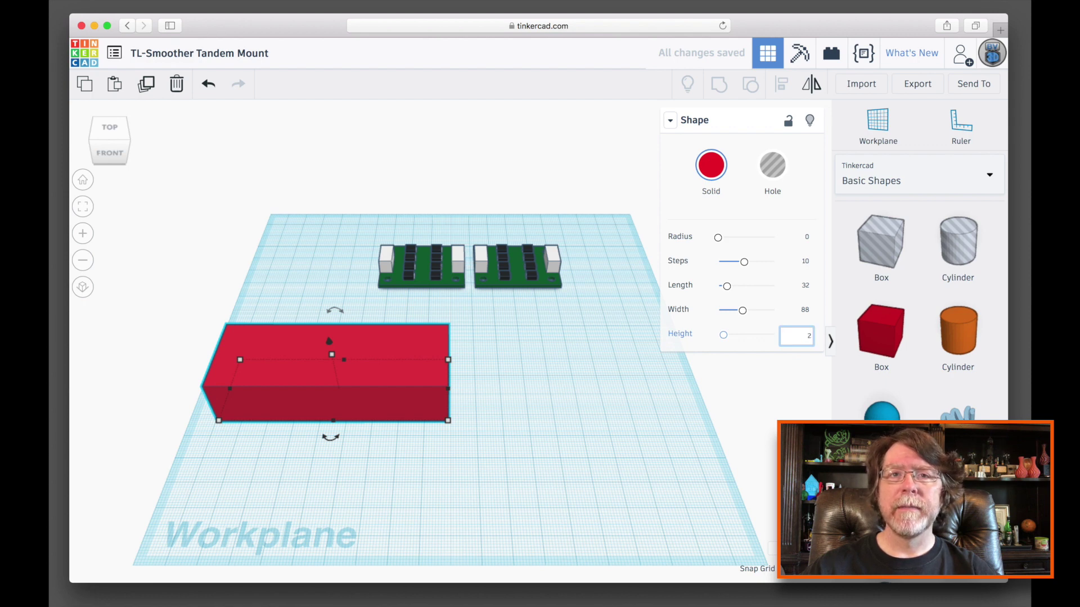
type("2")
key("Return")
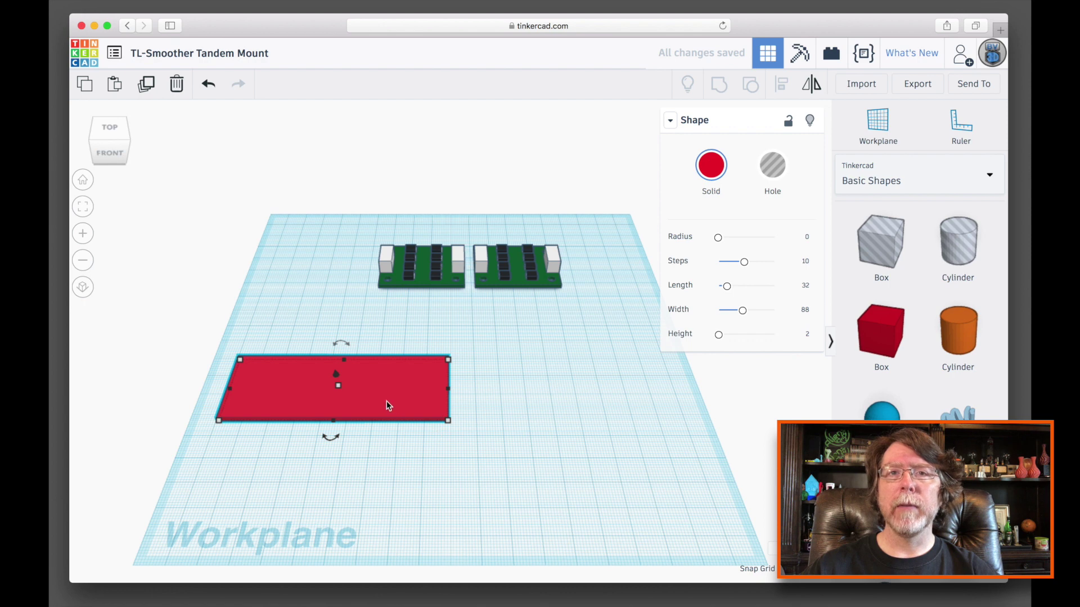
left_click_drag(388, 405, 502, 414)
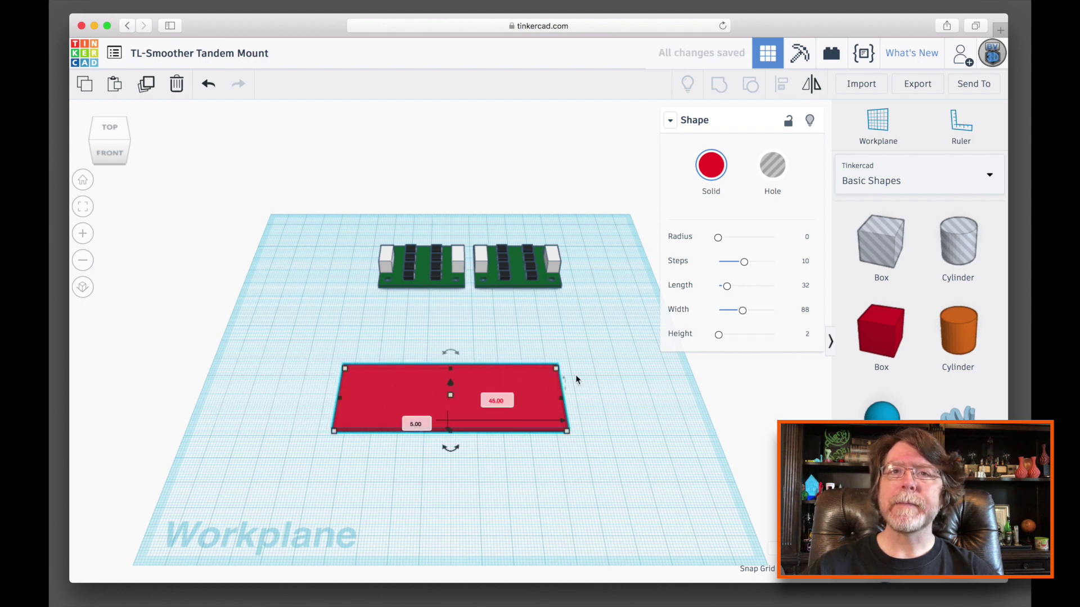
left_click(591, 379)
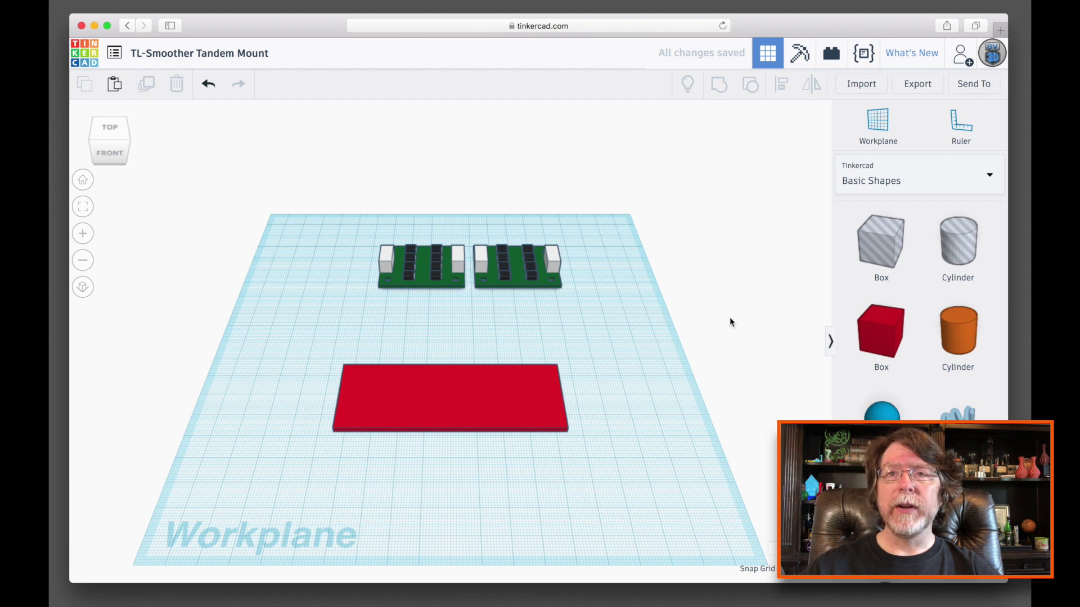
Place an orange cylinder beside the plate and set its depth and width to 8.
left_click_drag(957, 334, 585, 460)
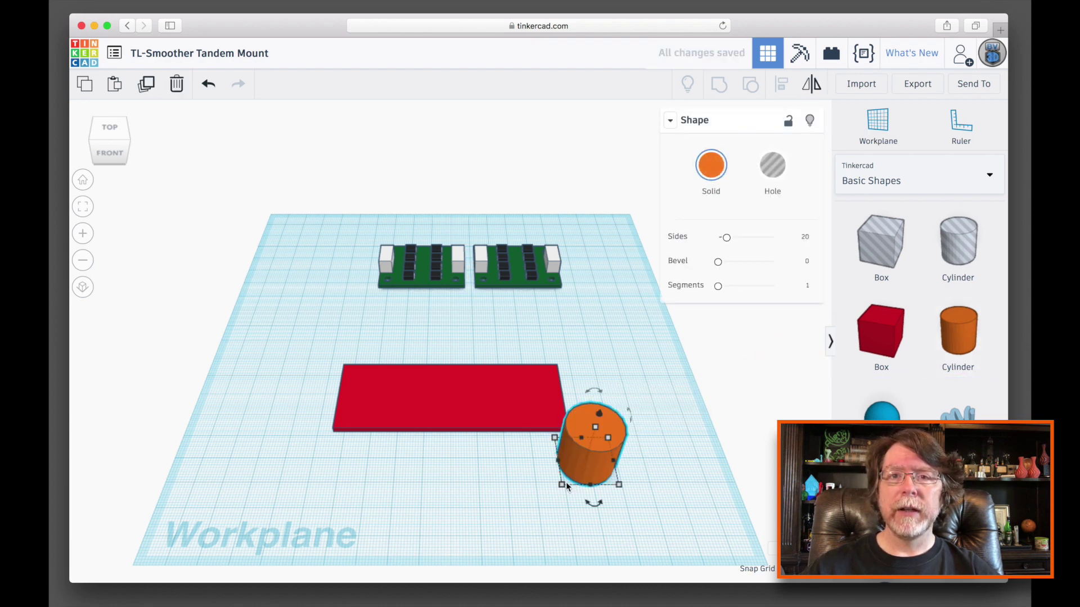
mouse_move(563, 483)
left_click(494, 461)
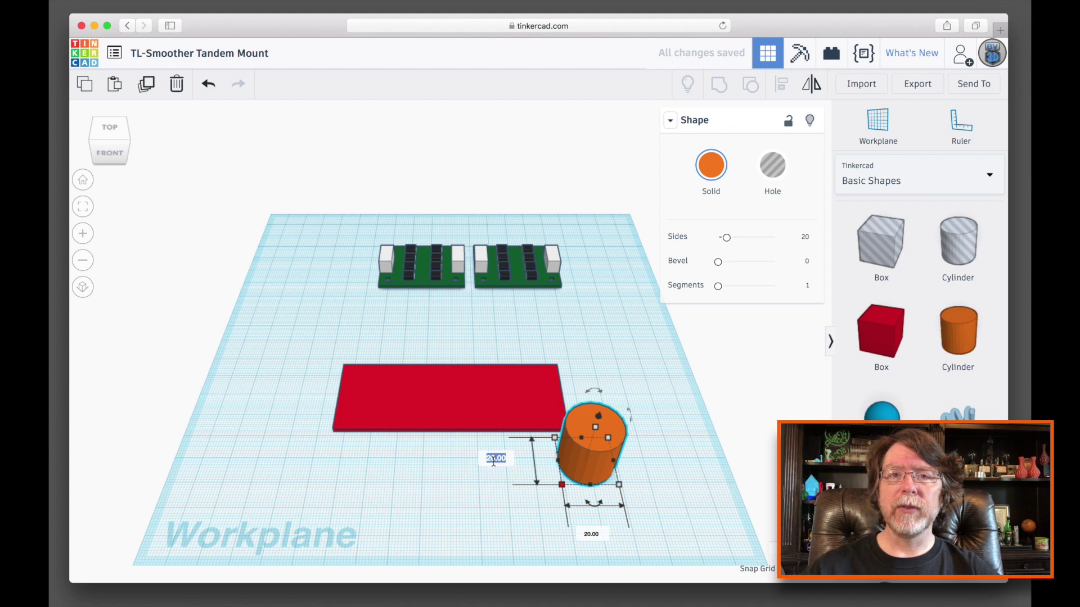
type("8")
key("Tab")
type("8")
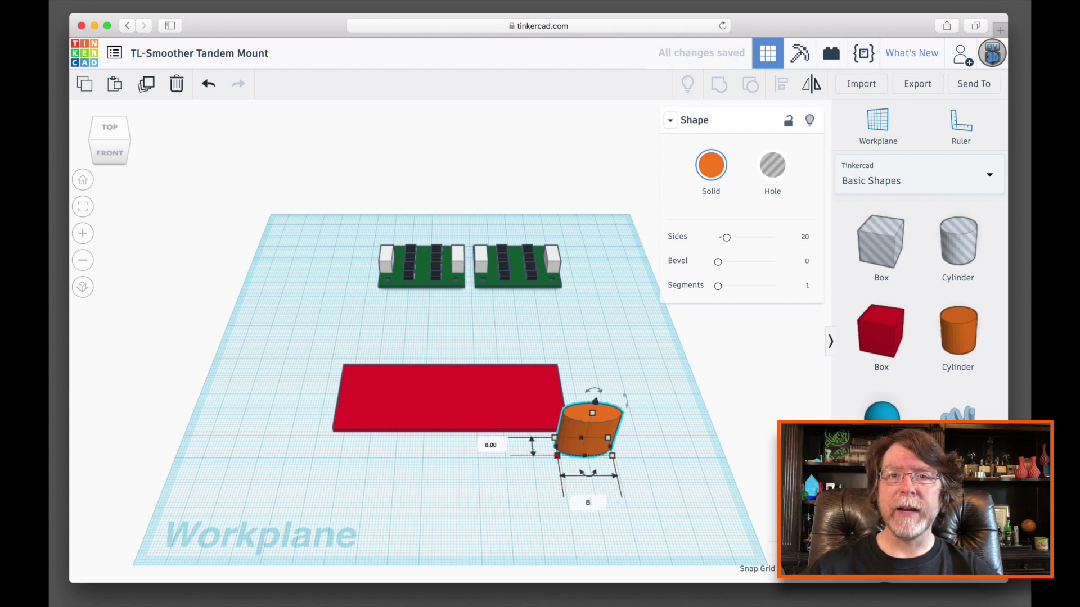
key("Tab")
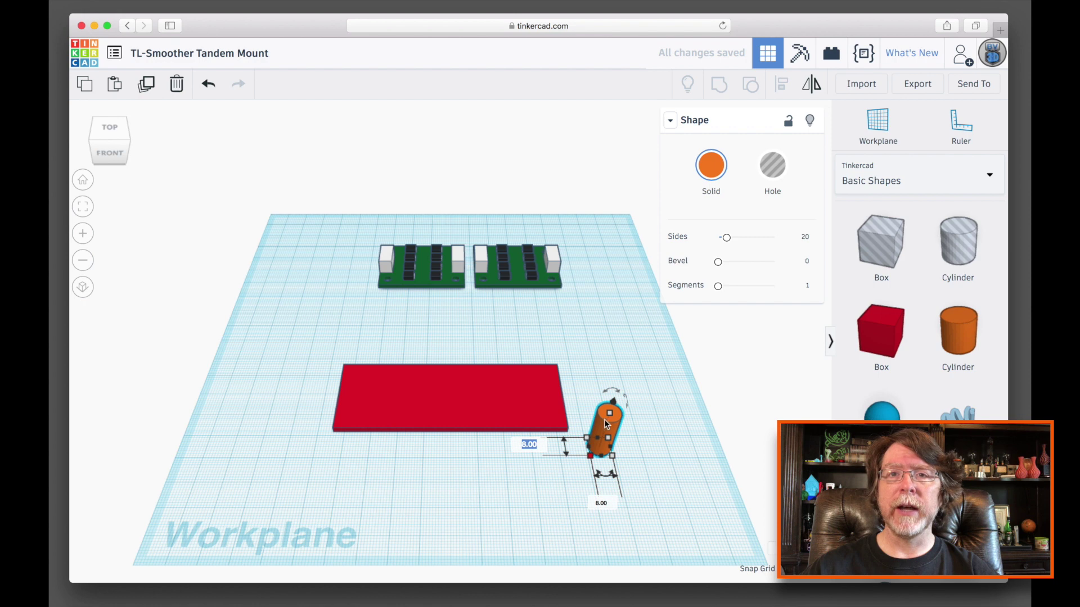
Set the orange cylinder's height to 3.
mouse_move(610, 415)
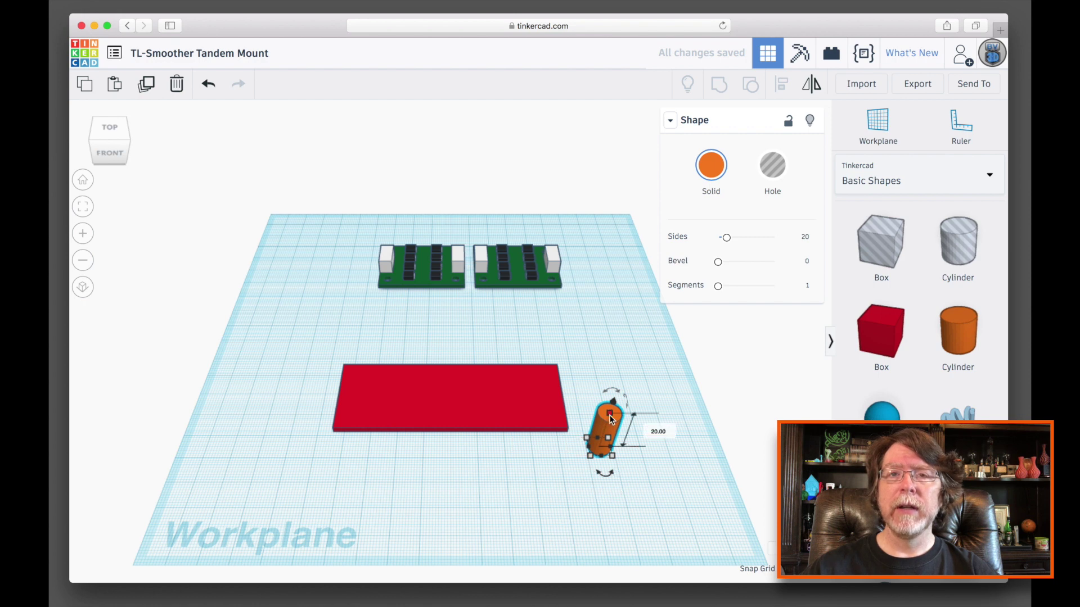
left_click(657, 432)
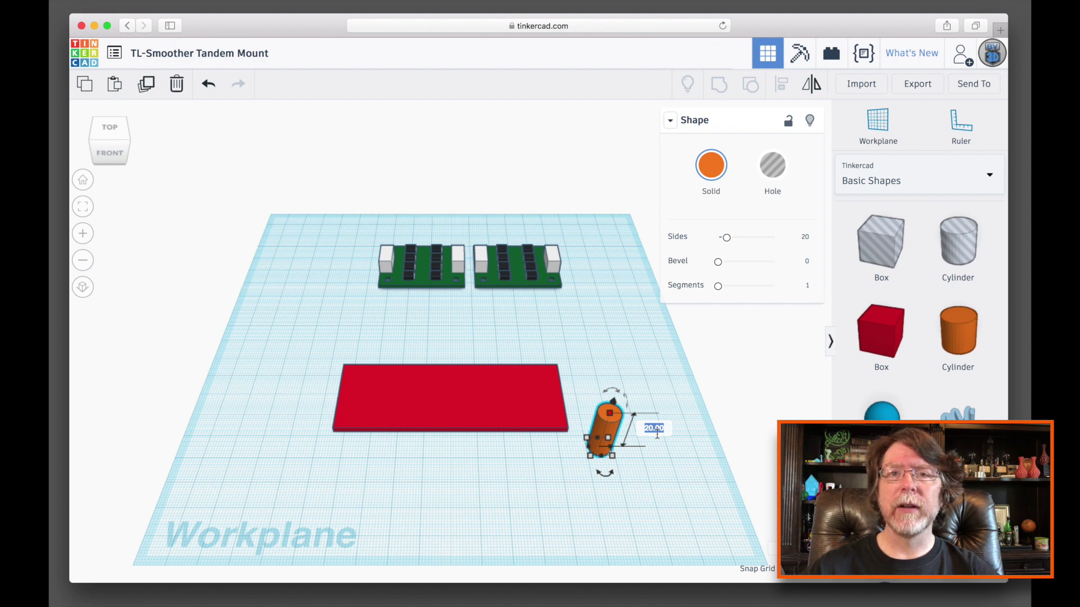
type("3")
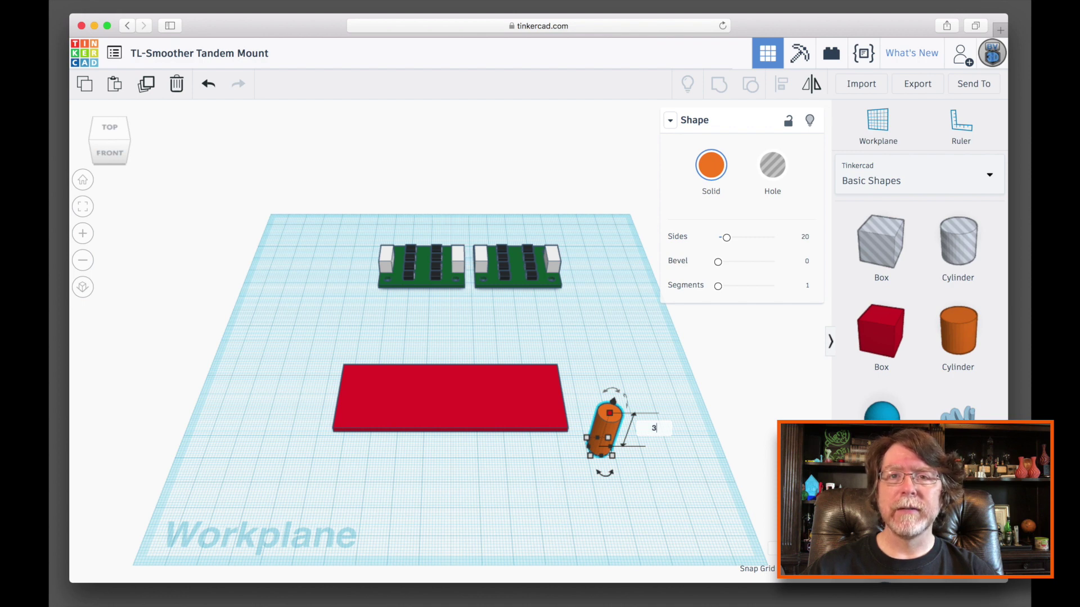
key("Return")
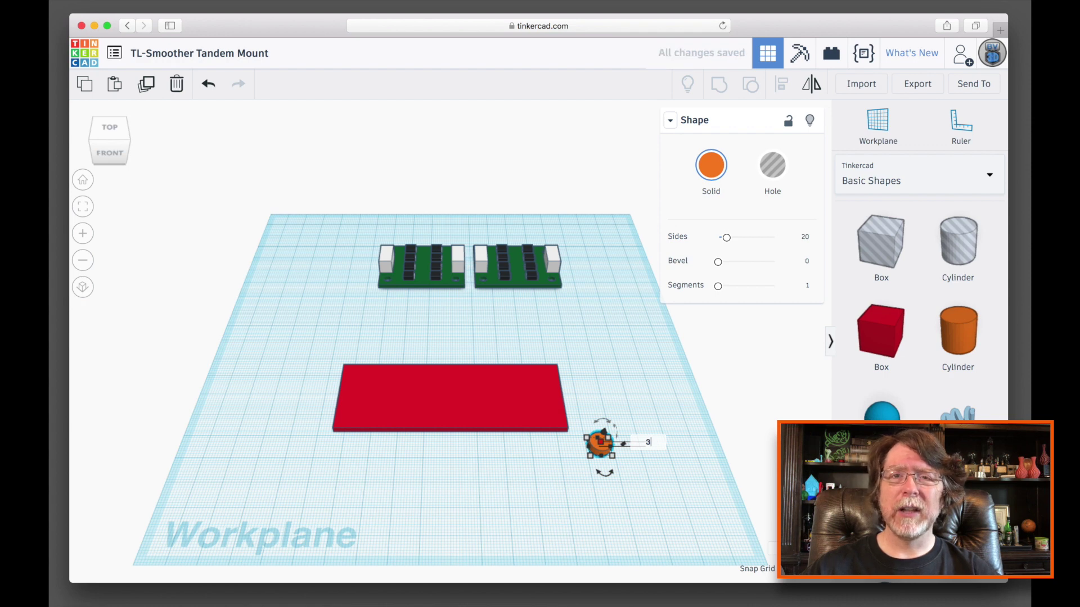
key("Return")
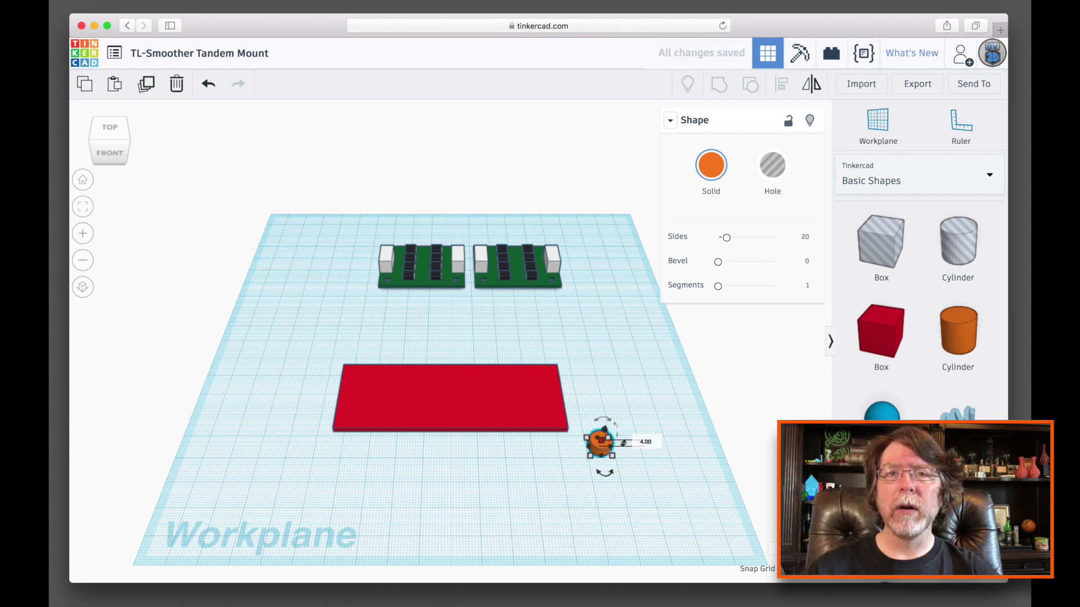
left_click(666, 474)
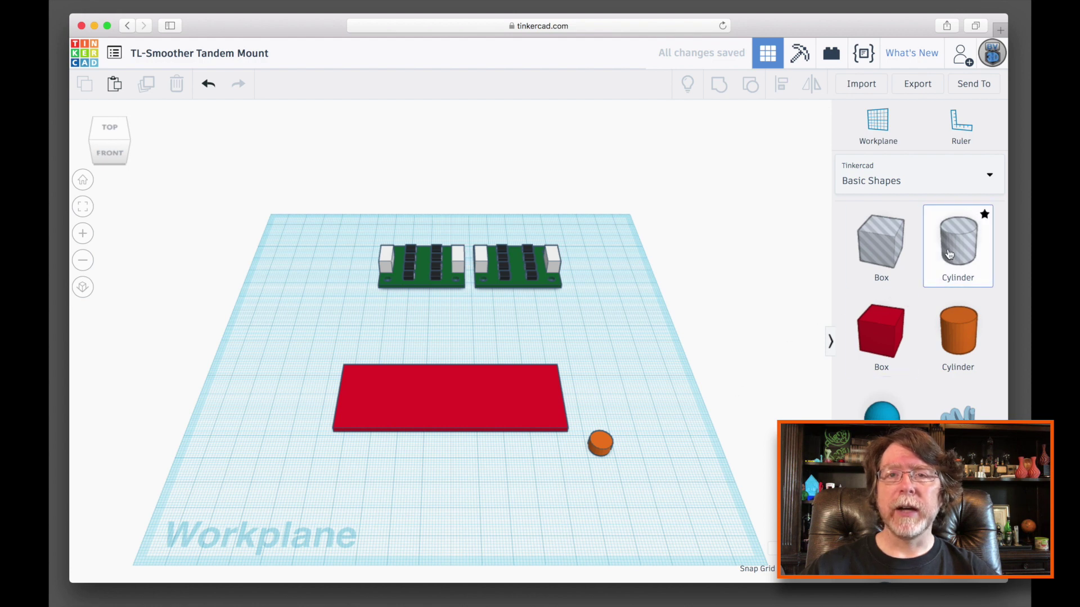
Add a hole cylinder sized 3.1 × 3.1 and 5 tall.
left_click_drag(958, 241, 640, 485)
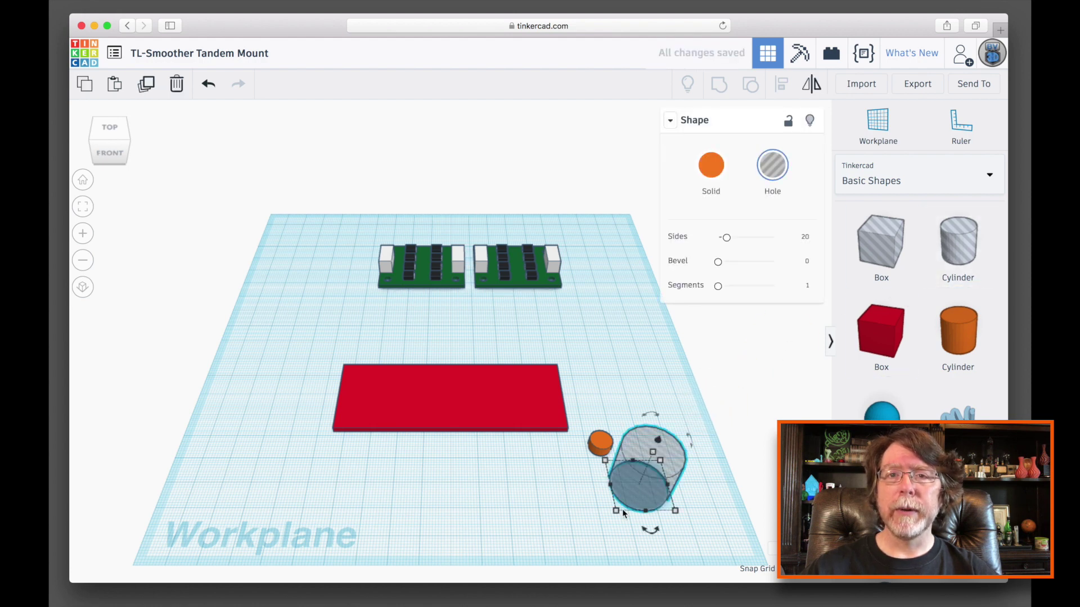
left_click(547, 484)
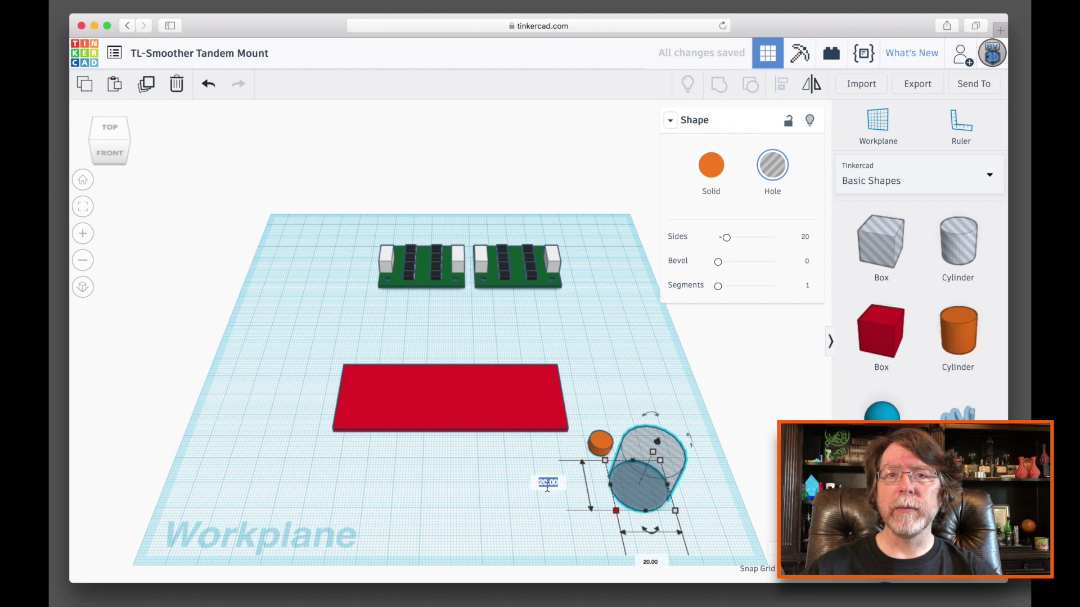
type("3.1")
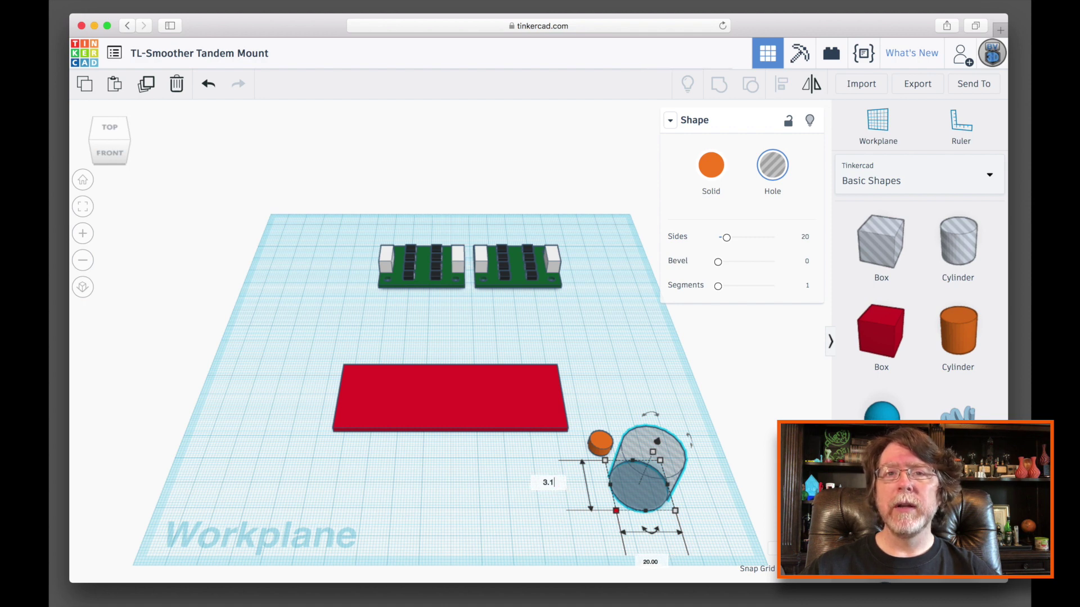
key("Tab")
type("3.1")
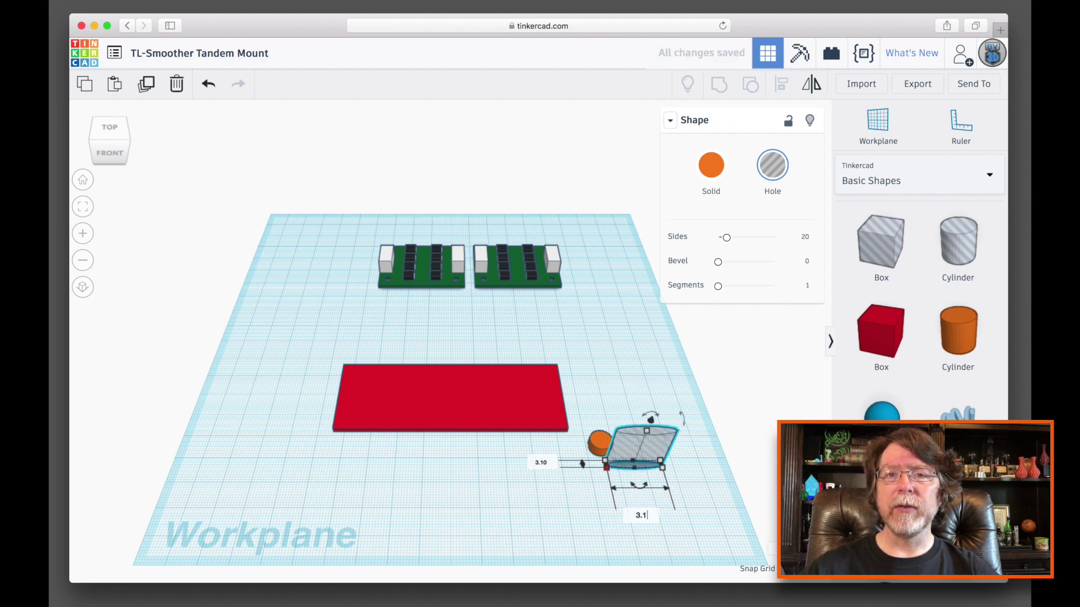
key("Tab")
key("Return")
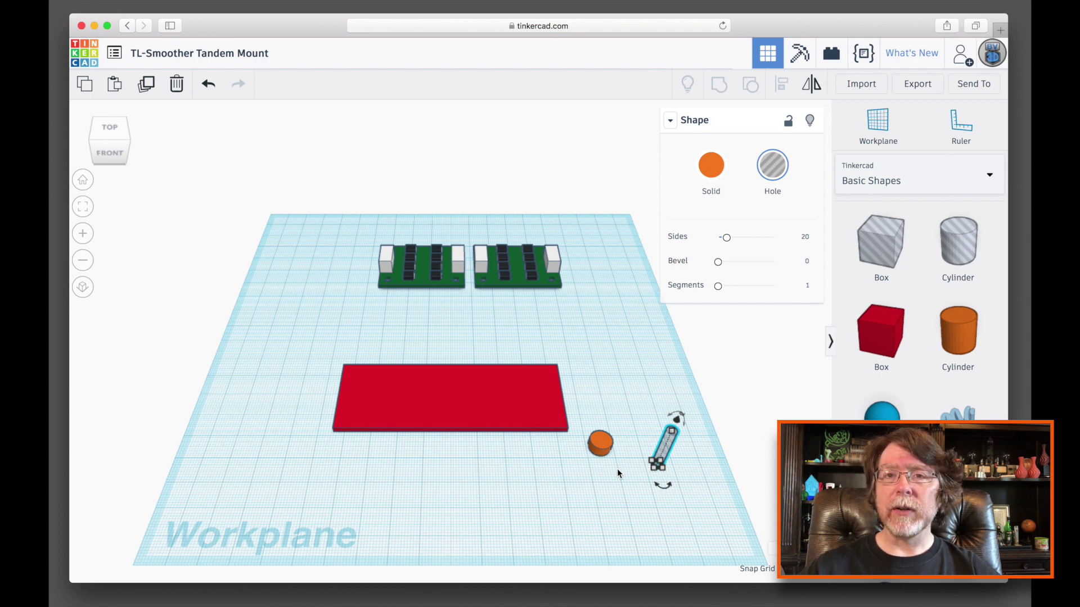
left_click(715, 448)
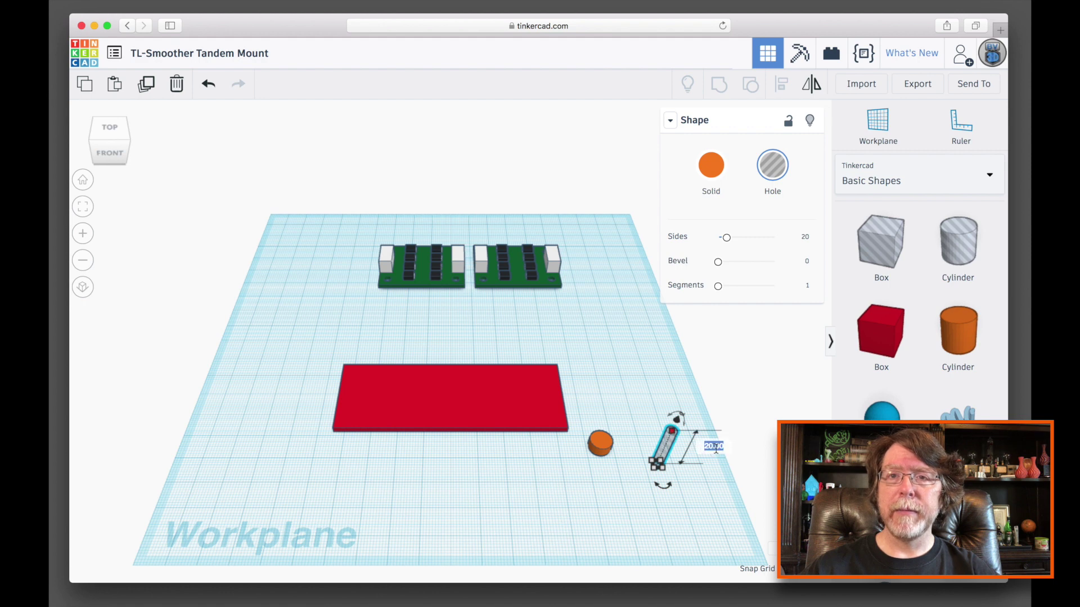
type("5")
key("Return")
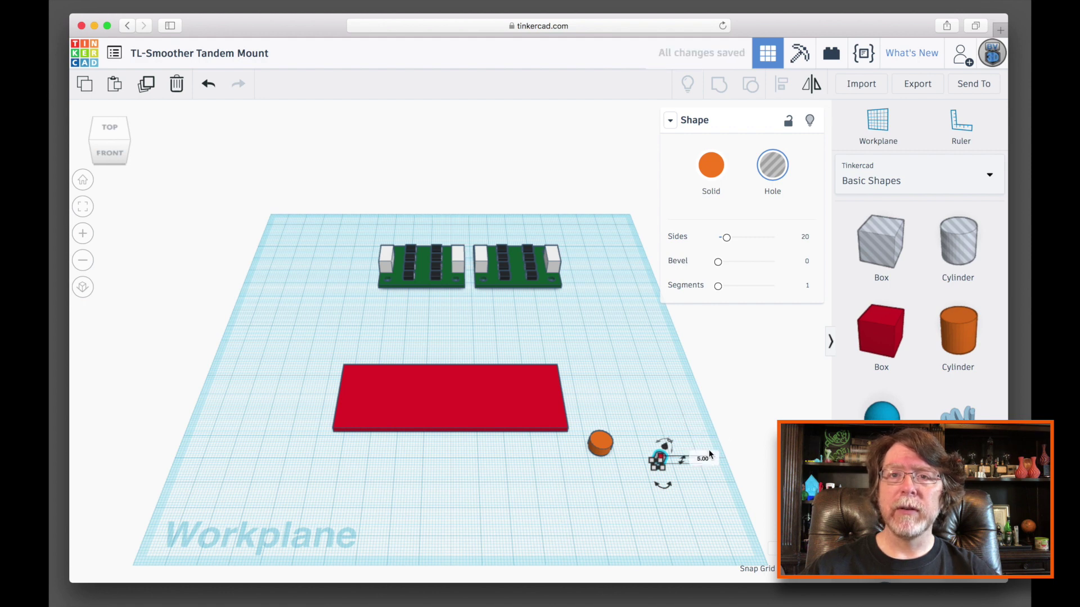
left_click(595, 418)
Centre the hole cylinder inside the orange cylinder on both axes.
left_click_drag(674, 460, 683, 470)
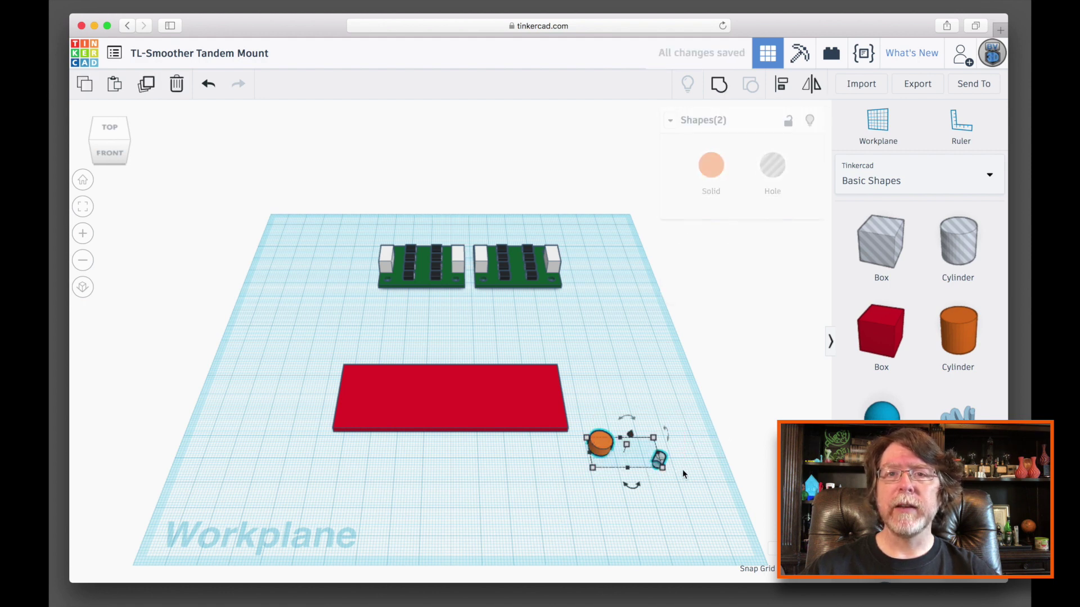
key("l")
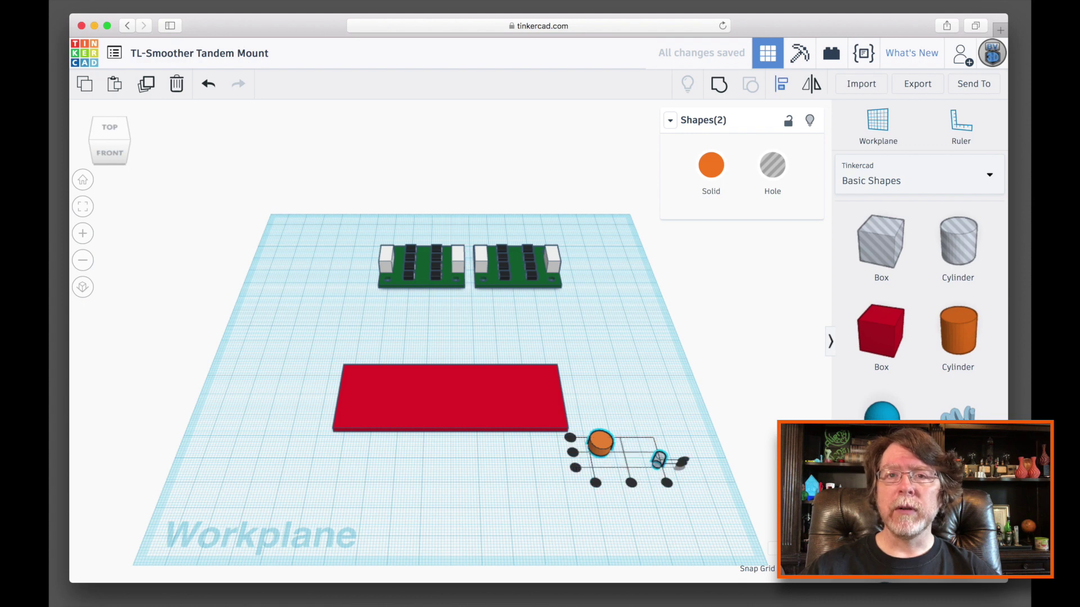
left_click(575, 465)
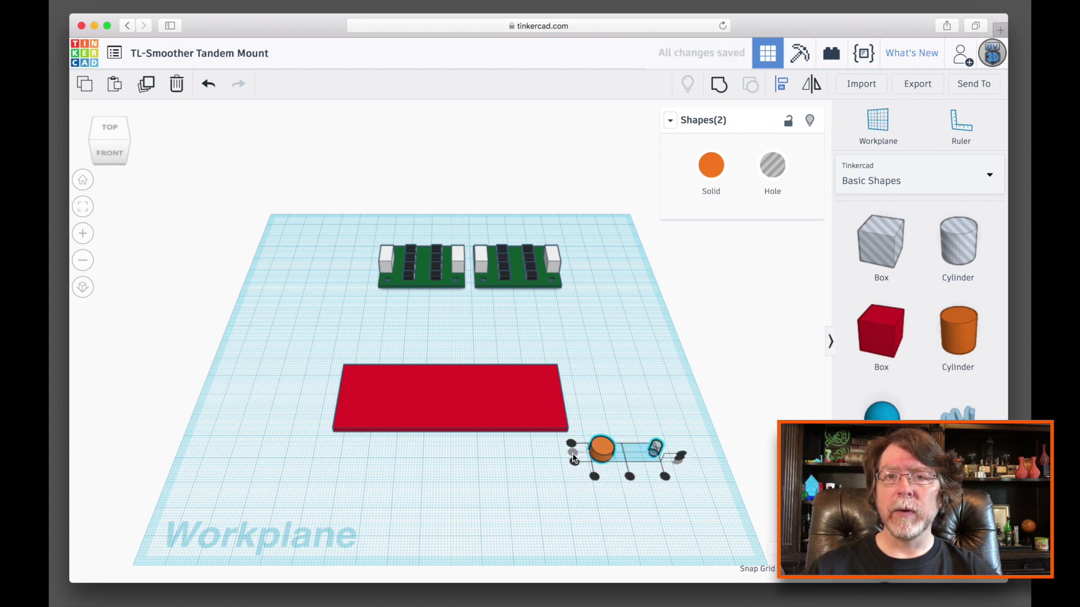
left_click(631, 475)
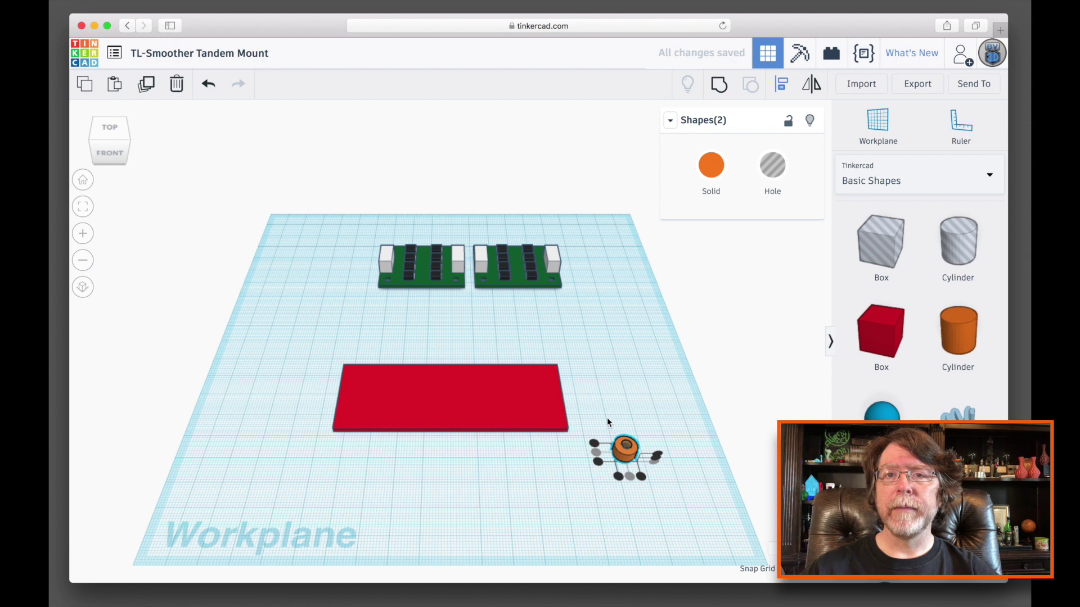
left_click_drag(606, 418, 652, 472)
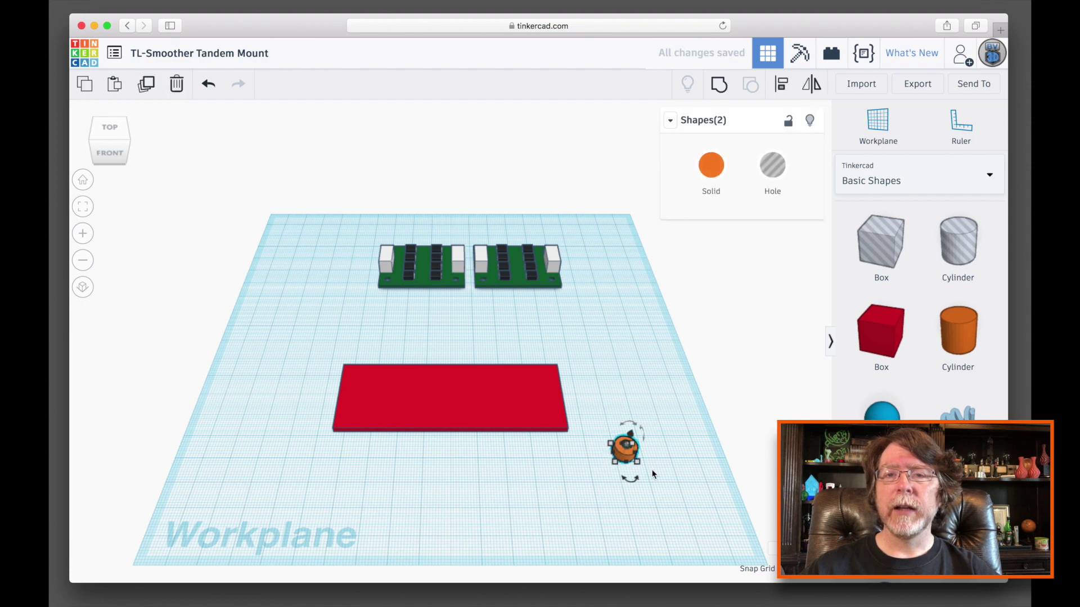
left_click(653, 477)
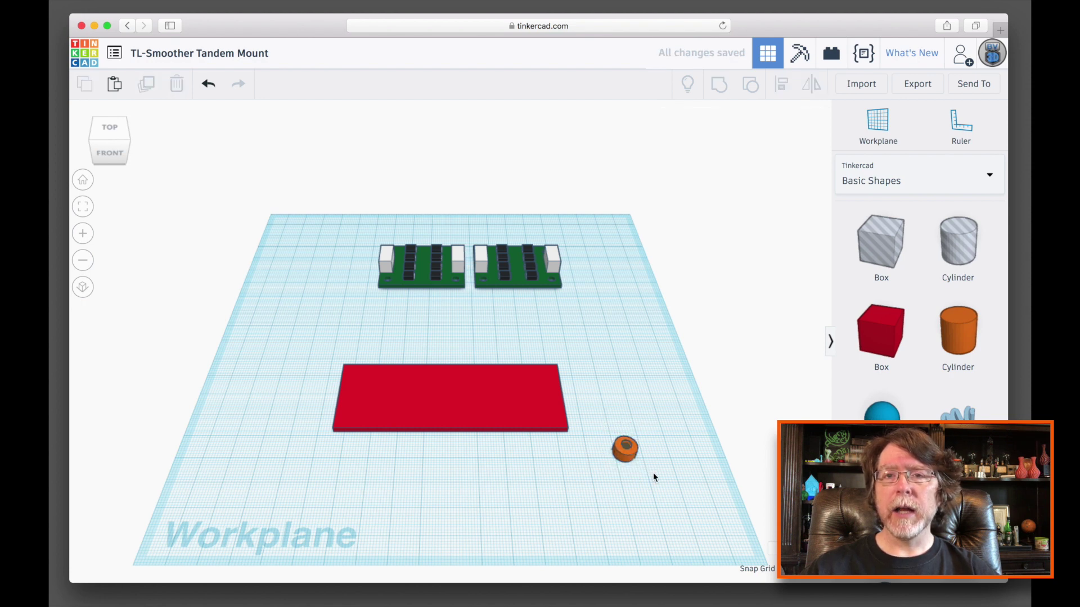
Widen the hole to 6.00 and smooth it with 64 sides.
left_click(626, 446)
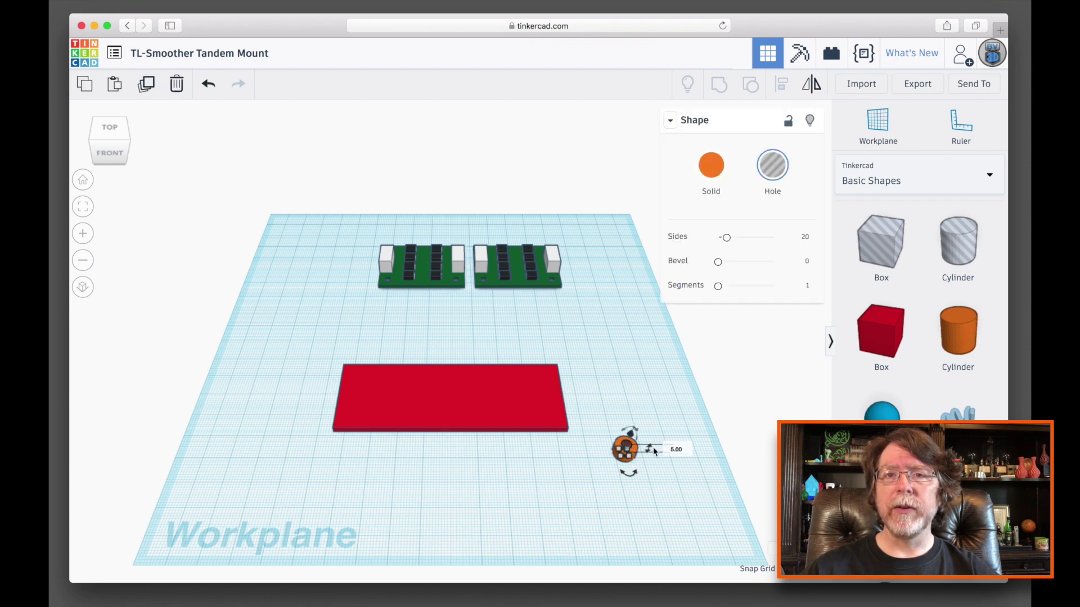
type("6")
key("Return")
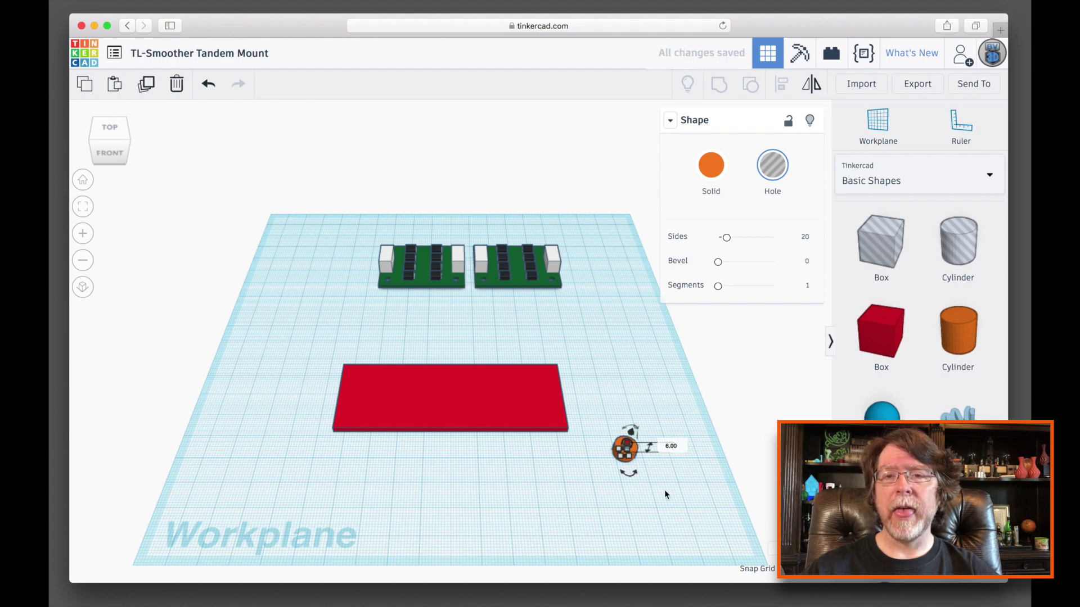
key("f")
scroll(542, 324, "down", 5)
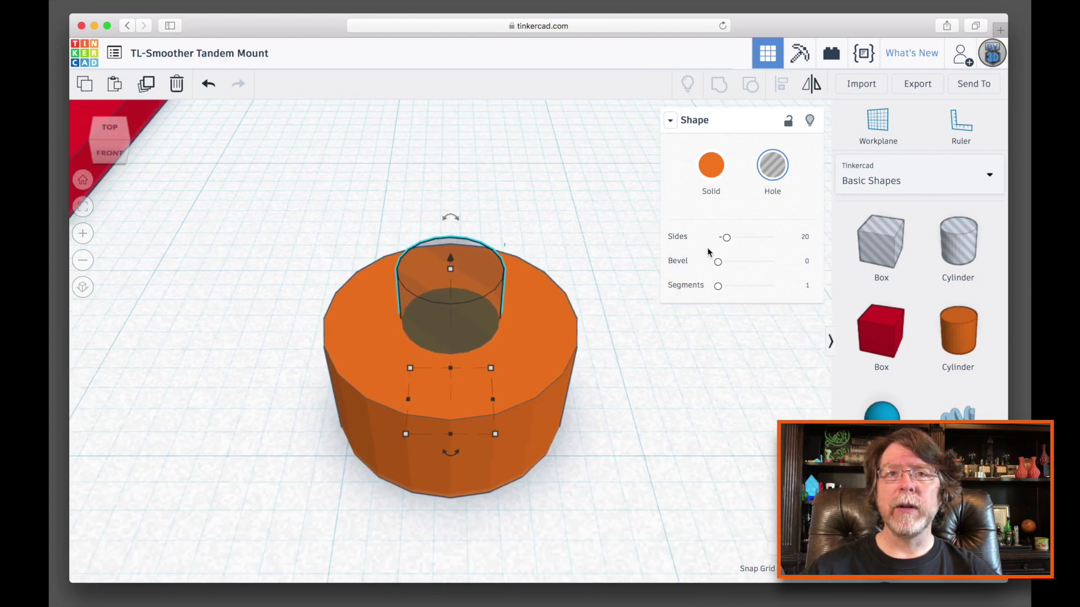
left_click_drag(726, 238, 774, 238)
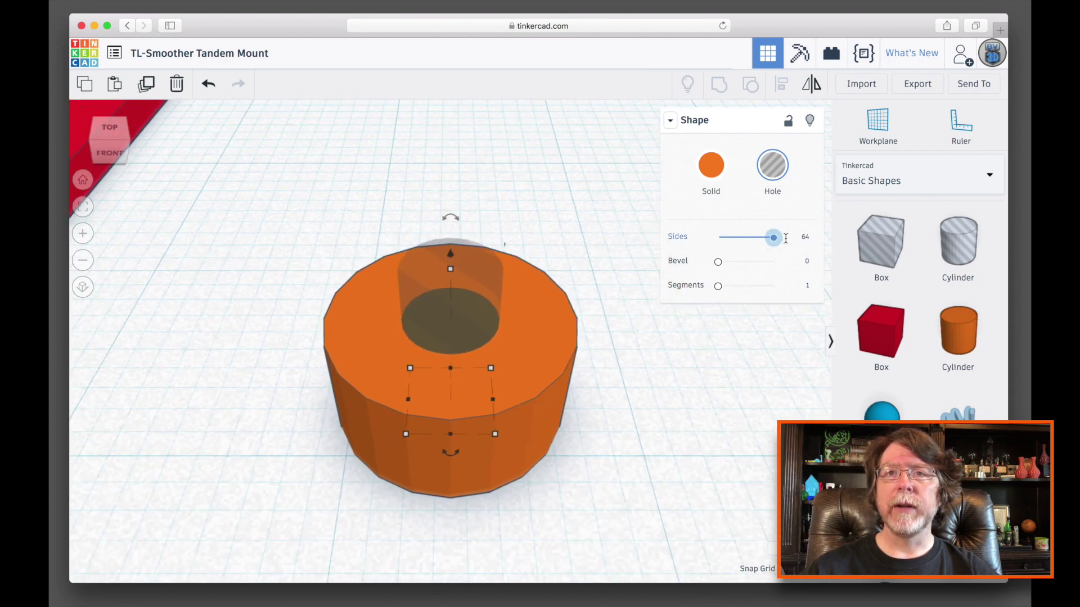
Lower the hole by 1 mm and select both the standoff and its hole.
left_click(535, 311)
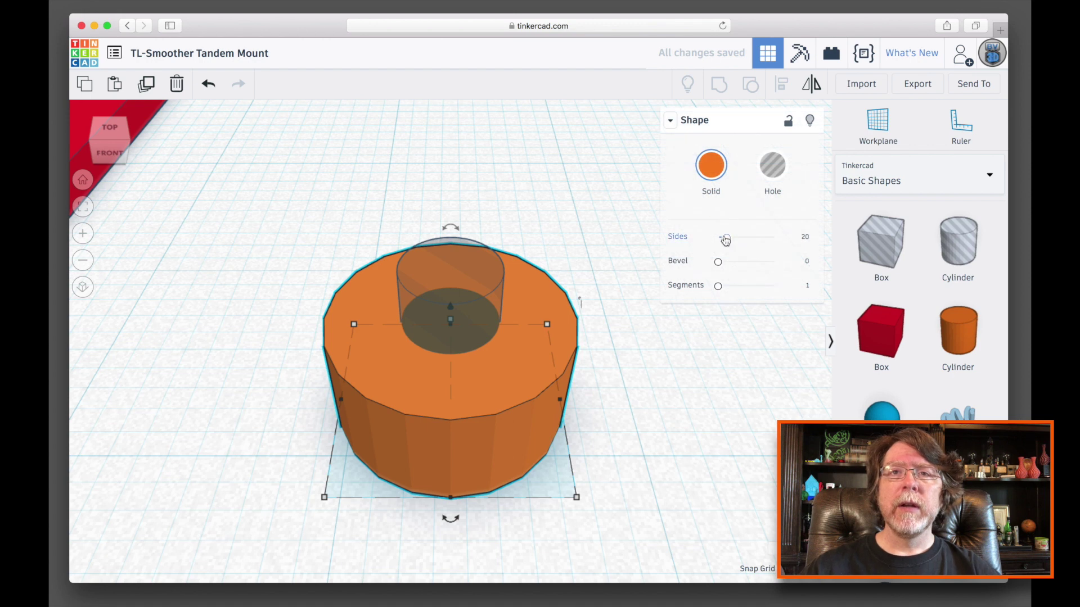
left_click(618, 219)
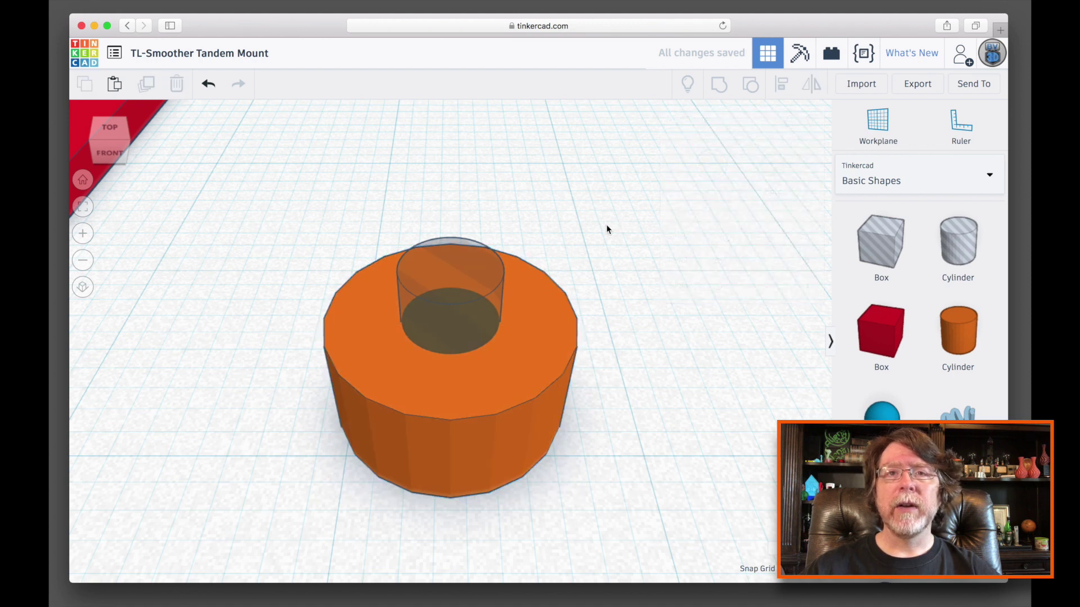
left_click(472, 298)
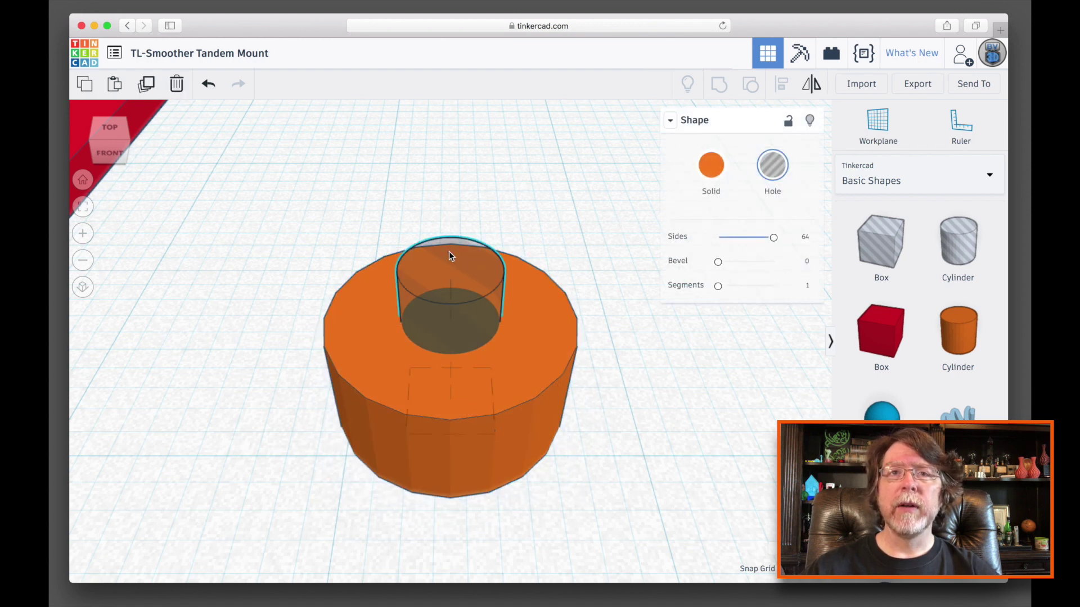
left_click_drag(449, 251, 449, 272)
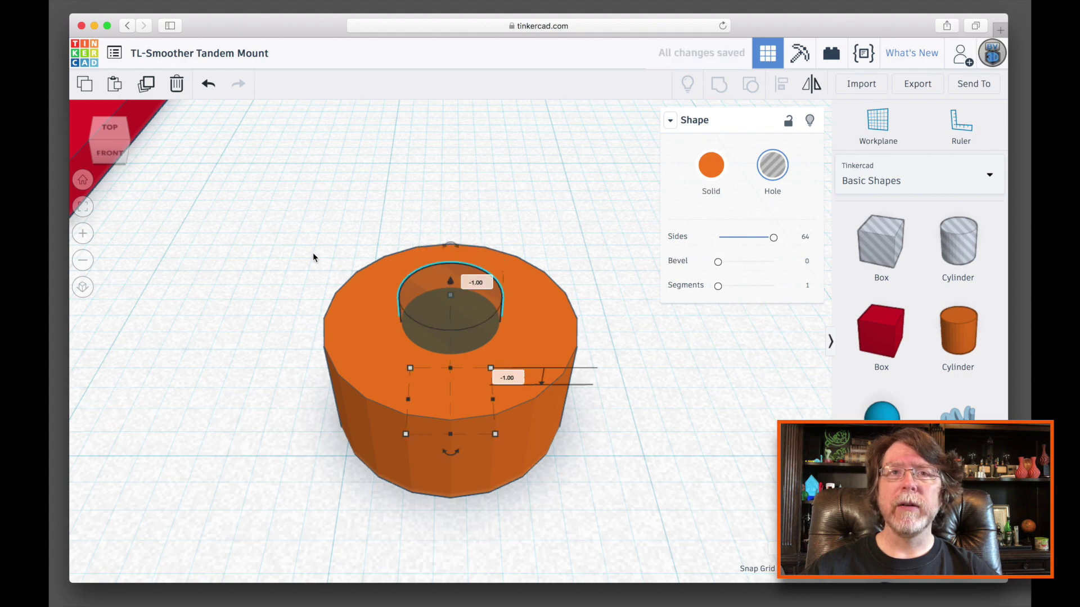
scroll(312, 252, "down", 5)
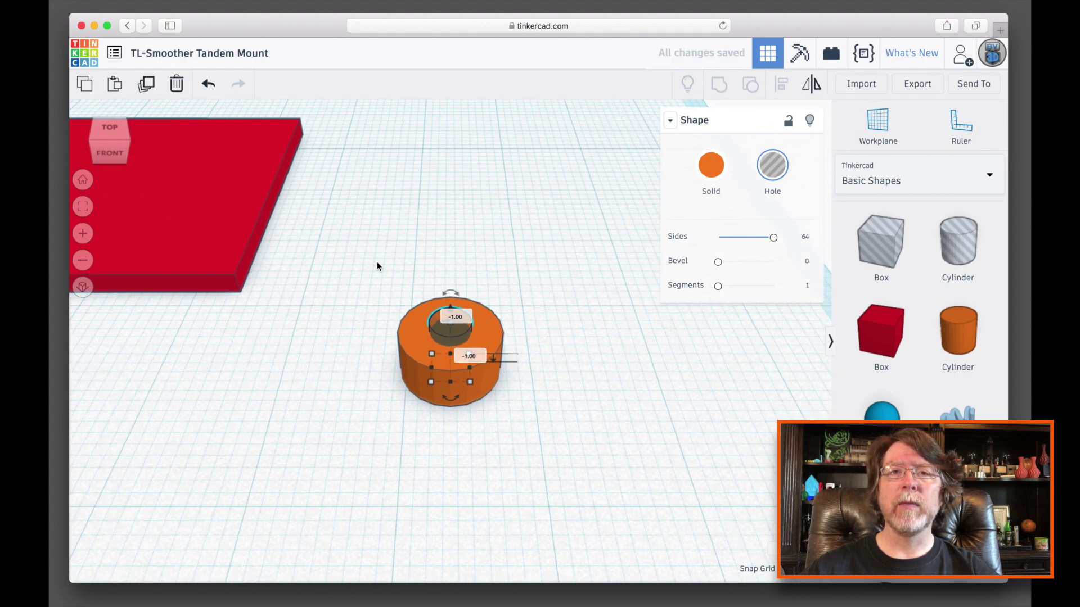
left_click_drag(376, 262, 165, 179)
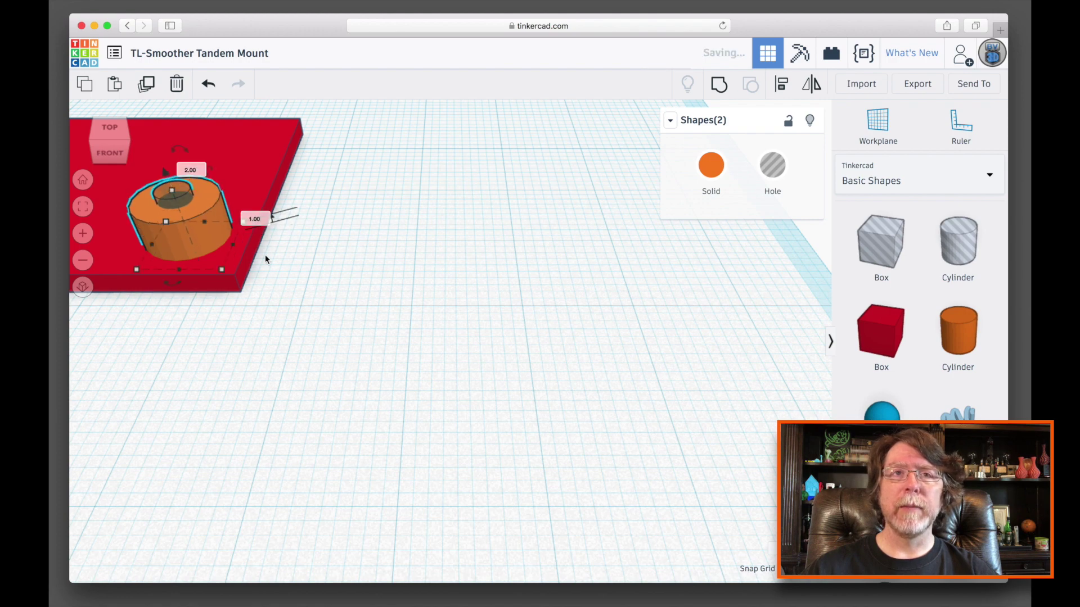
left_click(90, 183)
Move both green boards over the red plate and raise them to 5.00 elevation.
left_click(495, 339)
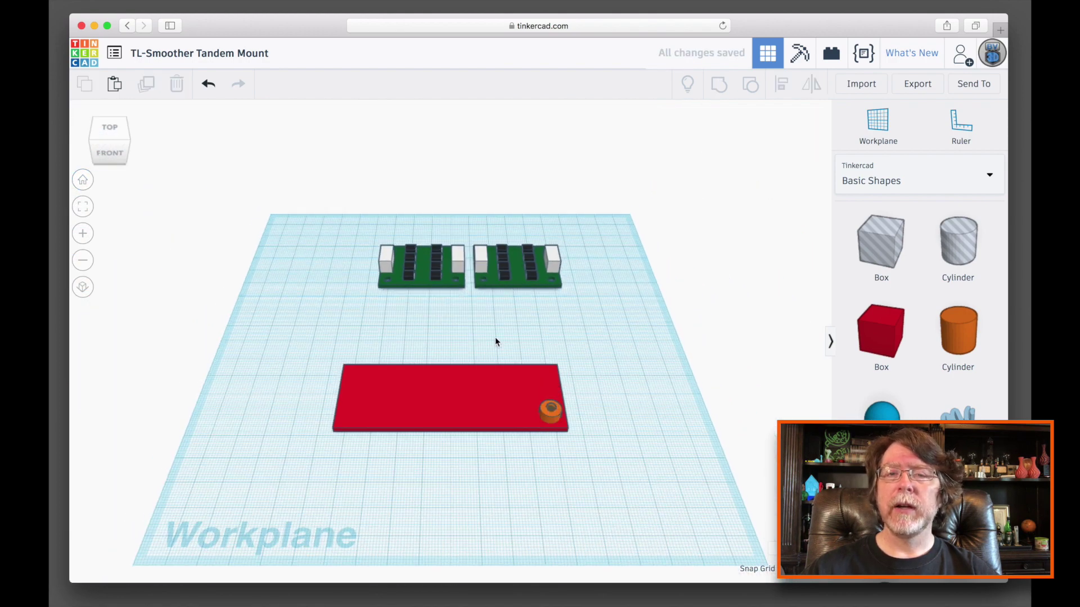
left_click_drag(522, 280, 514, 414)
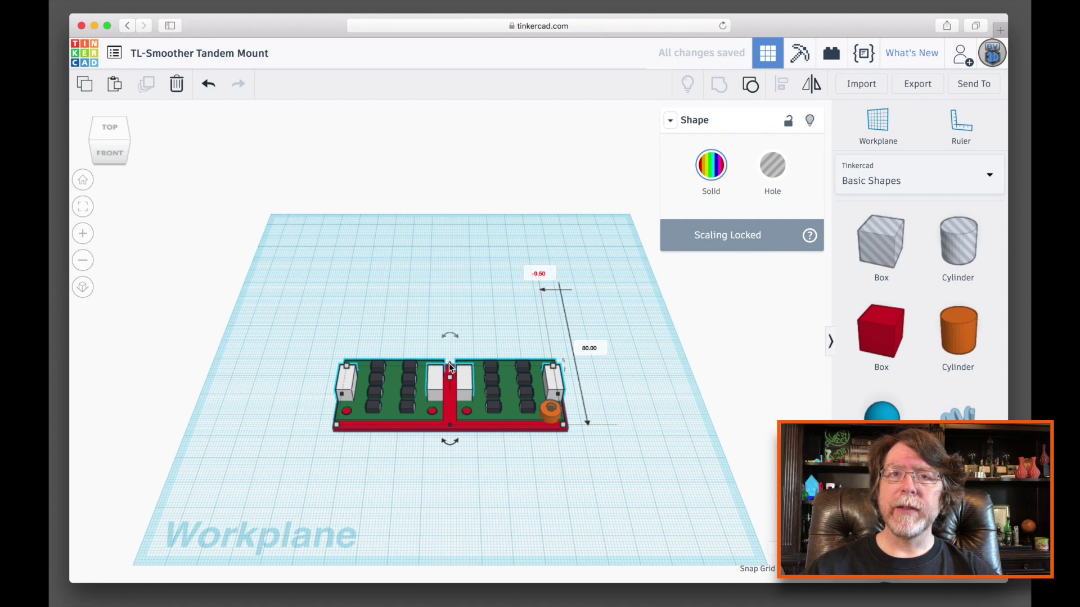
left_click_drag(449, 364, 450, 356)
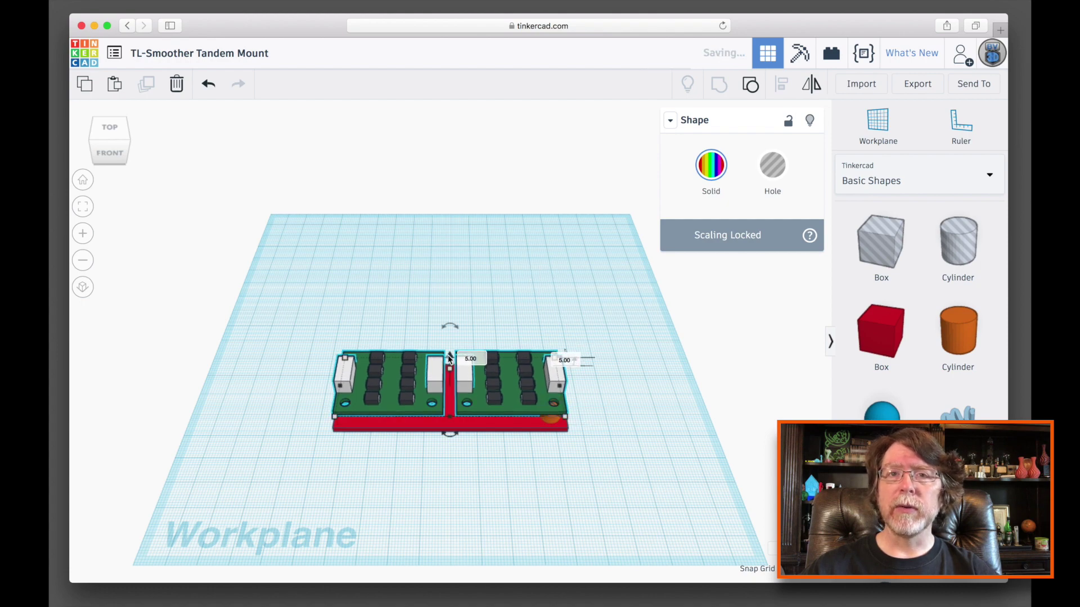
Switch to an orthographic front view framed on the standoff and boards.
left_click(109, 154)
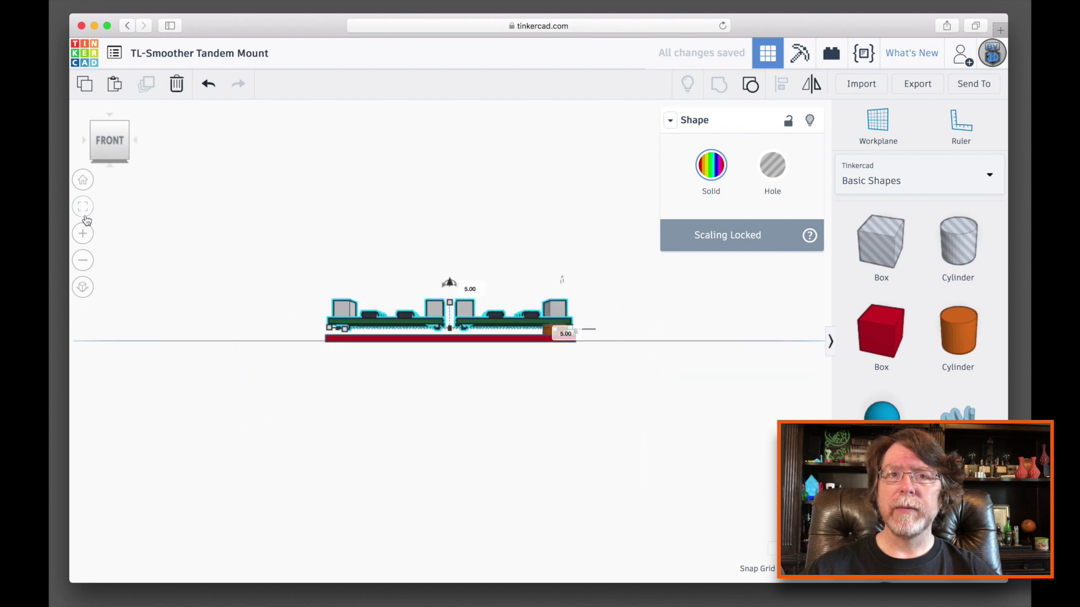
left_click(83, 286)
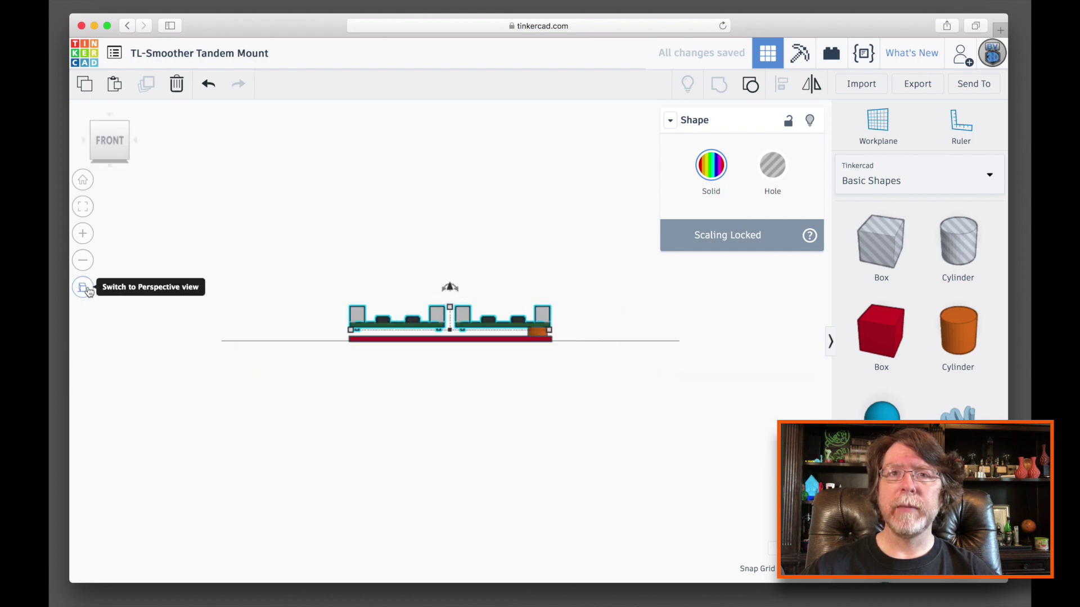
left_click(536, 333)
key("f")
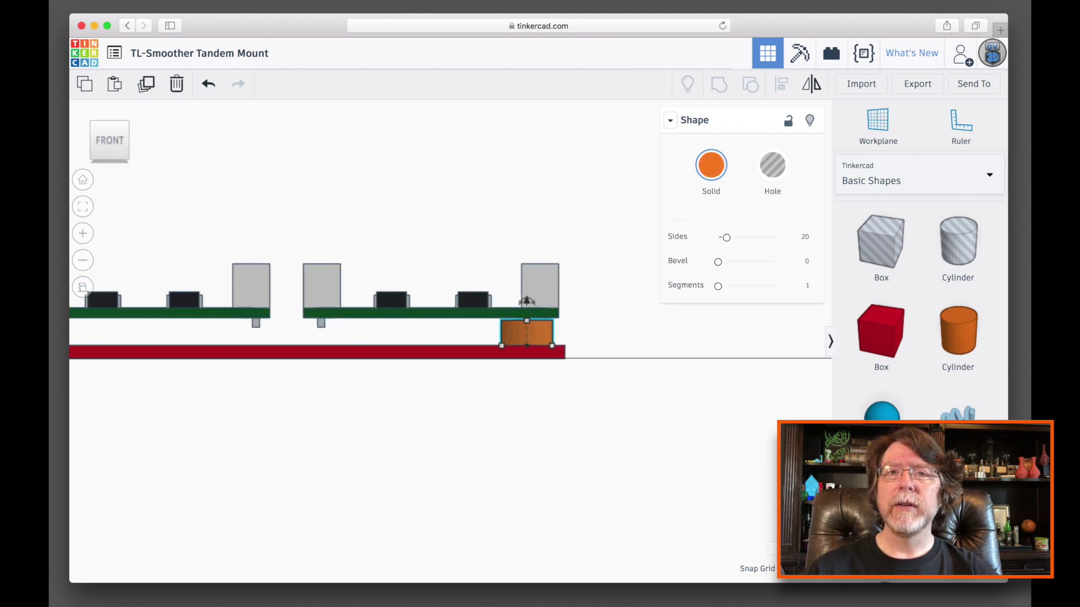
left_click(354, 235)
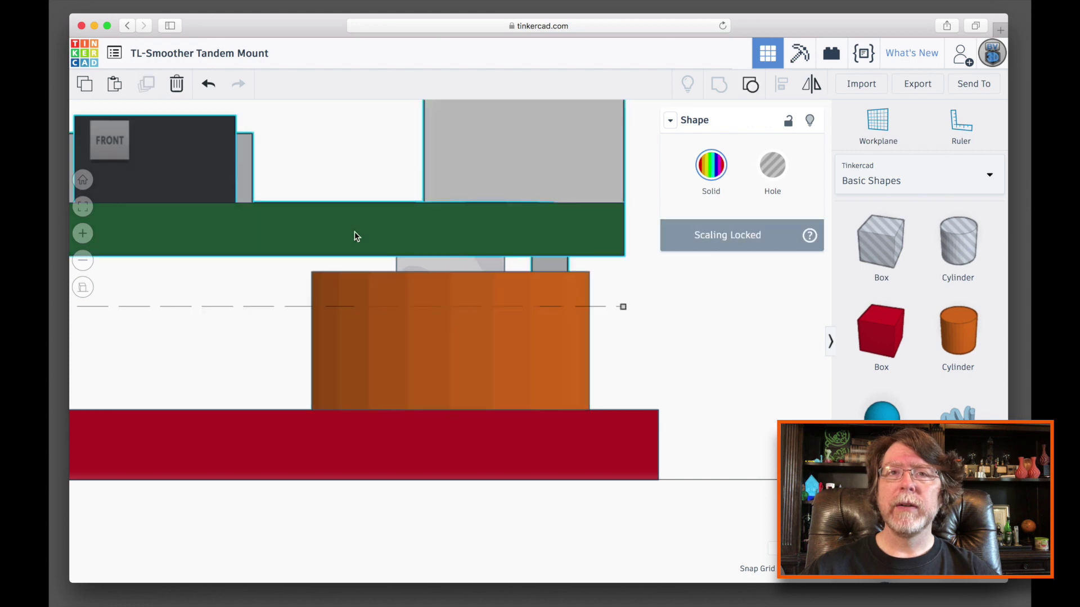
key("f")
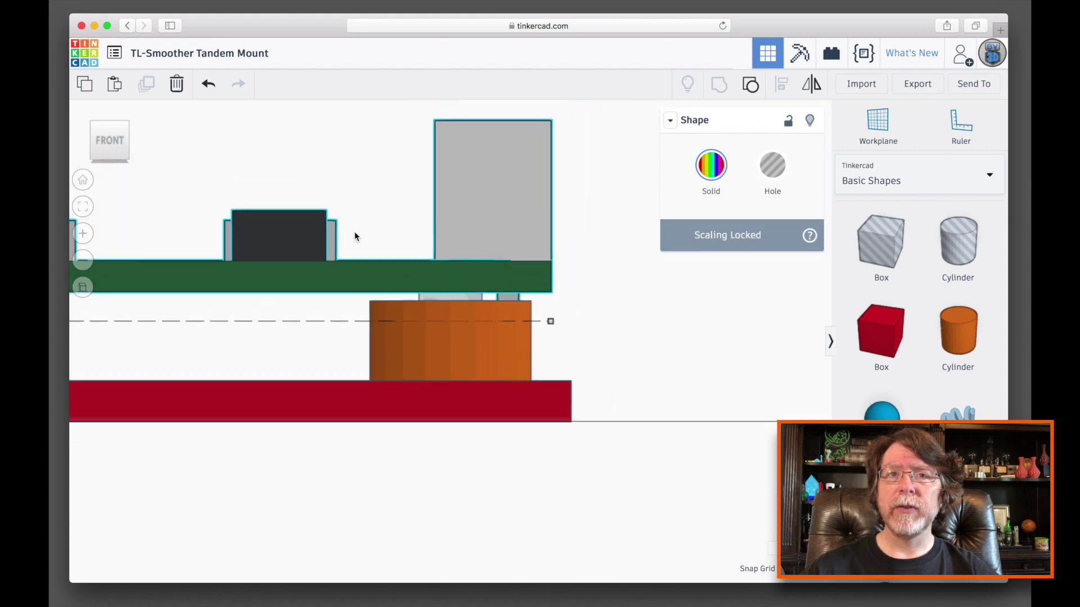
scroll(355, 235, "down", 2)
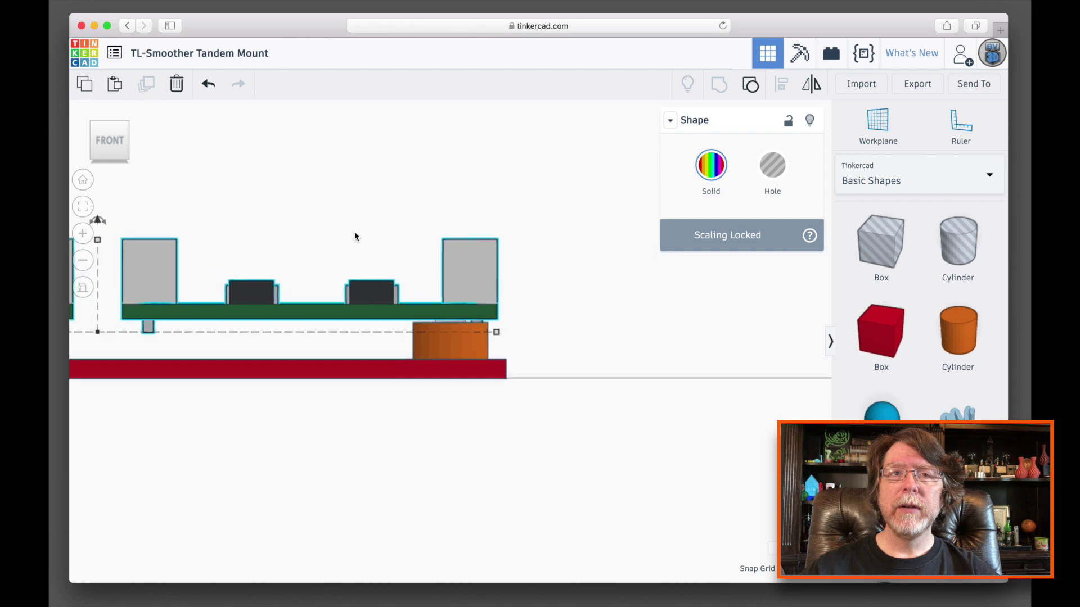
left_click(191, 249)
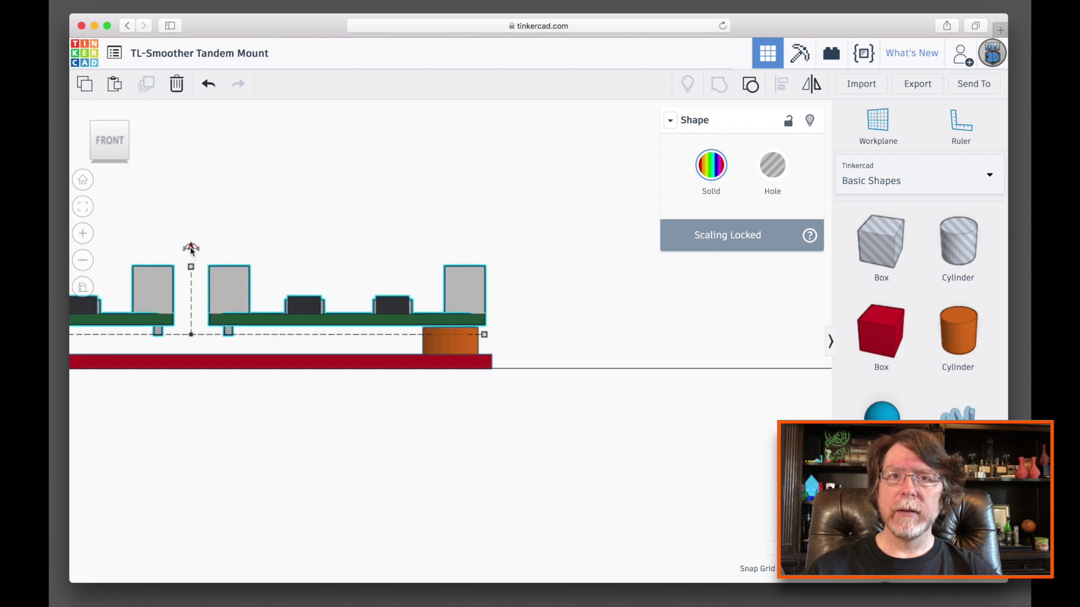
left_click_drag(191, 249, 191, 250)
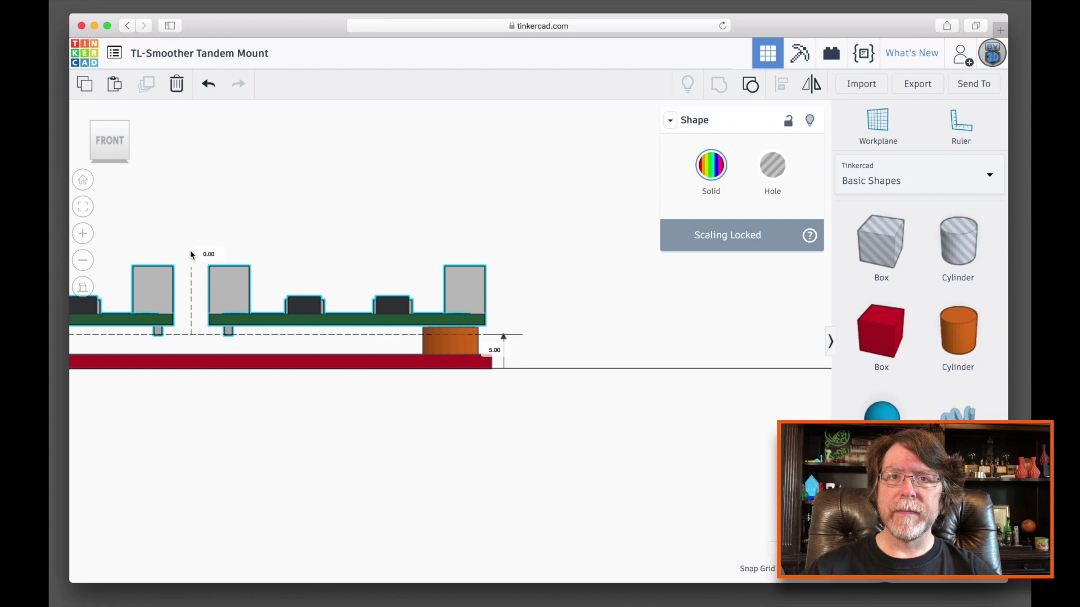
Lower the boards' elevation from 5.00 to 4.80, then to 4.70.
left_click(496, 351)
type("4.8")
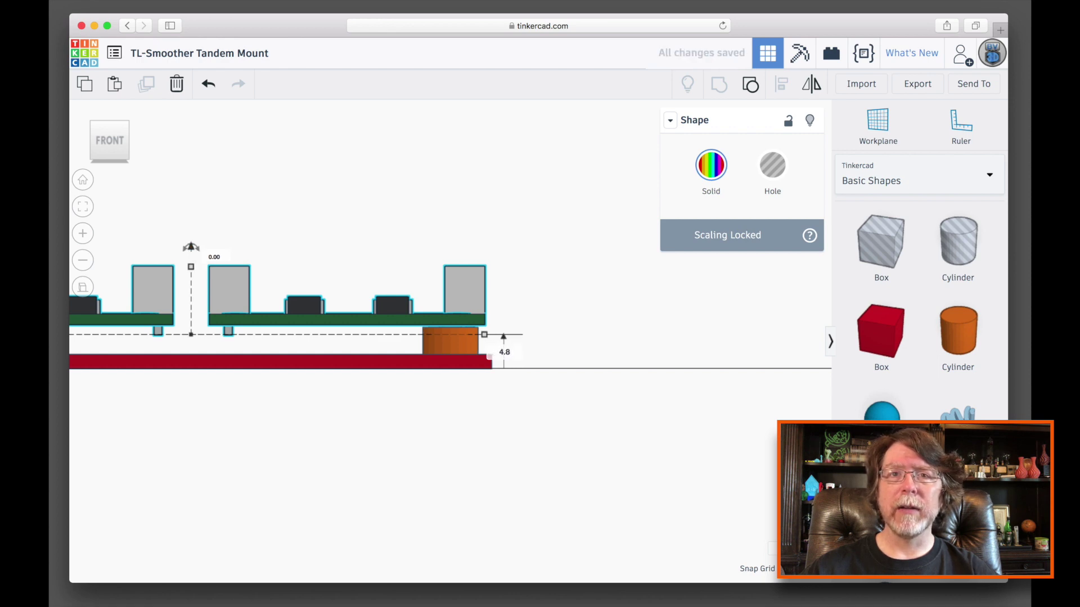
key("Return")
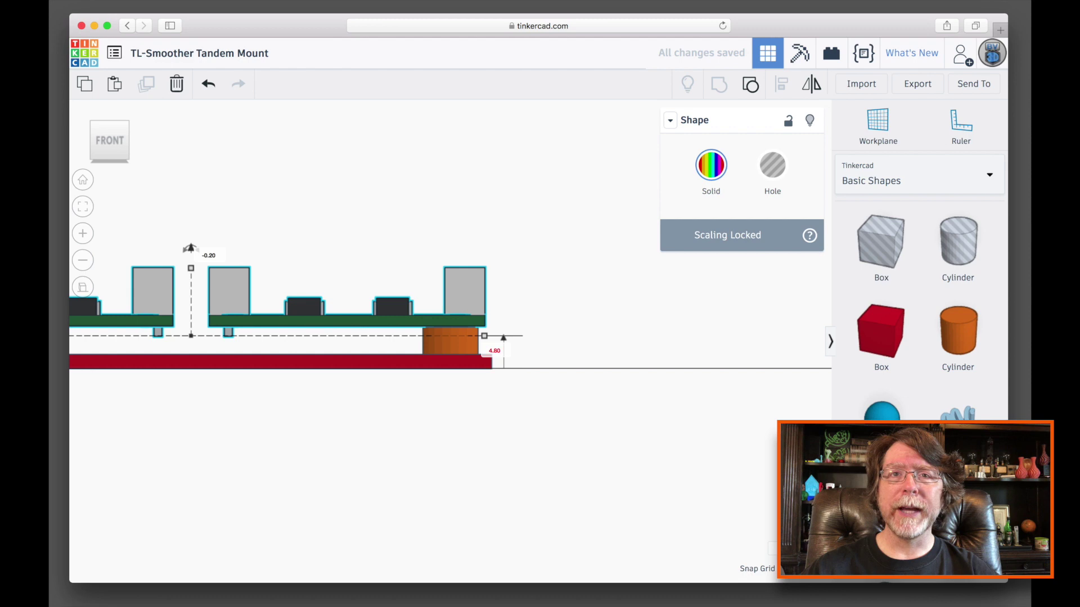
left_click(493, 351)
type("4.7")
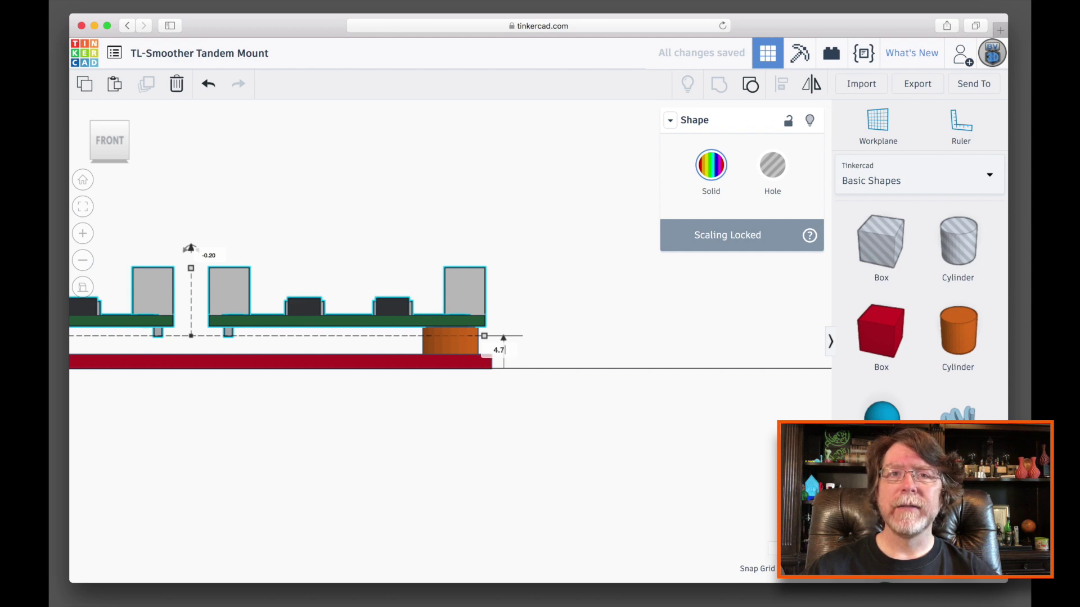
key("Return")
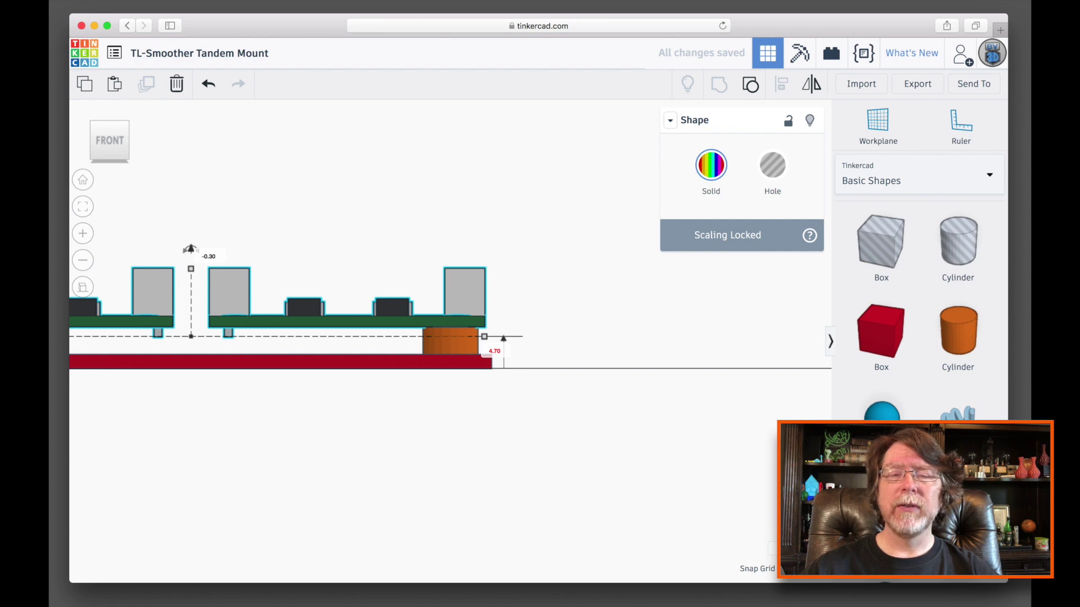
left_click(486, 355)
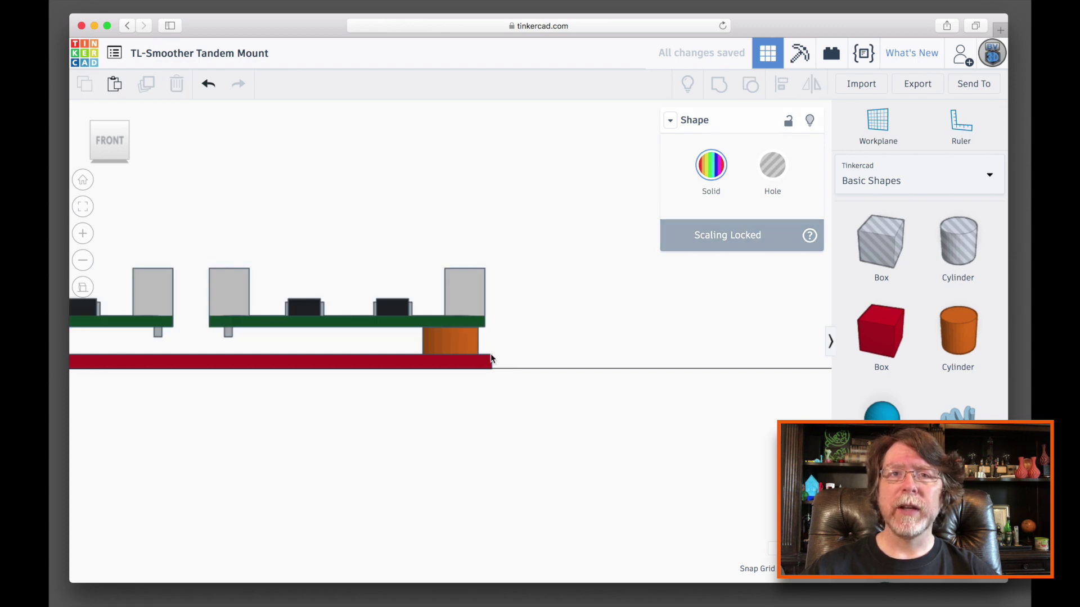
Reframe the view on the standoff and boards and nudge the boards slightly lower.
left_click(456, 323)
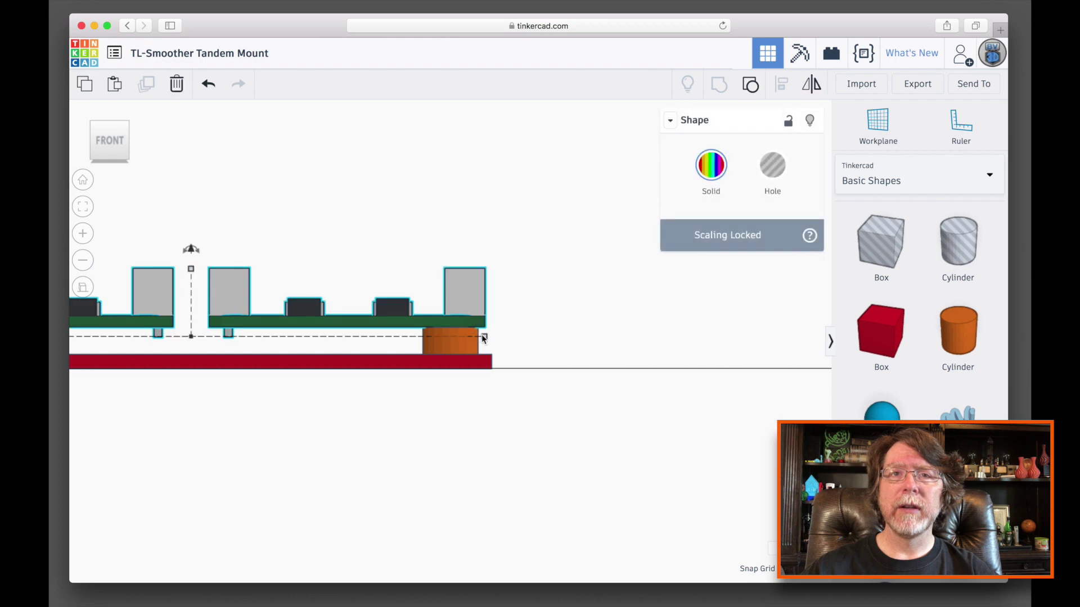
left_click(513, 347)
left_click(464, 338)
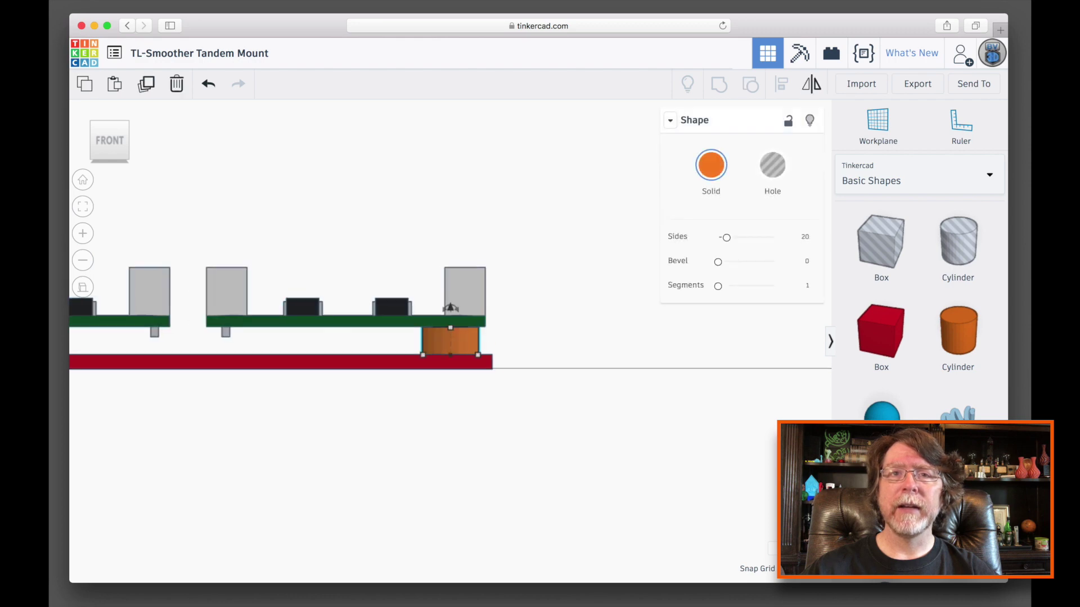
key("f")
left_click(400, 248)
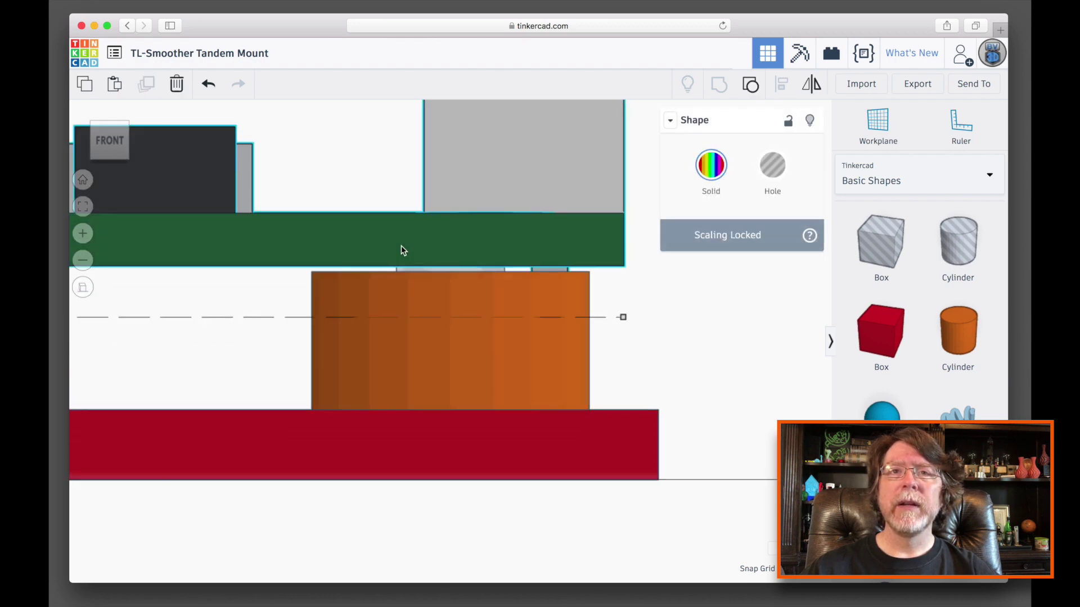
key("f")
scroll(401, 245, "down", 8)
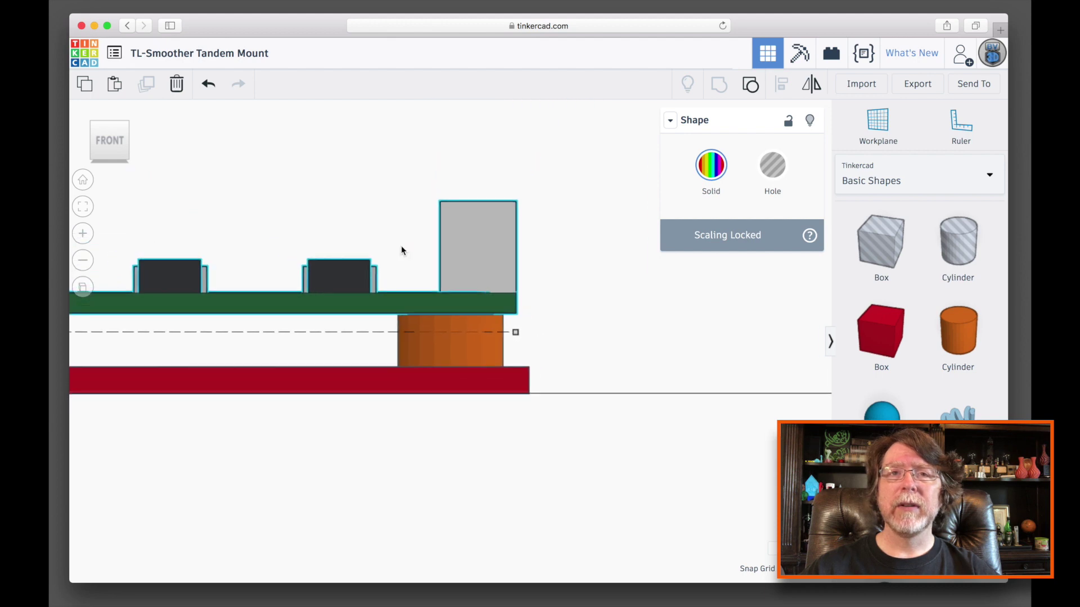
left_click(188, 250)
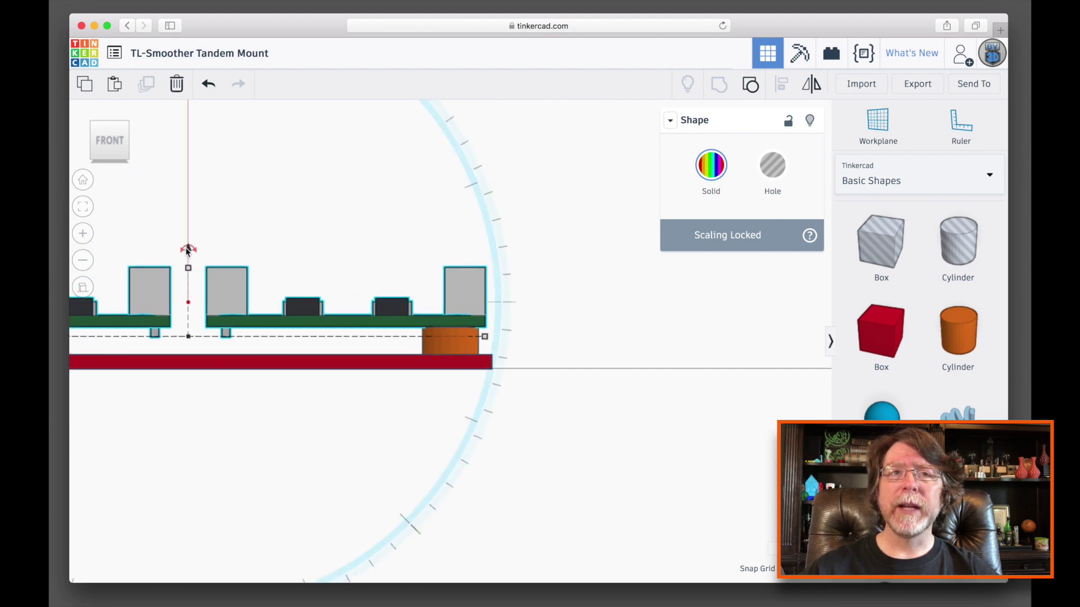
key("ctrl+Down")
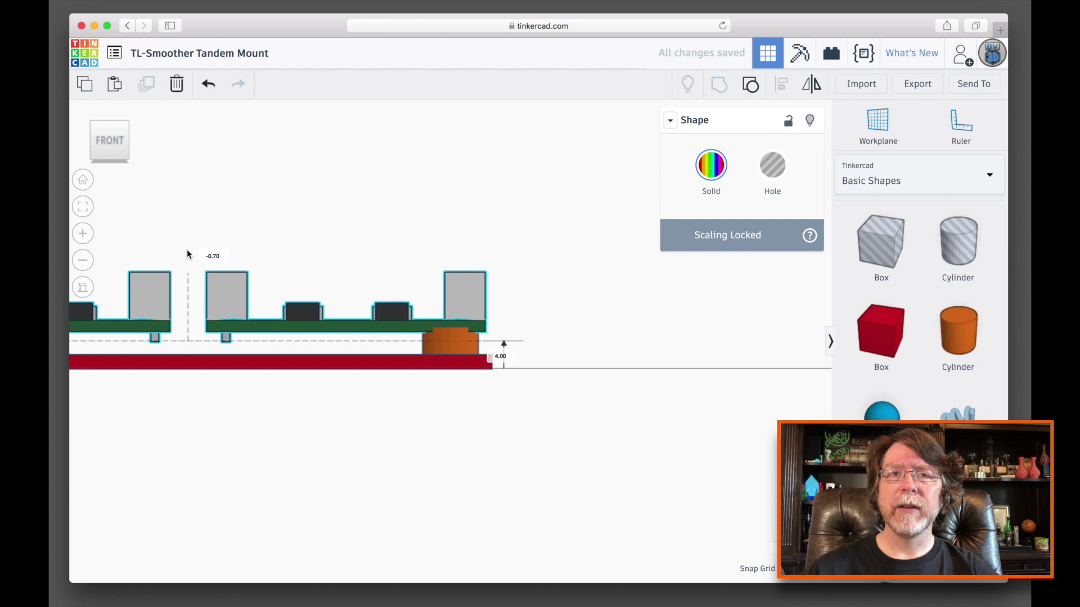
Set the board assembly's elevation to 4.60 so it rests on the standoff.
left_click(500, 355)
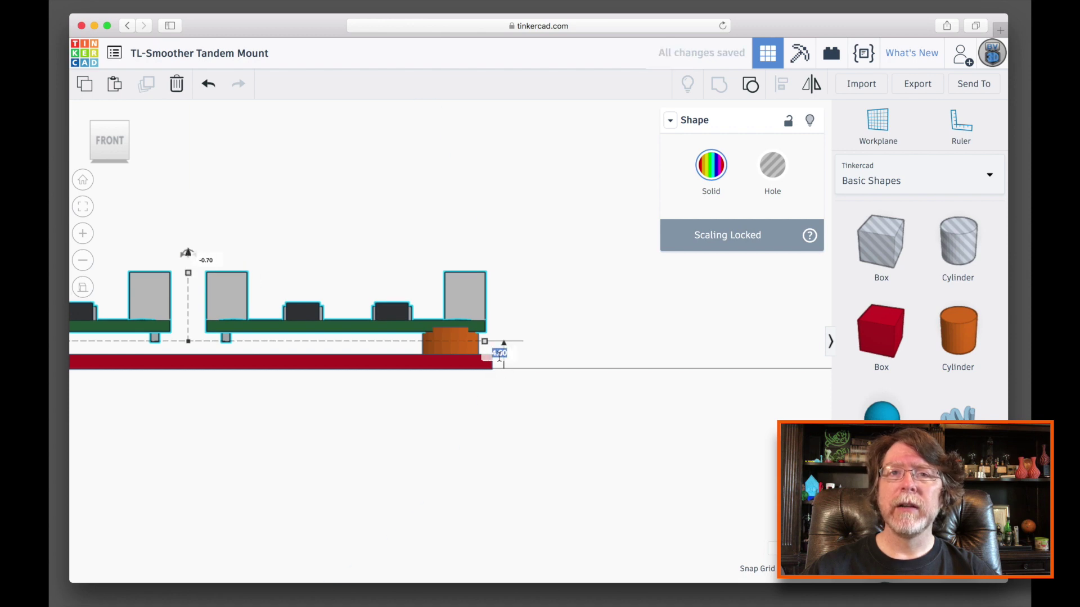
type("4.6")
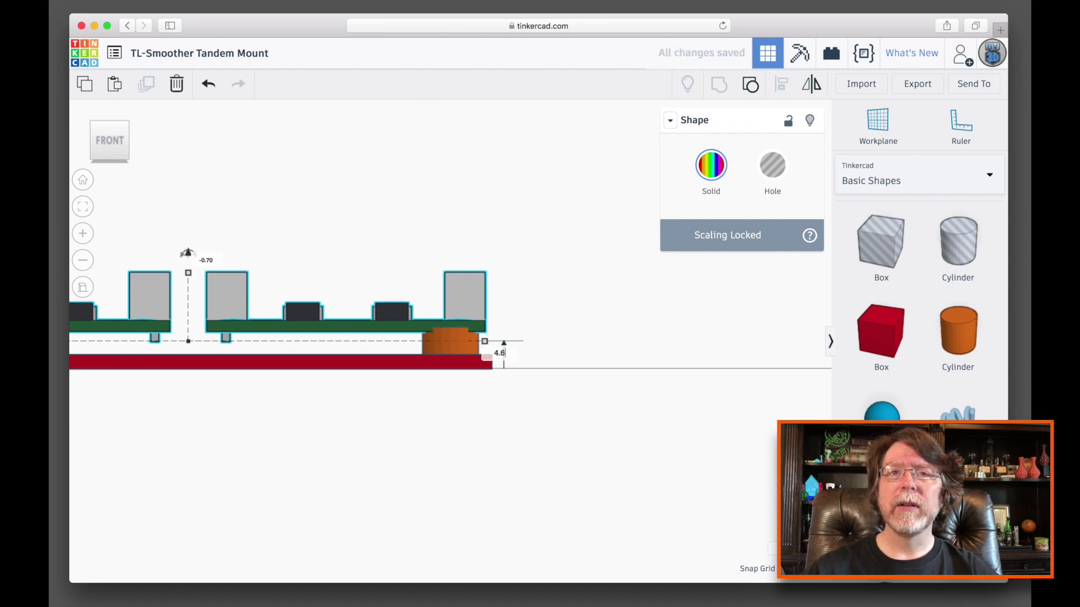
key("Return")
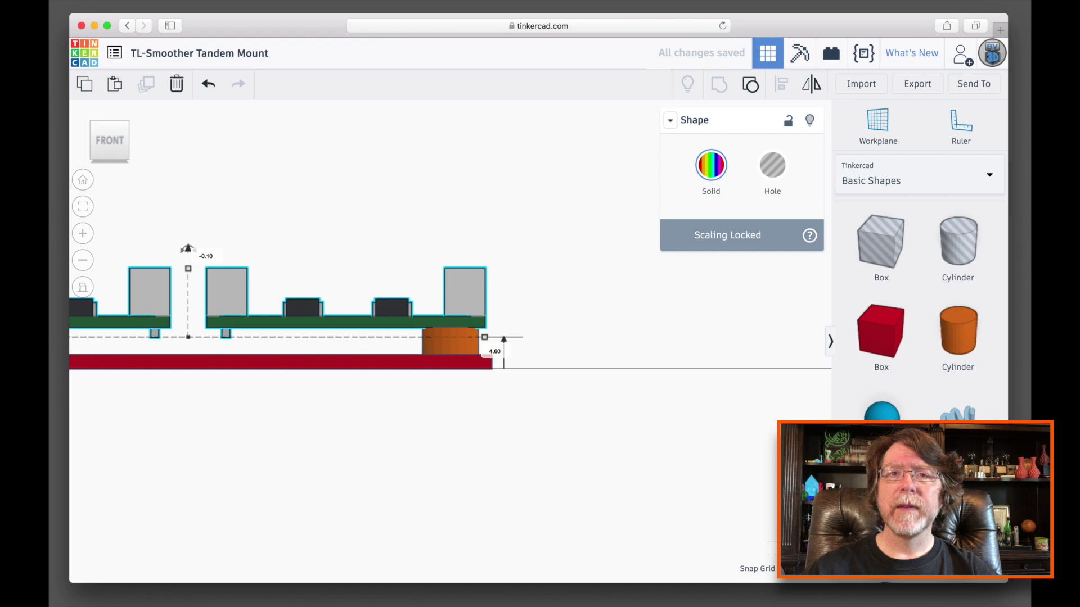
left_click(538, 382)
left_click(454, 335)
scroll(454, 336, "up", 5)
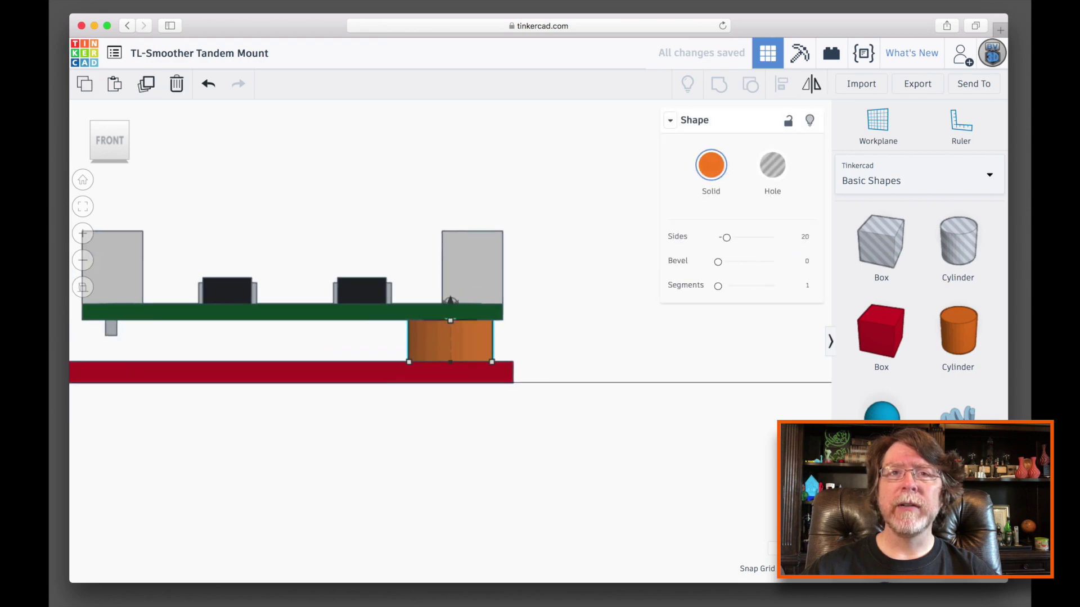
left_click(643, 383)
Look at the boards and red plate from the top view, zoomed to fill the canvas.
scroll(643, 383, "down", 5)
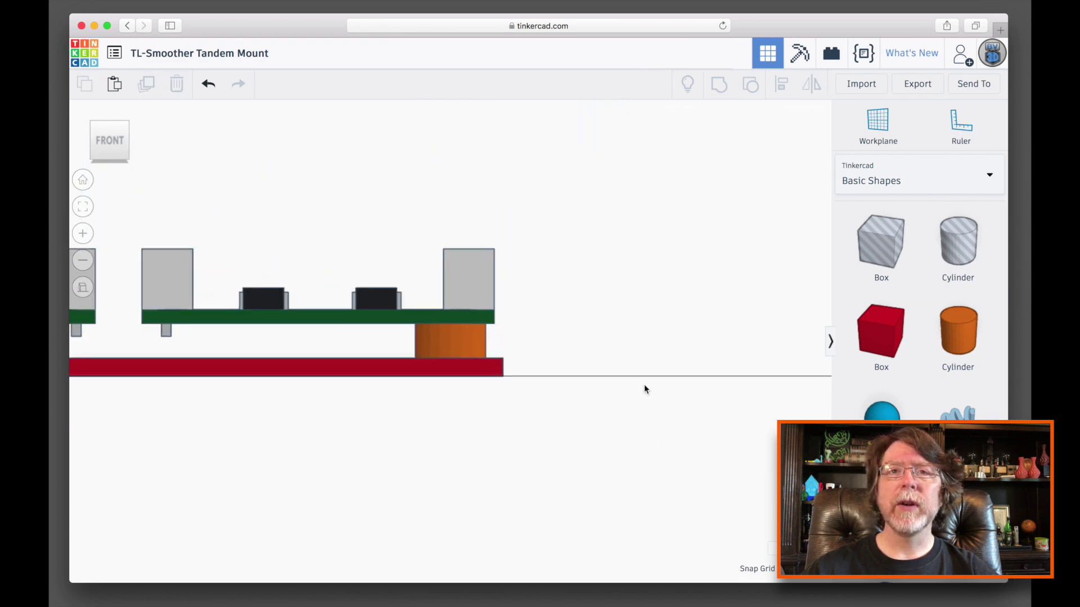
scroll(644, 388, "down", 2)
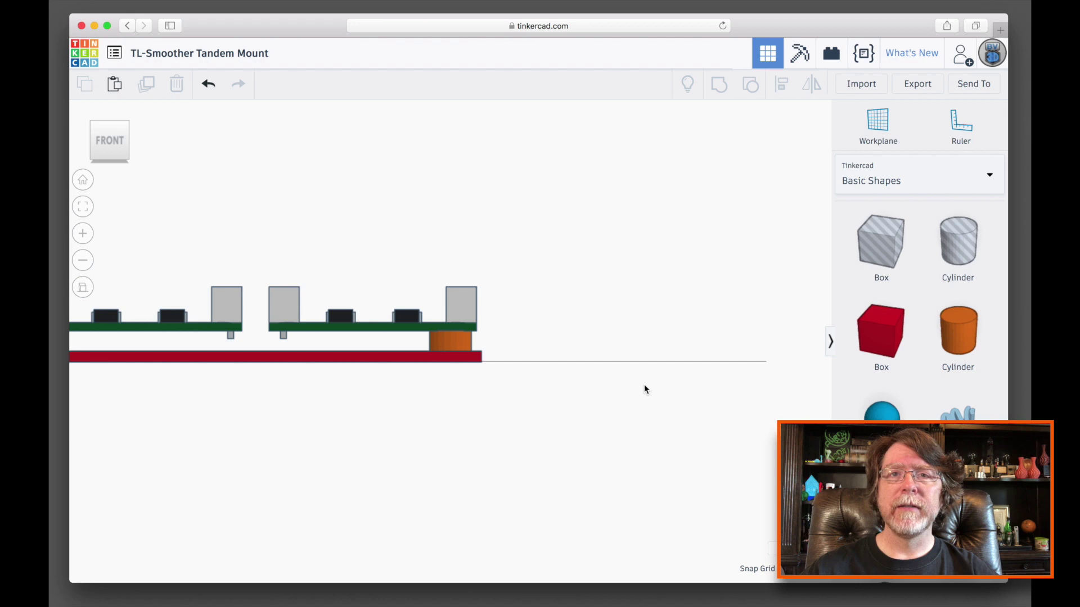
scroll(644, 388, "down", 3)
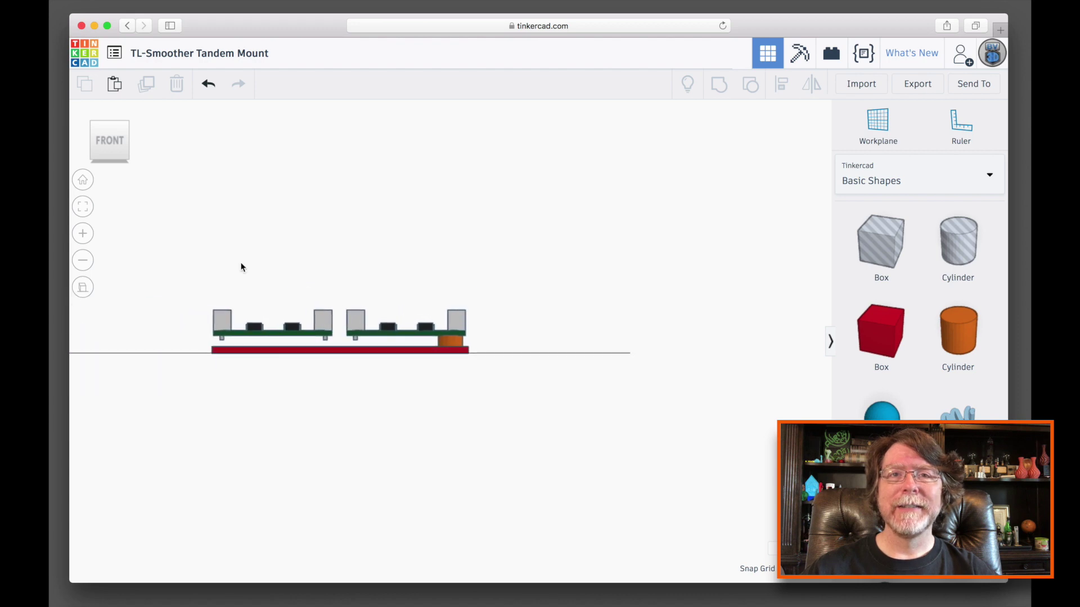
left_click(83, 180)
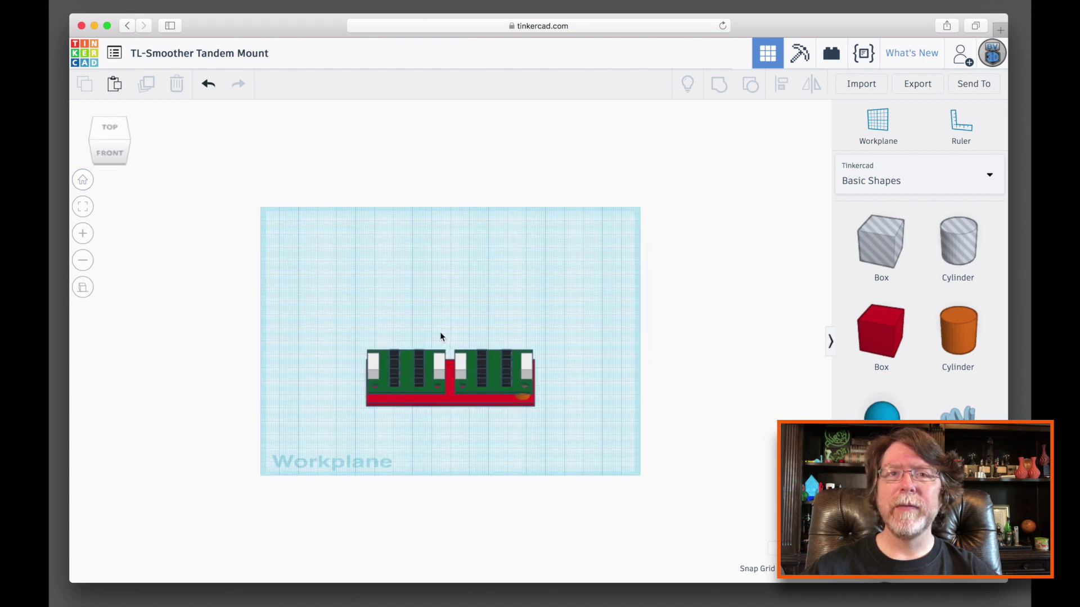
left_click(103, 126)
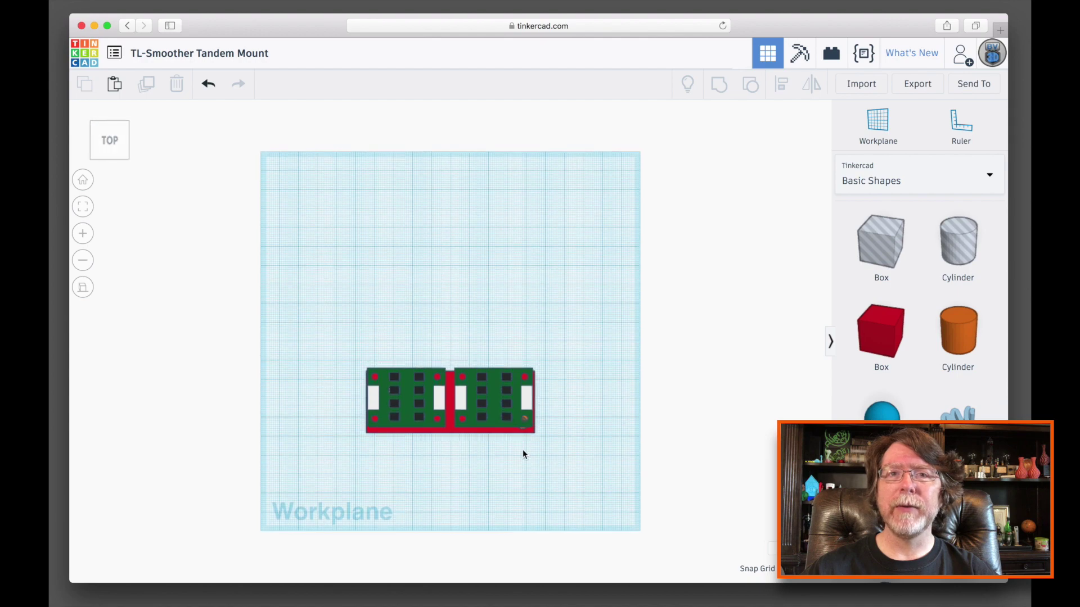
left_click(506, 419)
key("f")
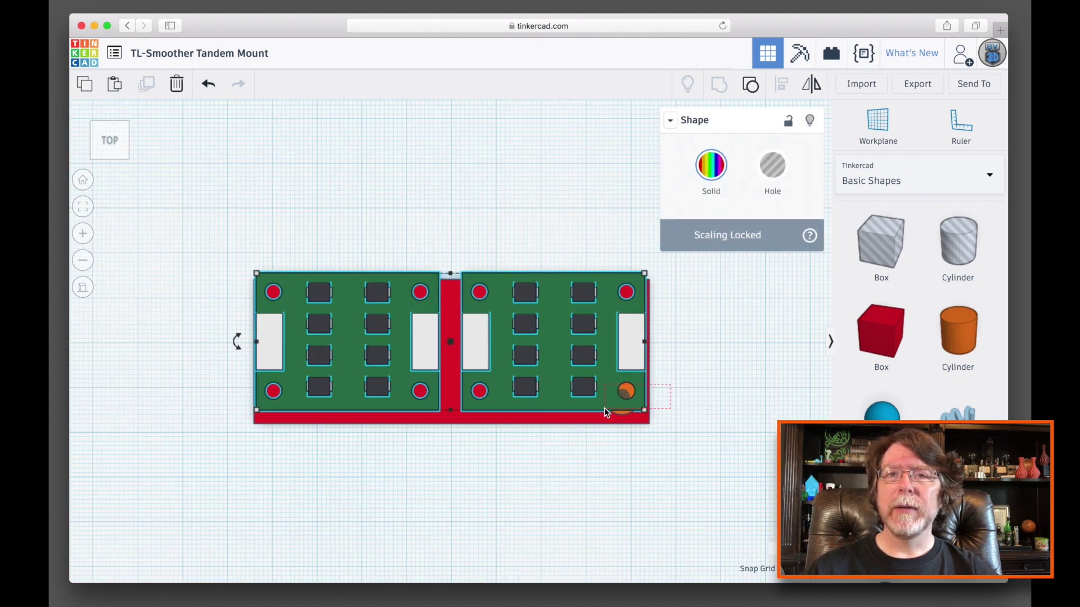
left_click(595, 423, "shift")
Leave only the standoff group selected and place it under the right board's lower-right hole.
left_click(498, 403, "shift")
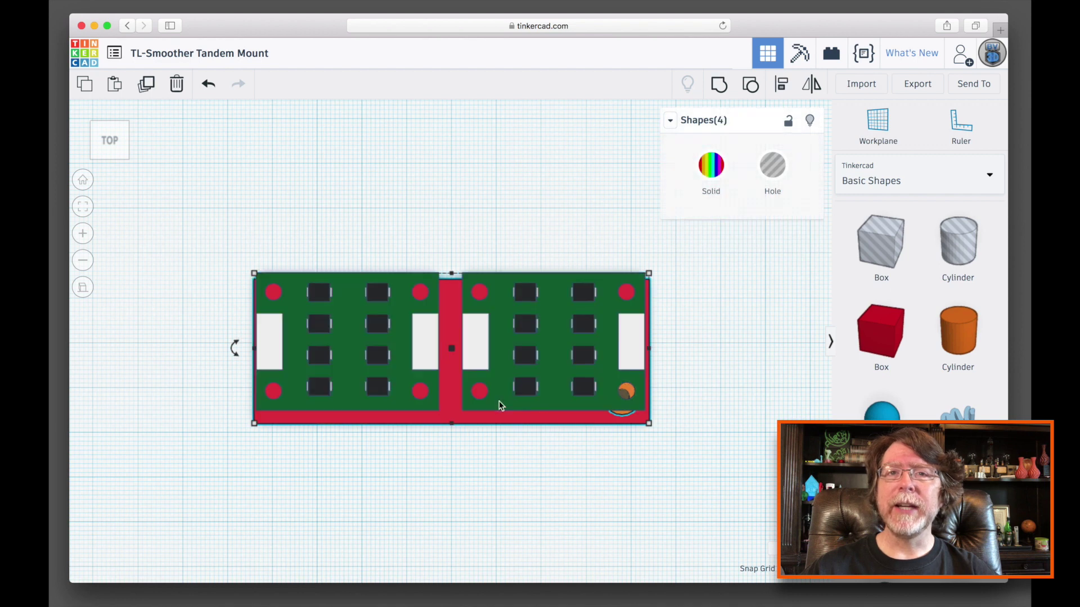
left_click(500, 414, "shift")
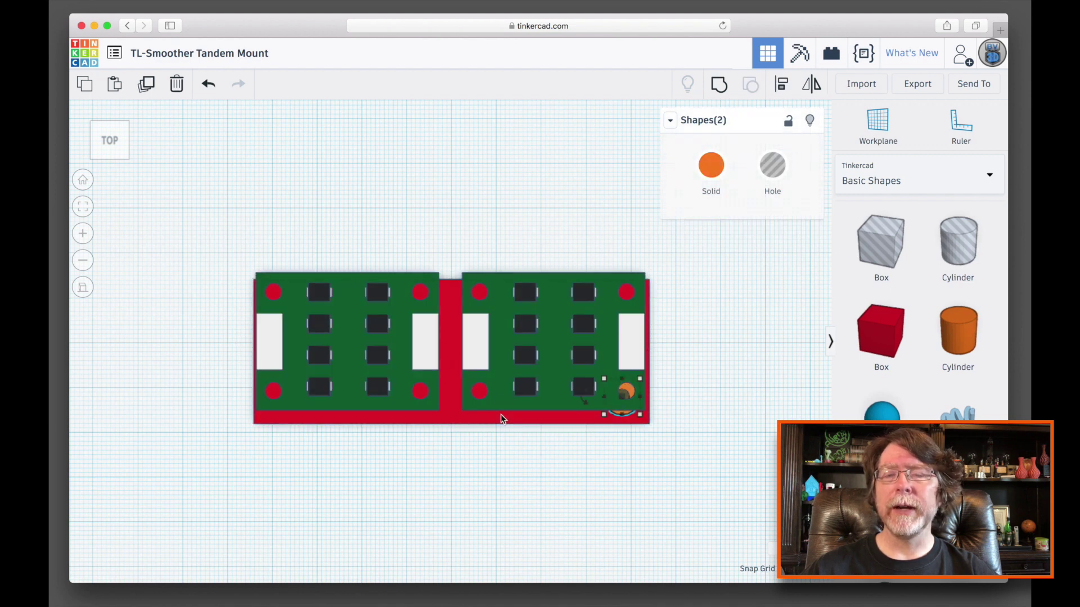
key("Up")
key("Right")
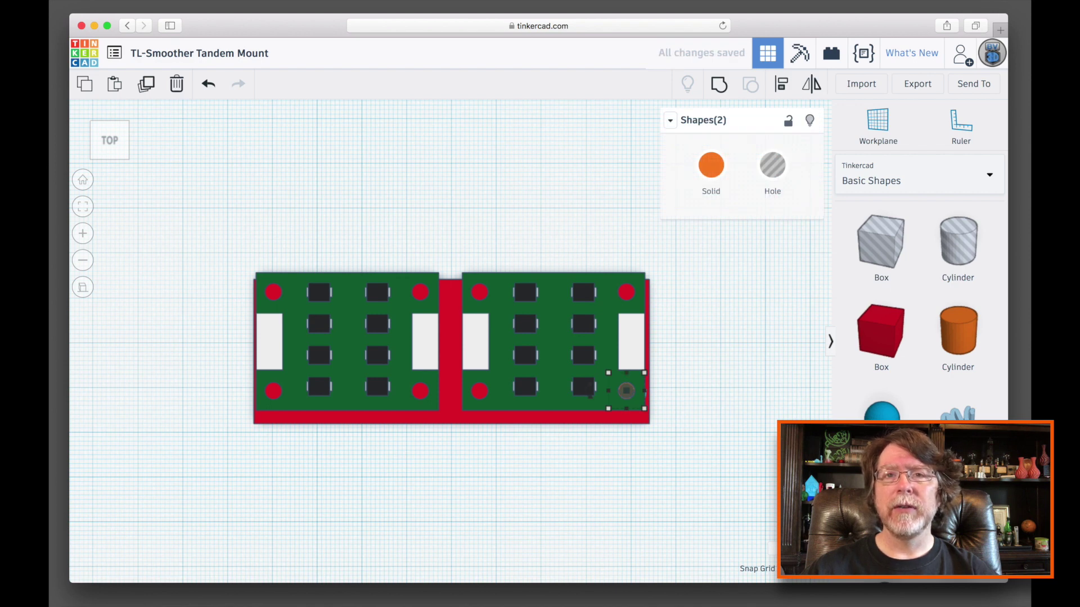
left_click_drag(626, 391, 479, 391)
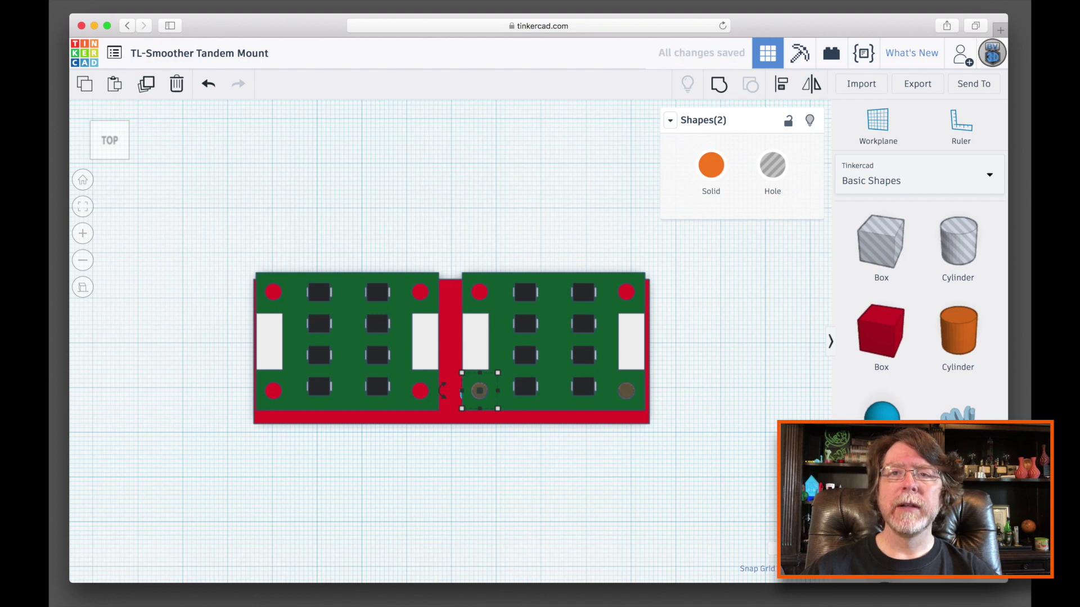
Paste standoff copies and nudge them onto the remaining bottom holes, ending at the left board's bottom-left hole.
key("ctrl+v")
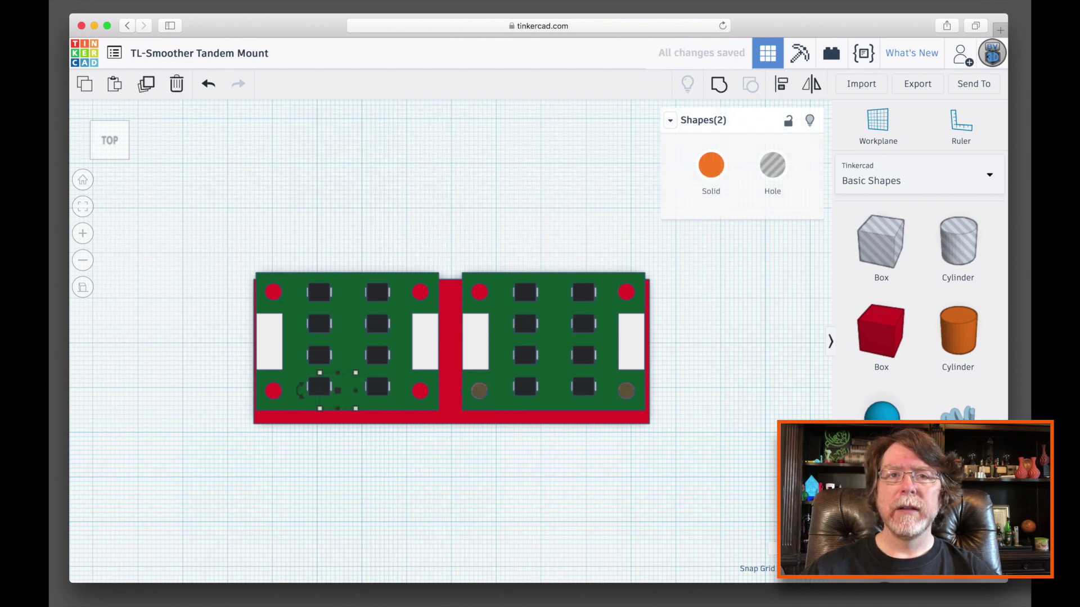
key("Right")
key("Right")
key("Right")
key("Right")
key("Right")
key("Right")
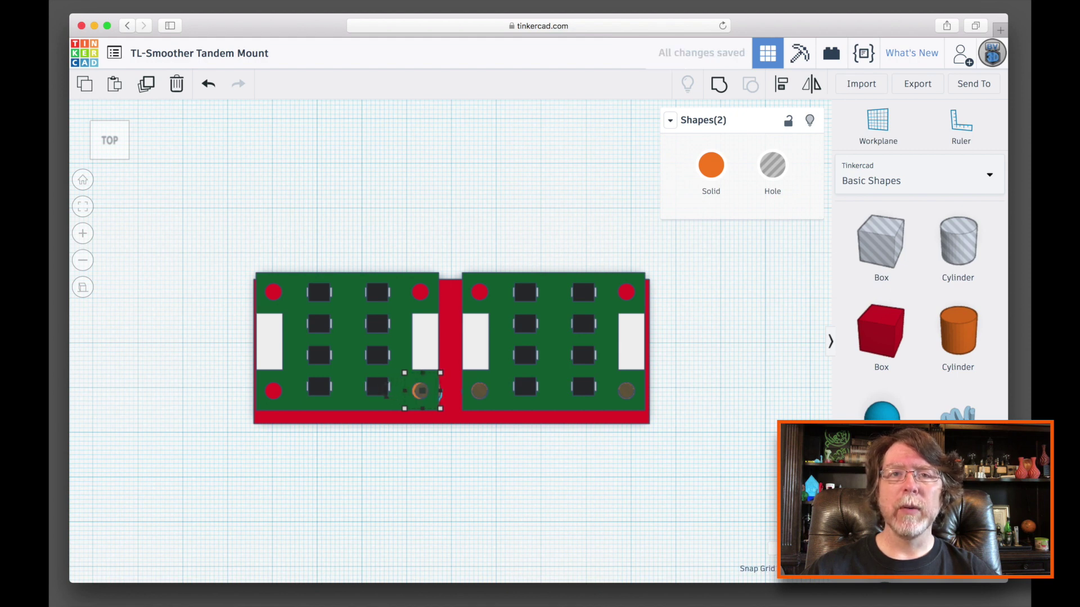
key("Left")
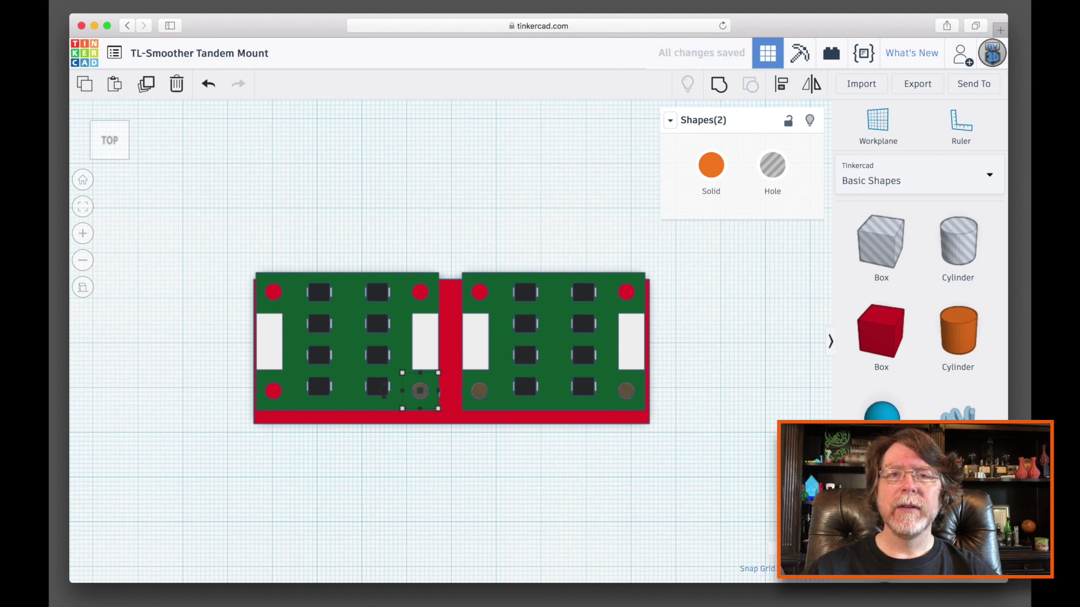
key("Right")
key("Right")
key("Right")
key("Right")
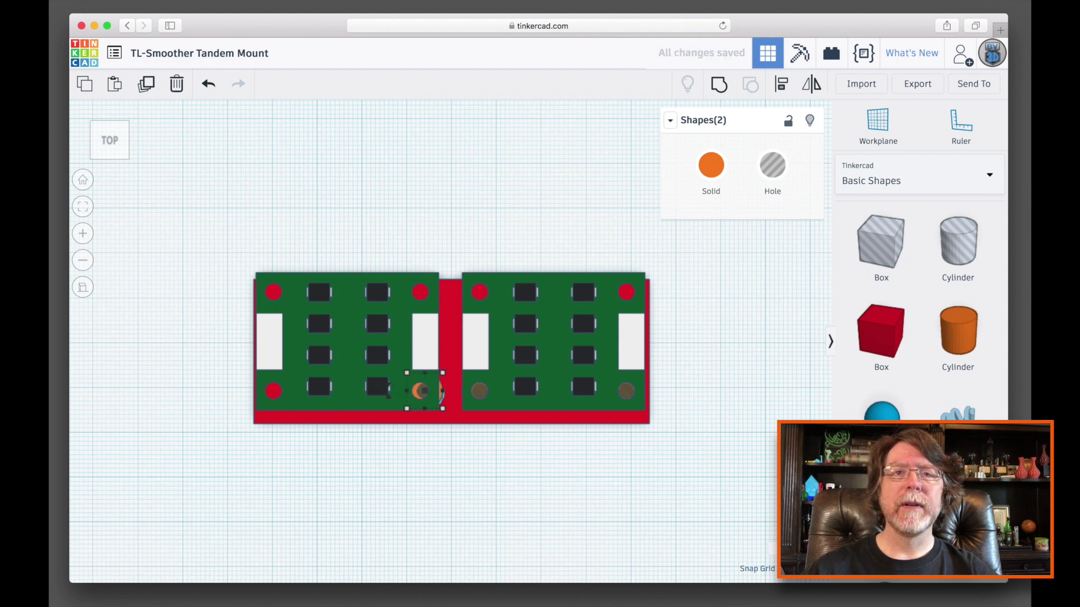
left_click_drag(388, 394, 280, 390)
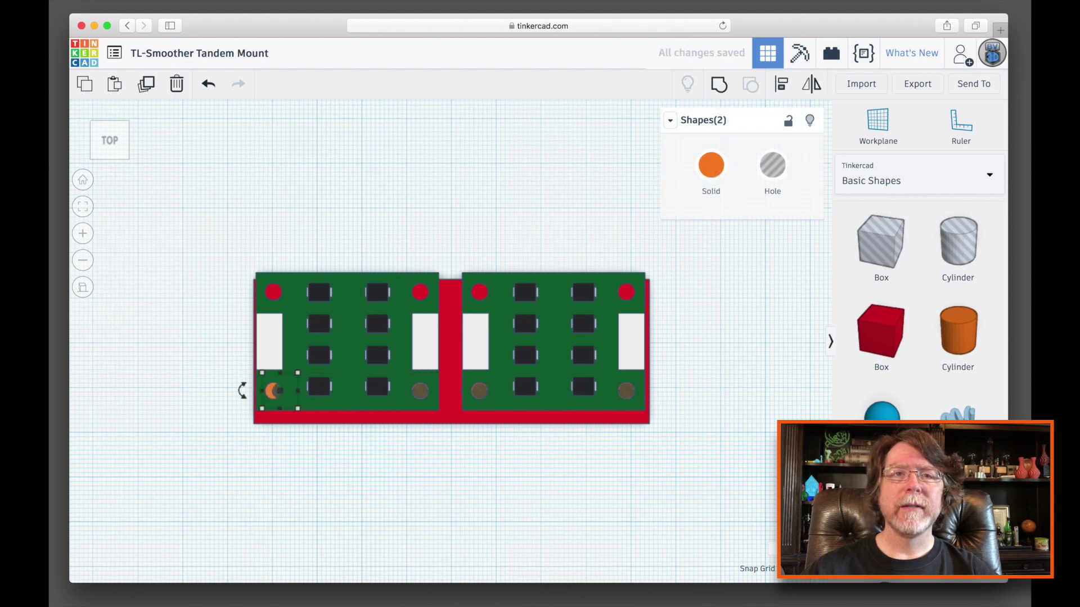
key("Left")
key("Left")
key("Left")
key("Left")
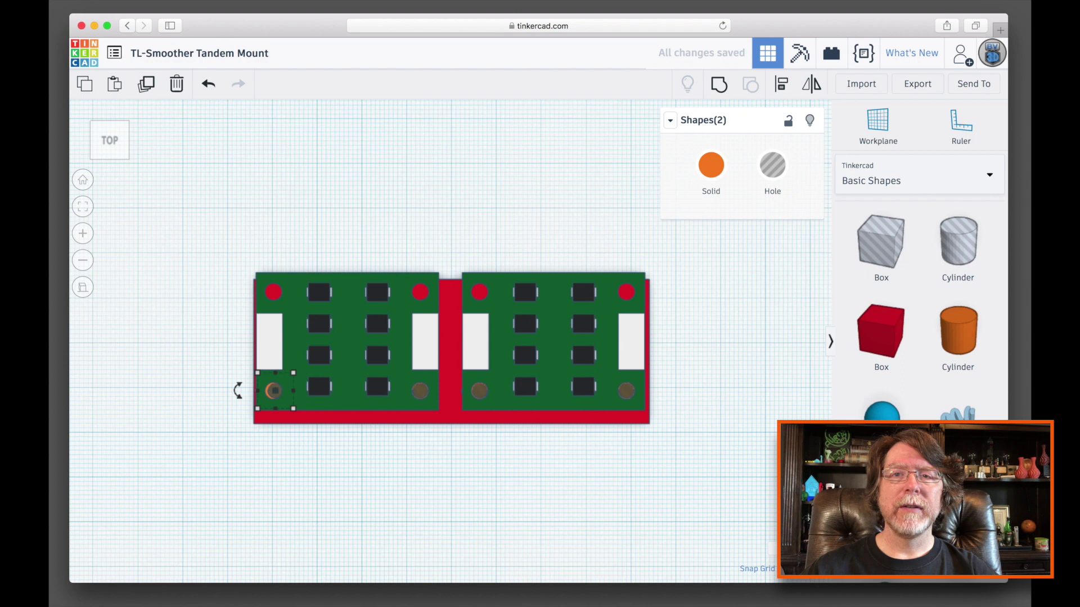
key("Left")
key("Left")
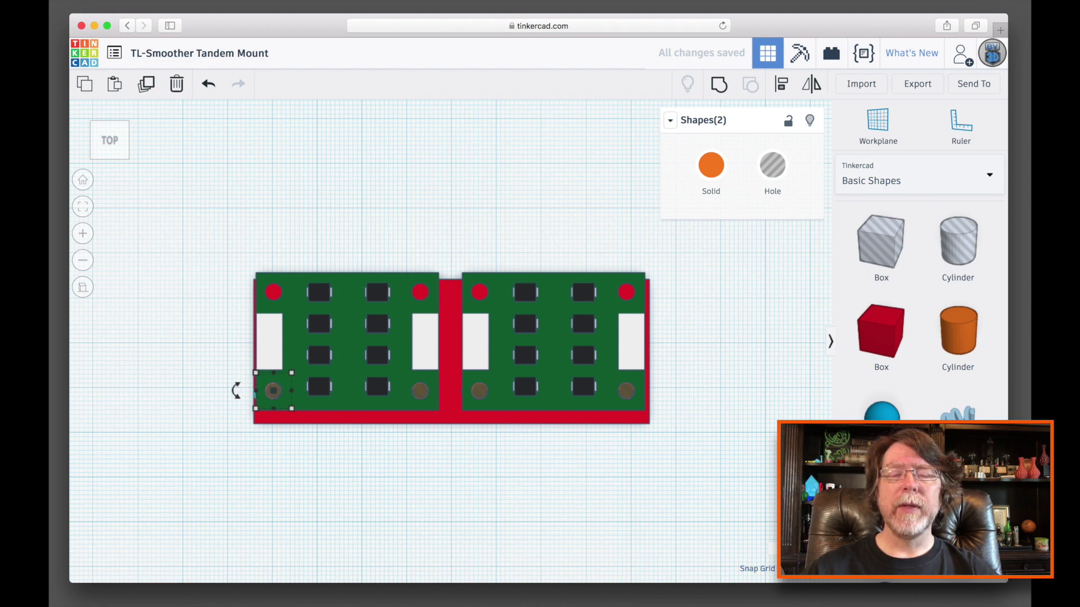
Select only the eight orange cylinders, excluding base and boards, and nudge them up over the holes.
left_click(545, 490)
left_click_drag(680, 450, 195, 376)
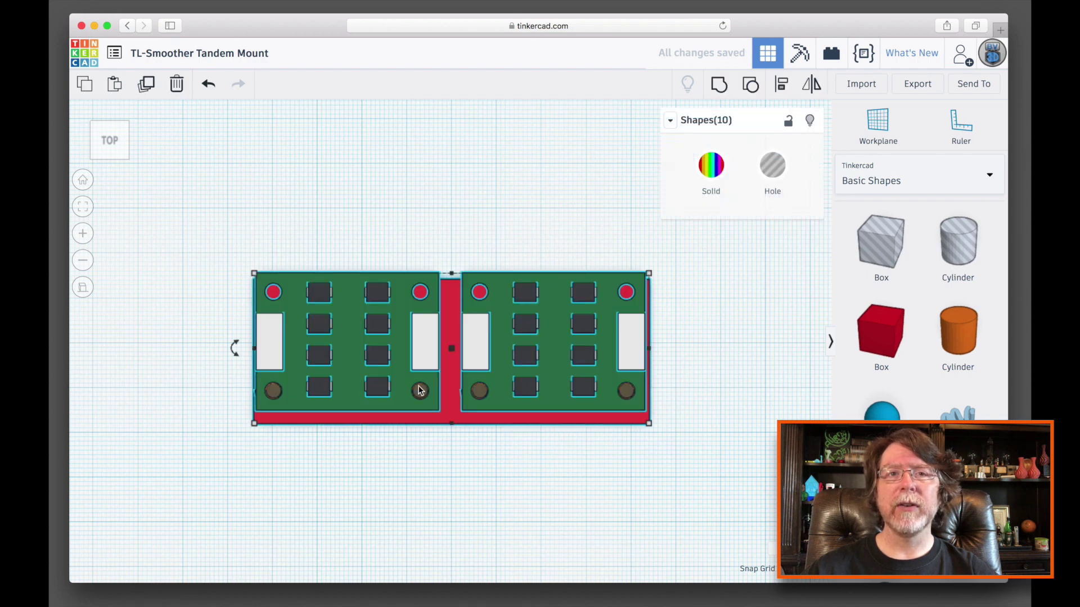
left_click(448, 368, "shift")
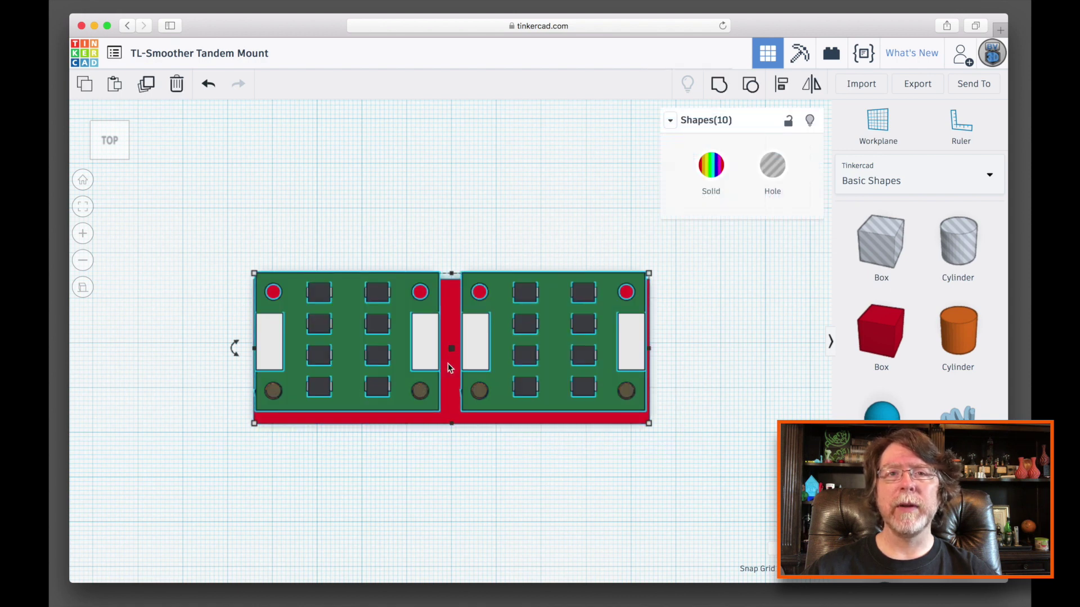
left_click(417, 315, "shift")
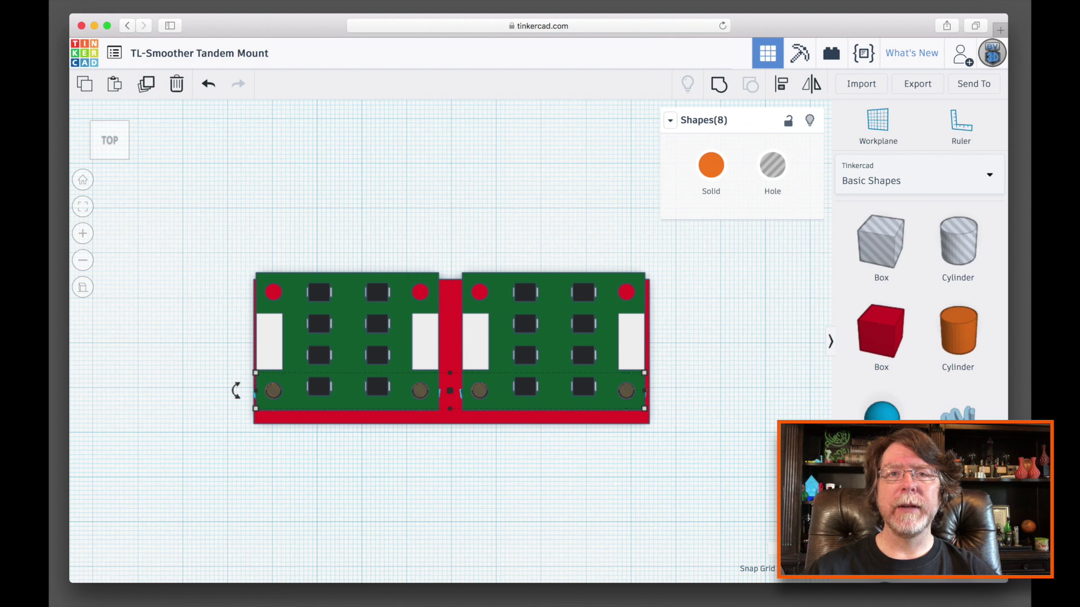
key("Up")
key("Up")
key("Up")
key("Up")
key("Up")
key("Up")
key("Up")
key("Up")
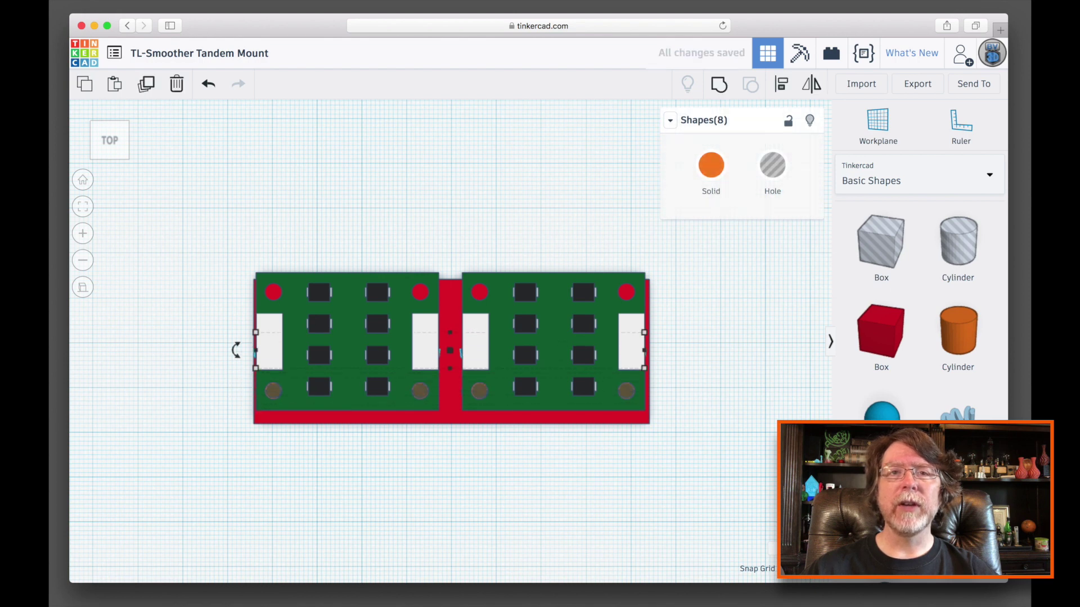
key("Up")
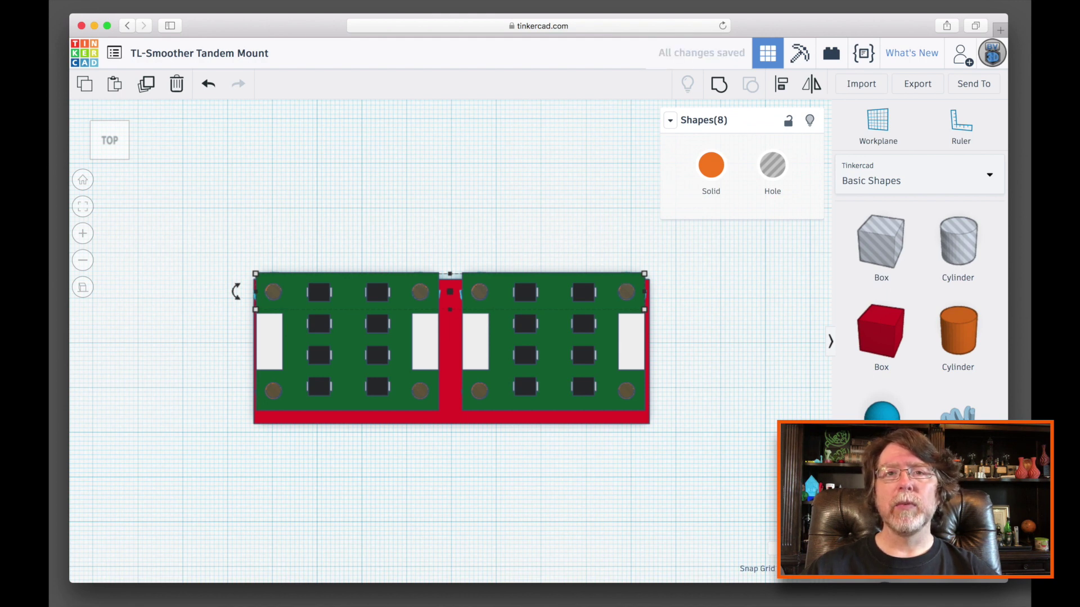
left_click(453, 501)
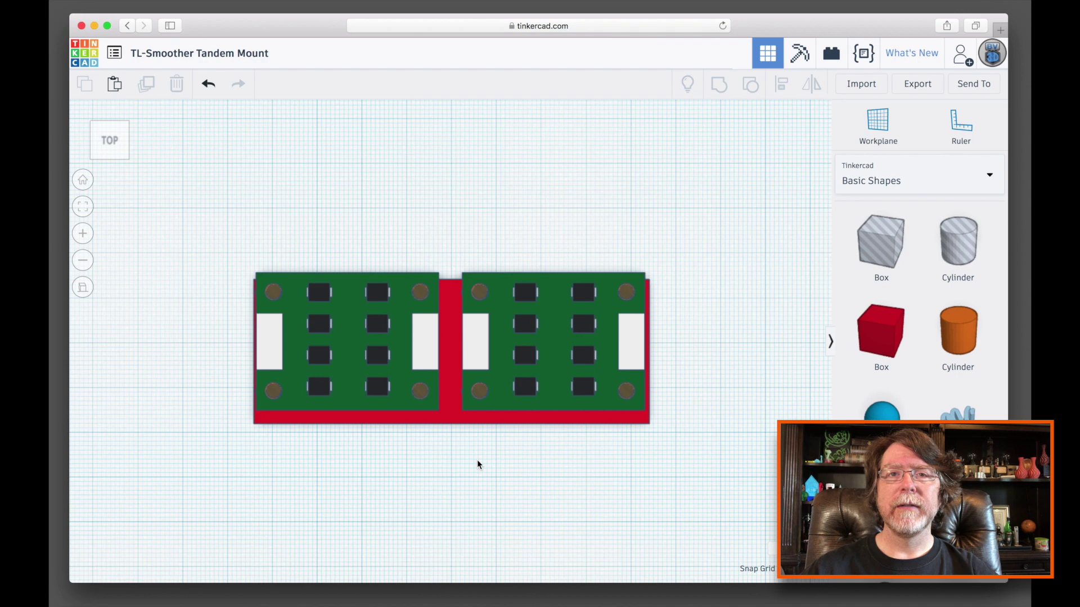
Move both green boards up and the red base down, clear of the standoff cylinders.
left_click(443, 415)
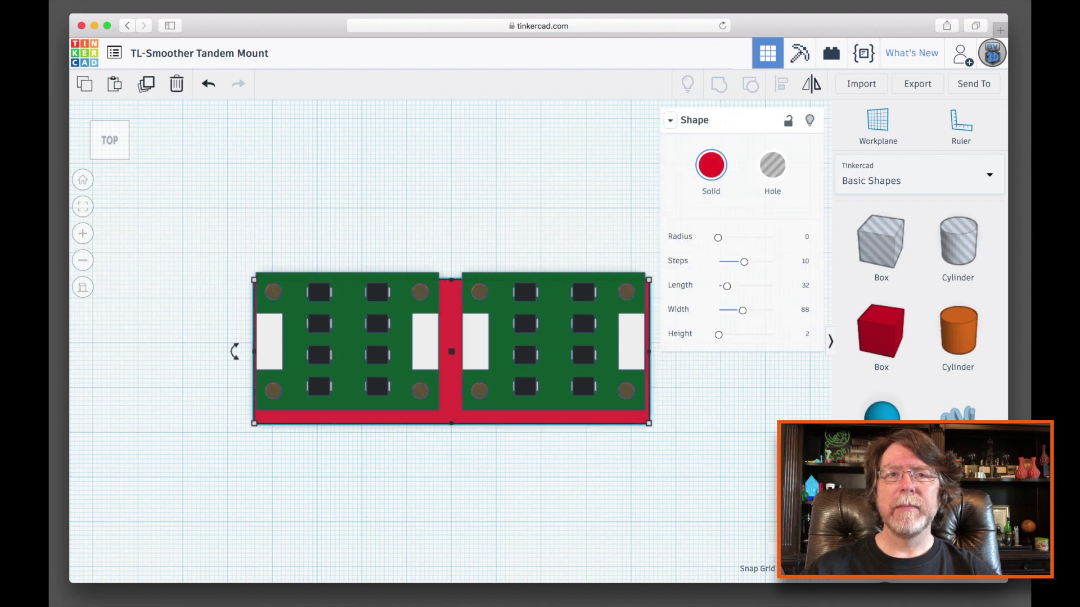
left_click(569, 472)
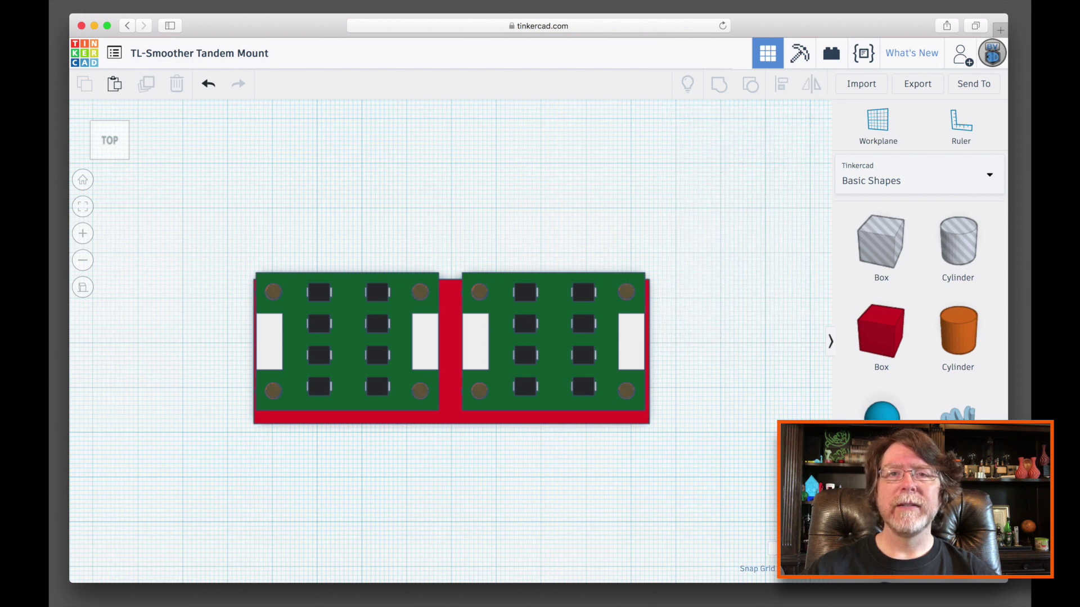
left_click_drag(554, 345, 538, 187)
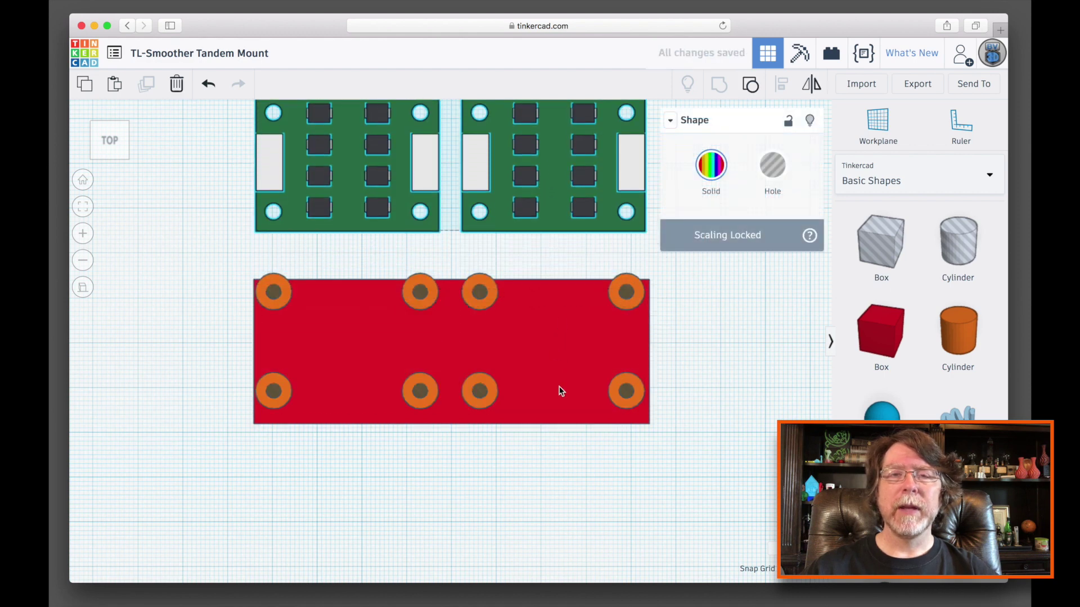
left_click_drag(563, 391, 569, 511)
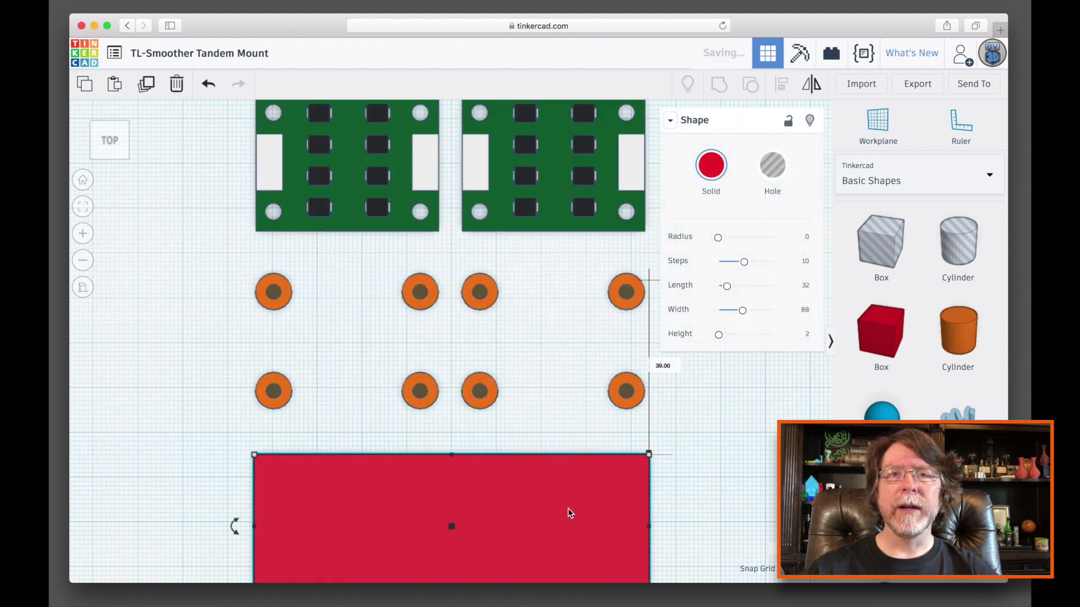
left_click(225, 265)
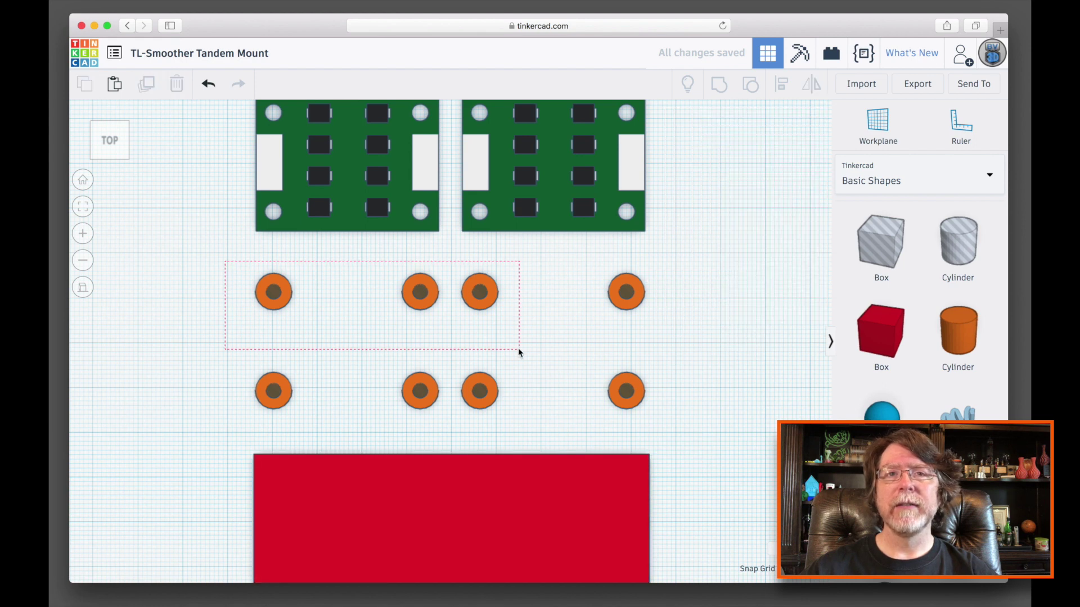
Group all eight standoff cylinders into one shape.
left_click_drag(518, 352, 674, 425)
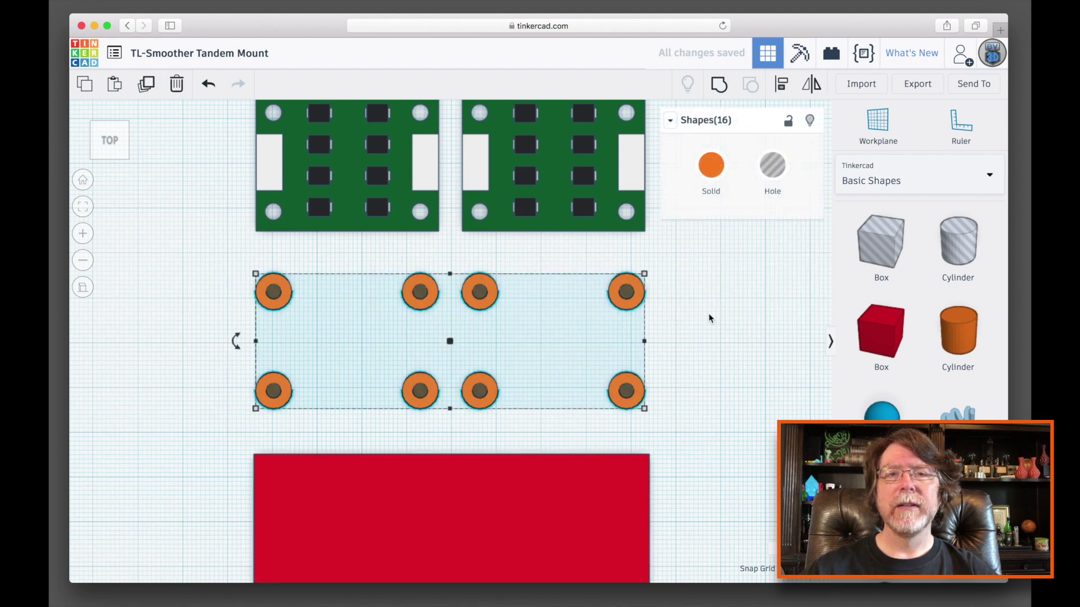
left_click(721, 86)
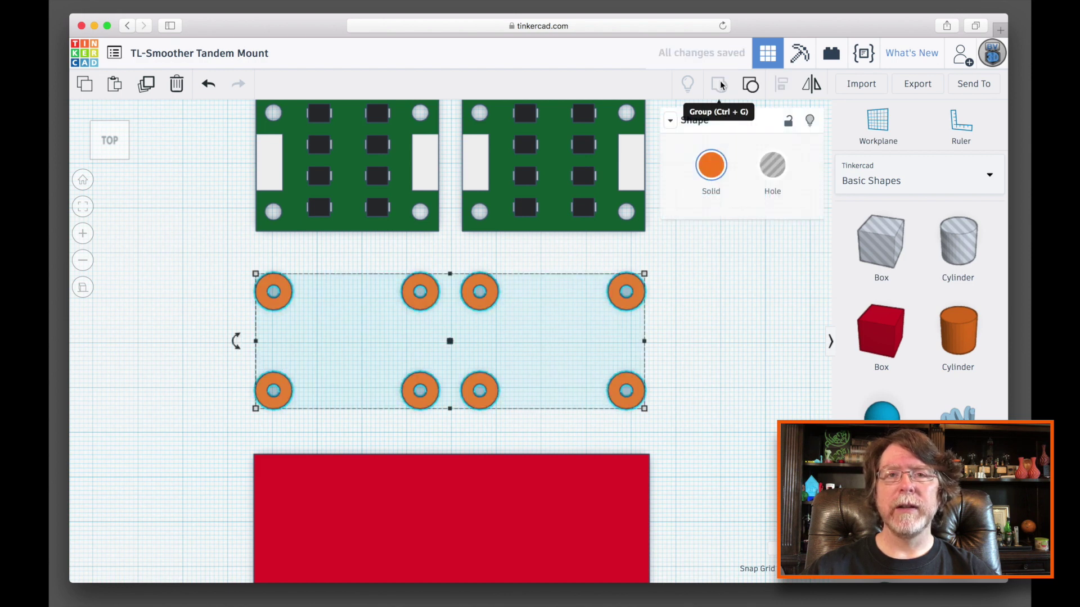
key("ctrl+z")
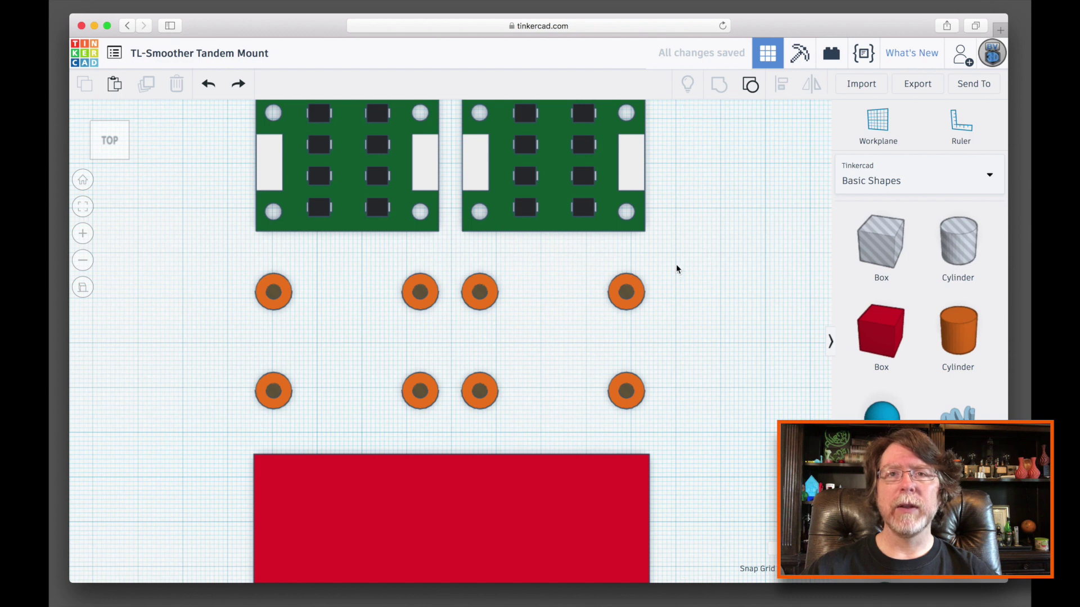
left_click_drag(676, 267, 242, 413)
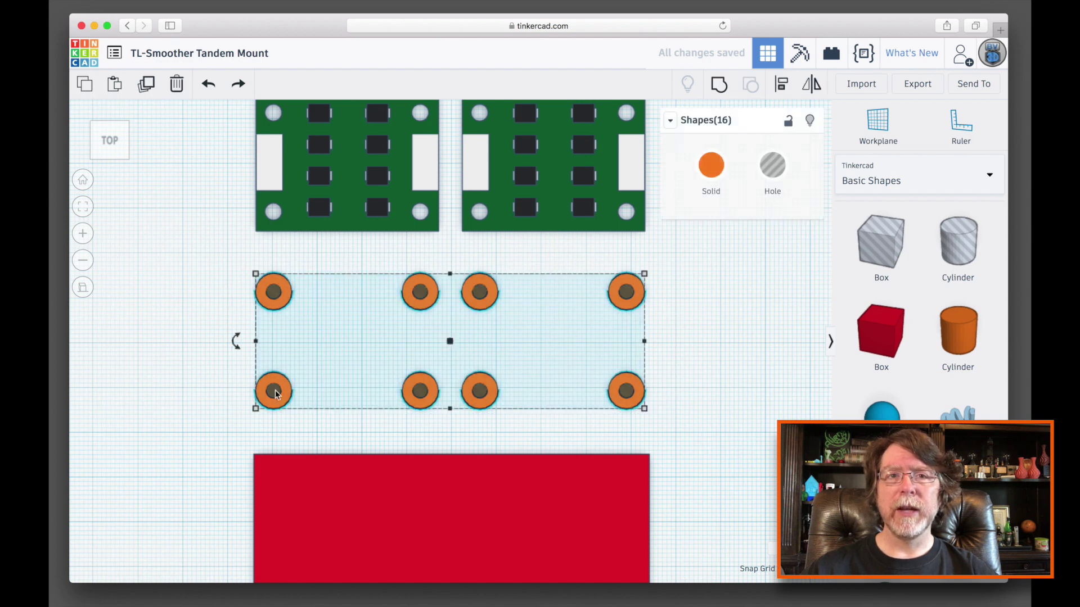
left_click(718, 88)
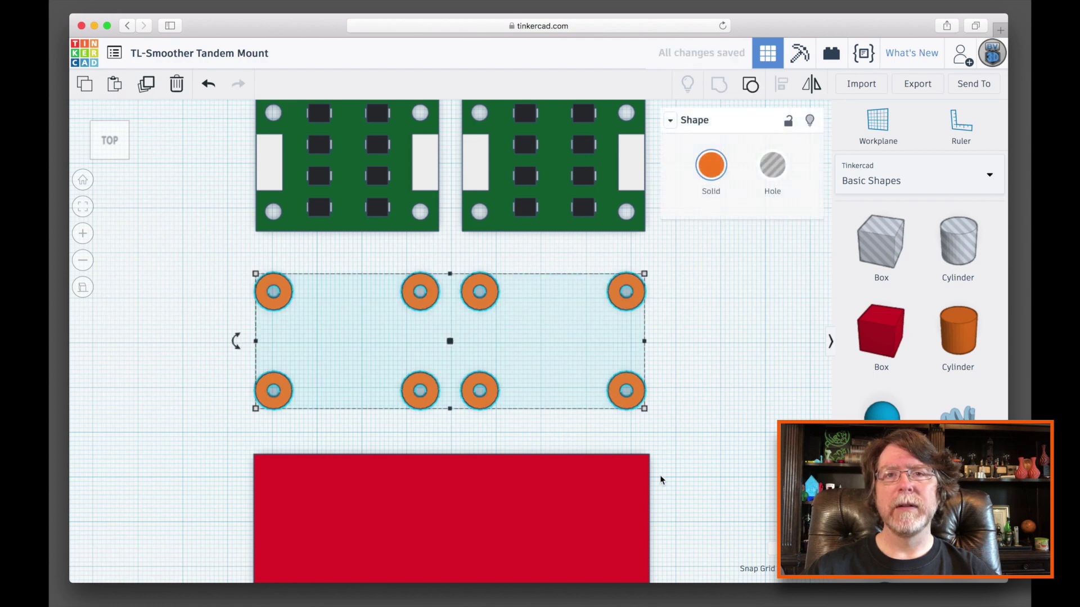
Align the standoff group centred horizontally and vertically on the red base.
left_click(621, 507, "shift")
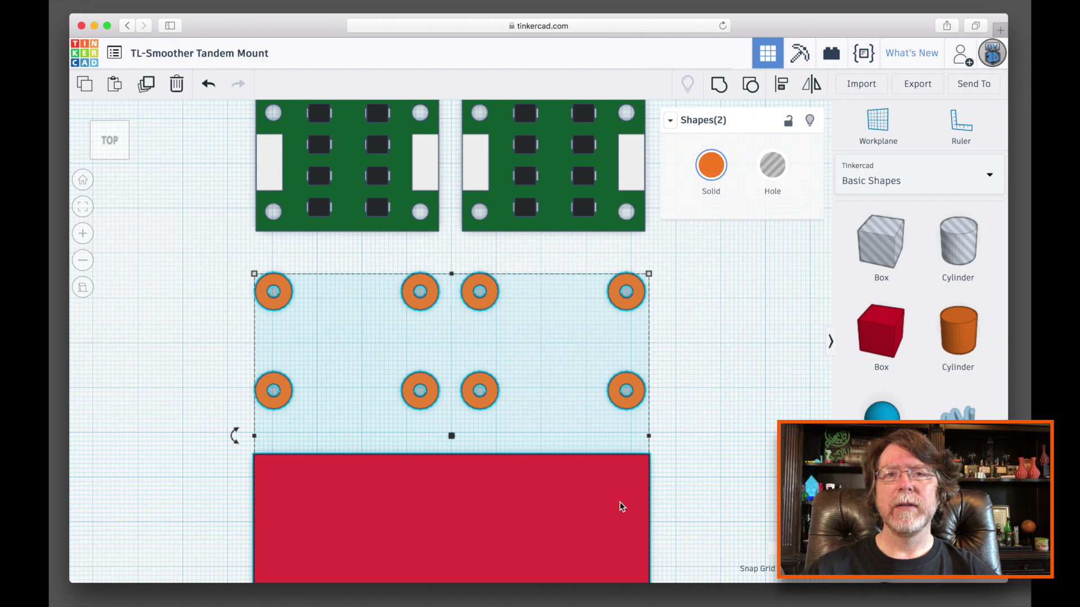
key("l")
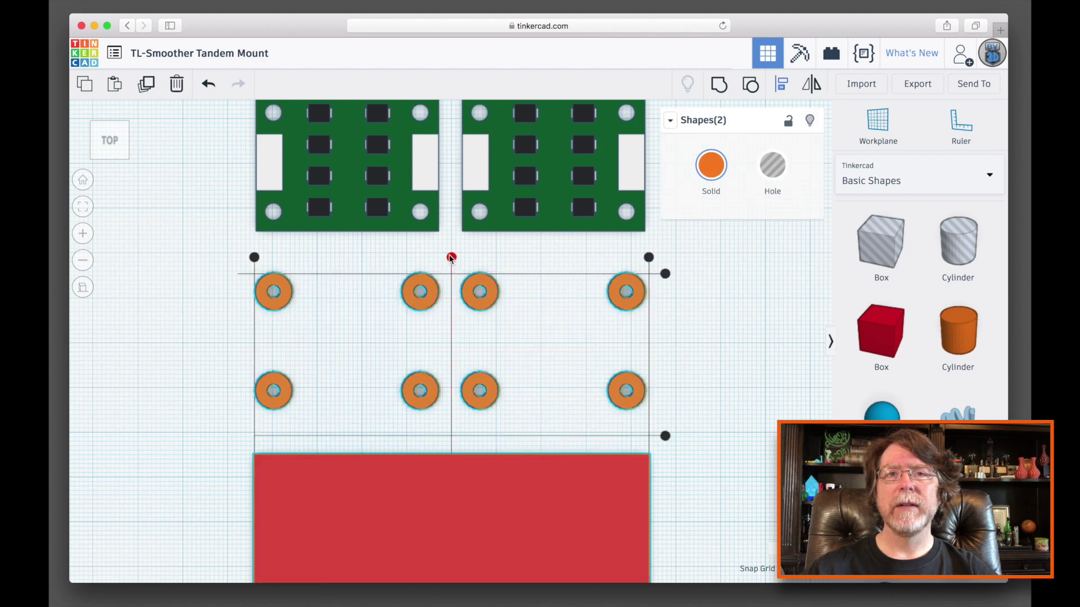
left_click(452, 257)
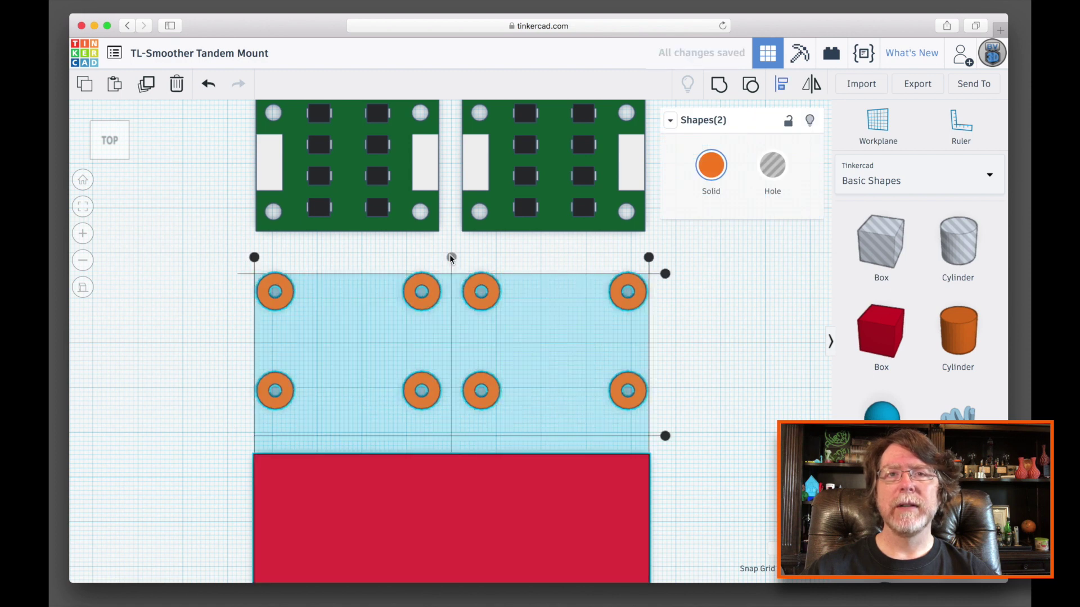
left_click(665, 435)
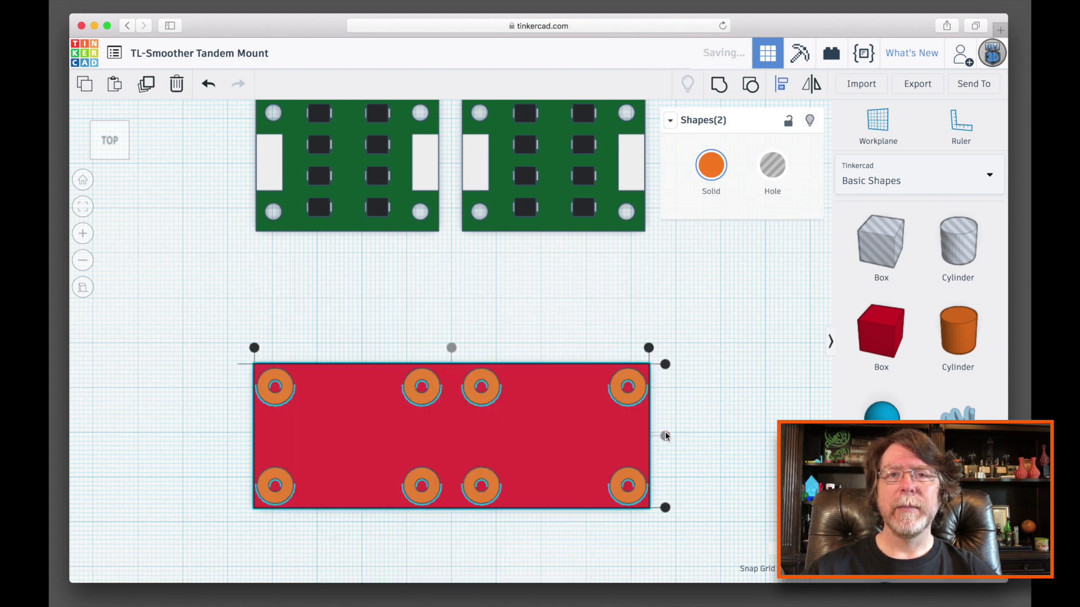
left_click(697, 411)
Ungroup the standoffs, group them with the base into one solid plate, and view it.
left_click(627, 400)
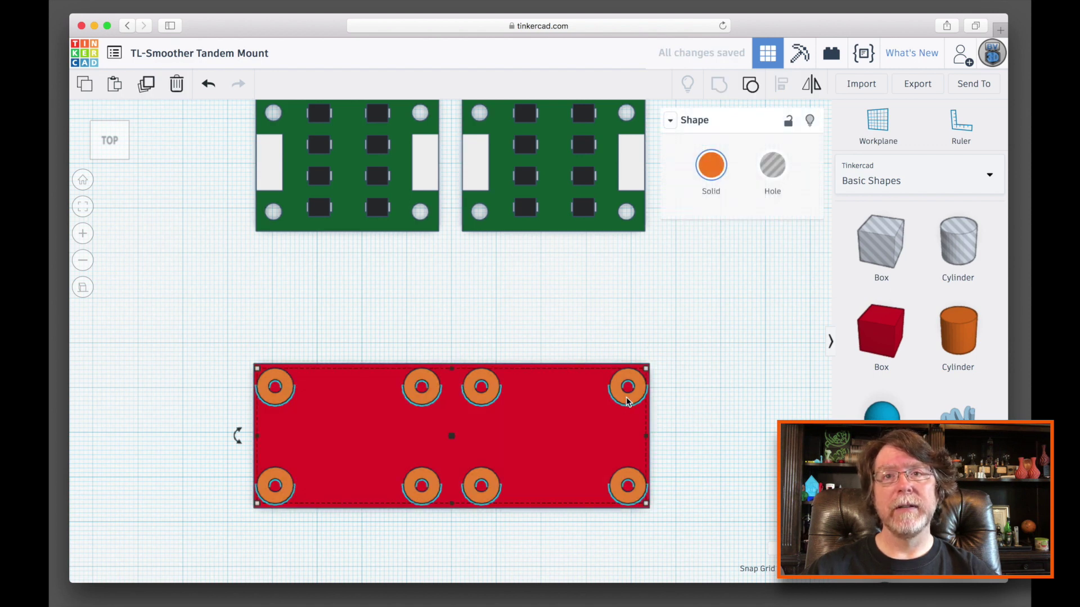
left_click(750, 85)
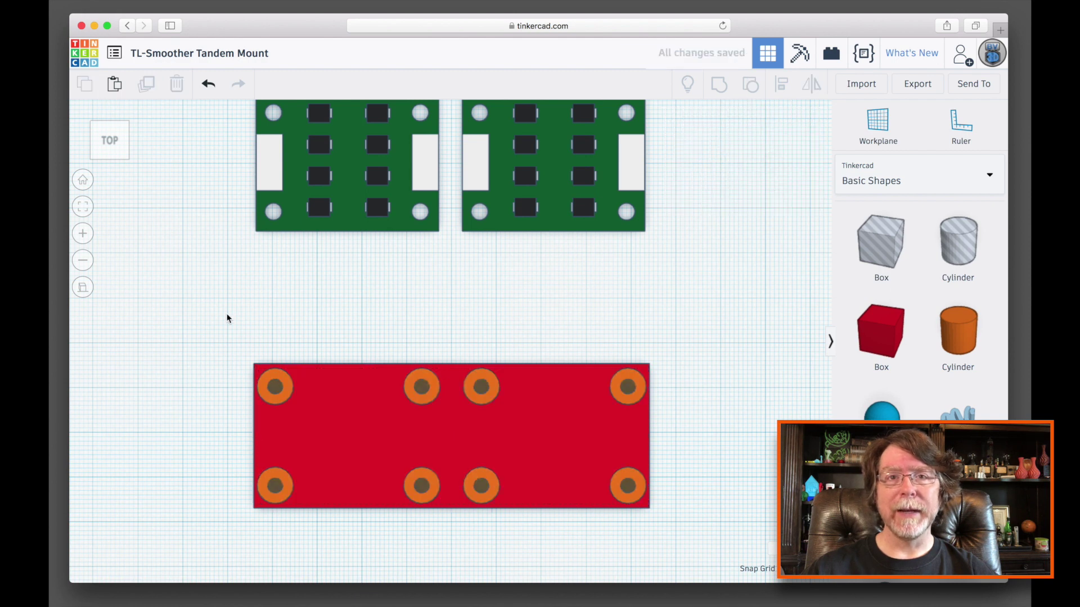
left_click_drag(208, 340, 670, 512)
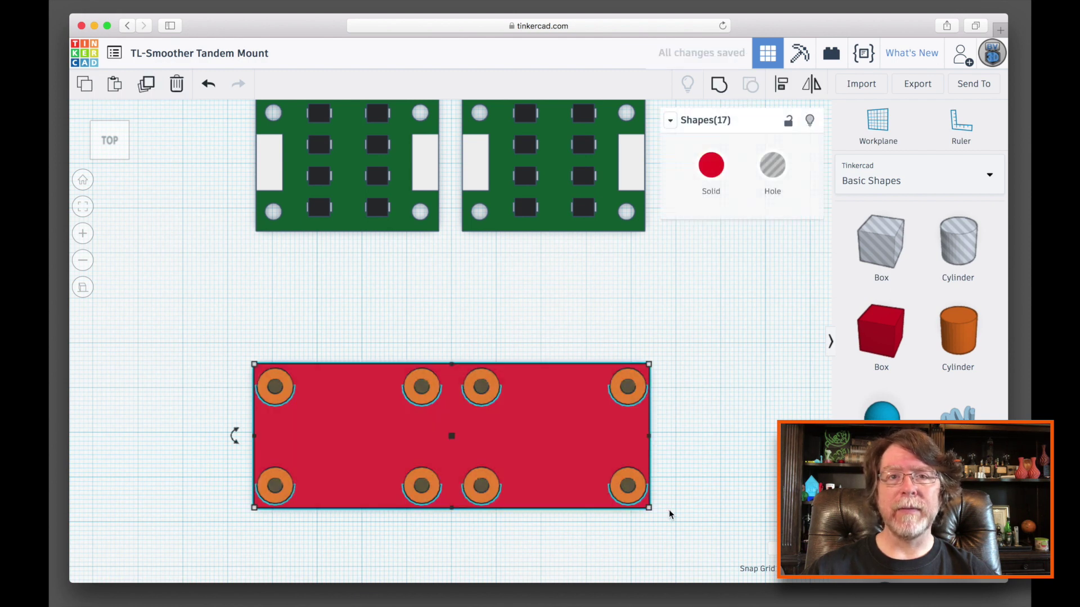
left_click(719, 85)
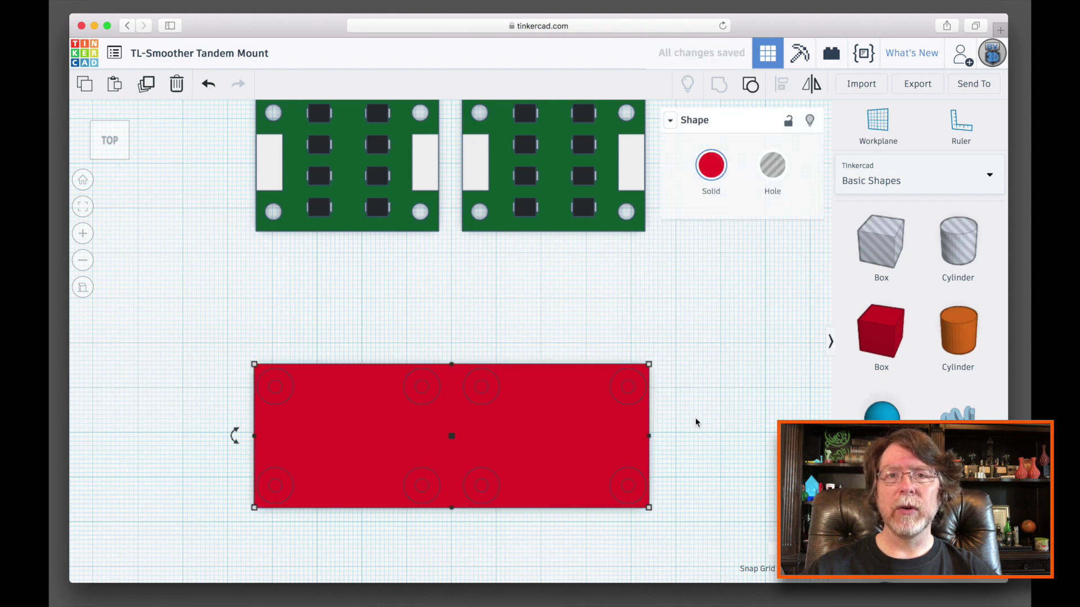
left_click(695, 418)
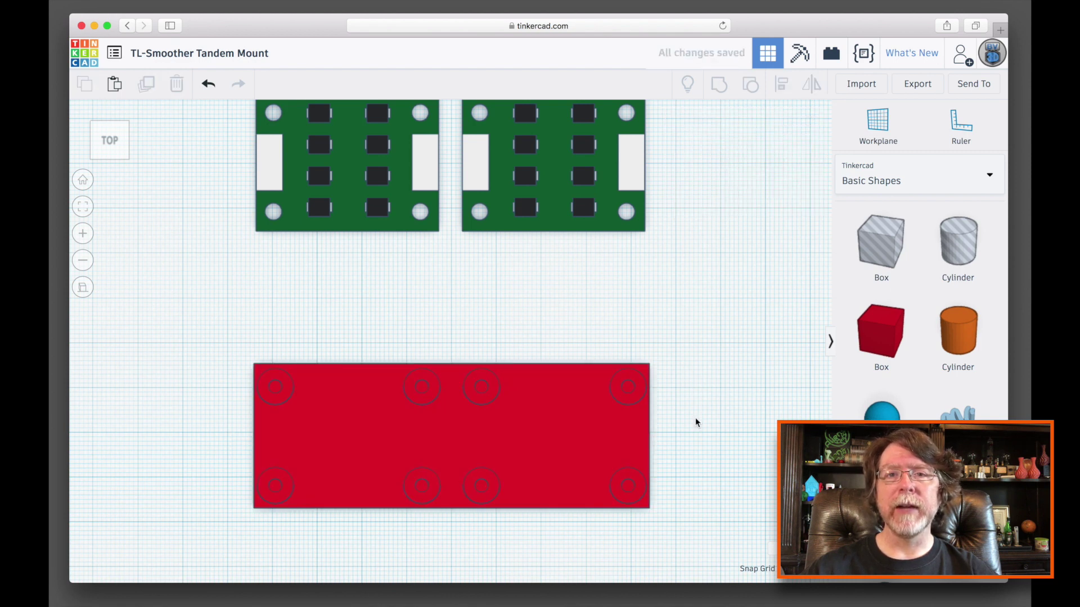
right_click_drag(695, 417, 694, 441)
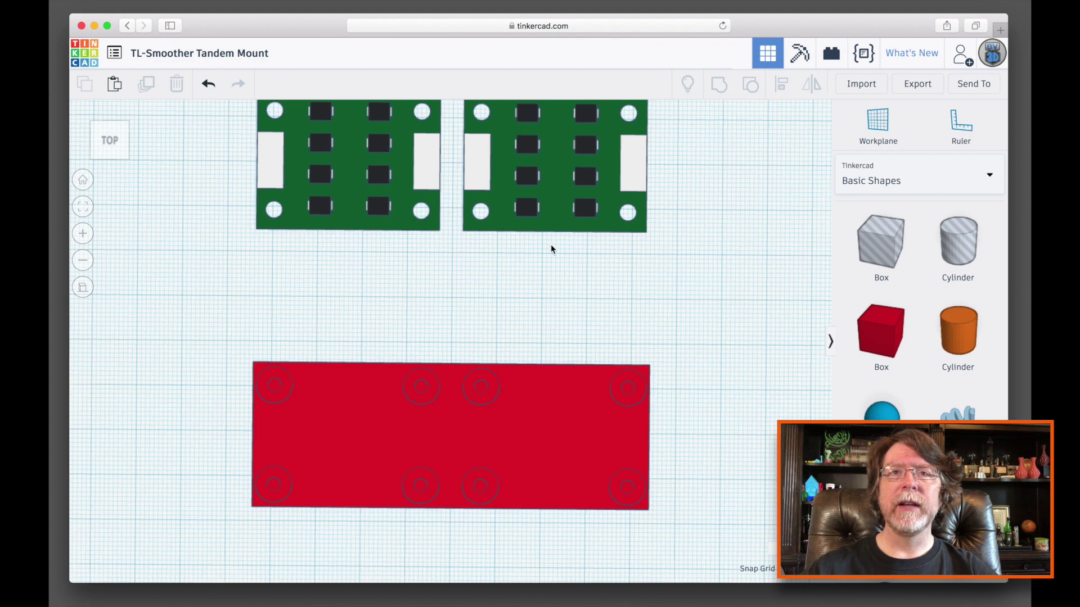
Move the paired boards down and align them centred over the red standoff plate.
left_click_drag(547, 204, 545, 474)
left_click_drag(228, 349, 359, 431)
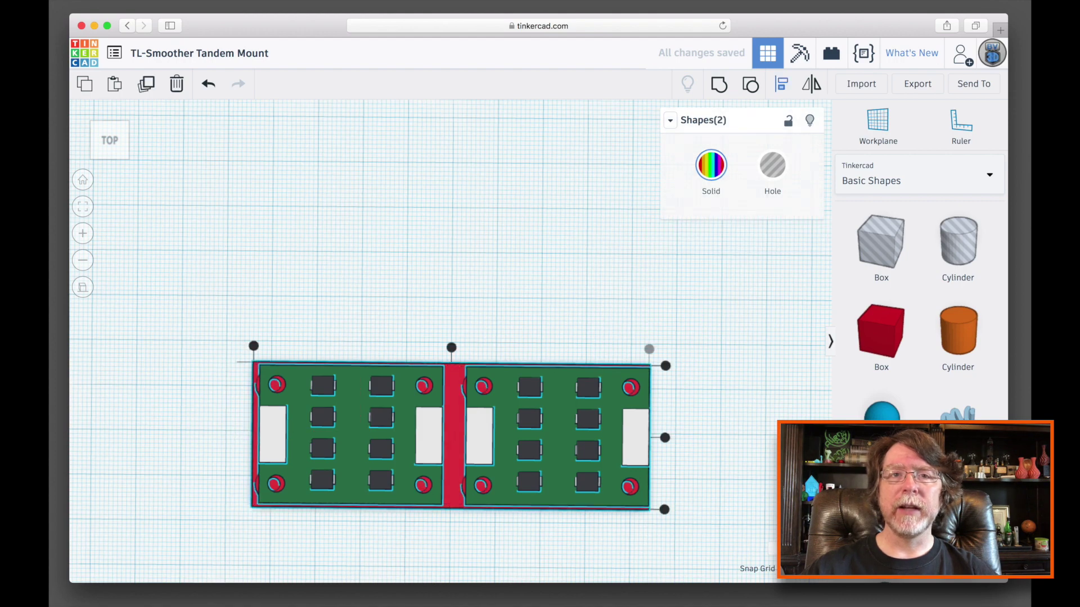
left_click(451, 348)
left_click(664, 438)
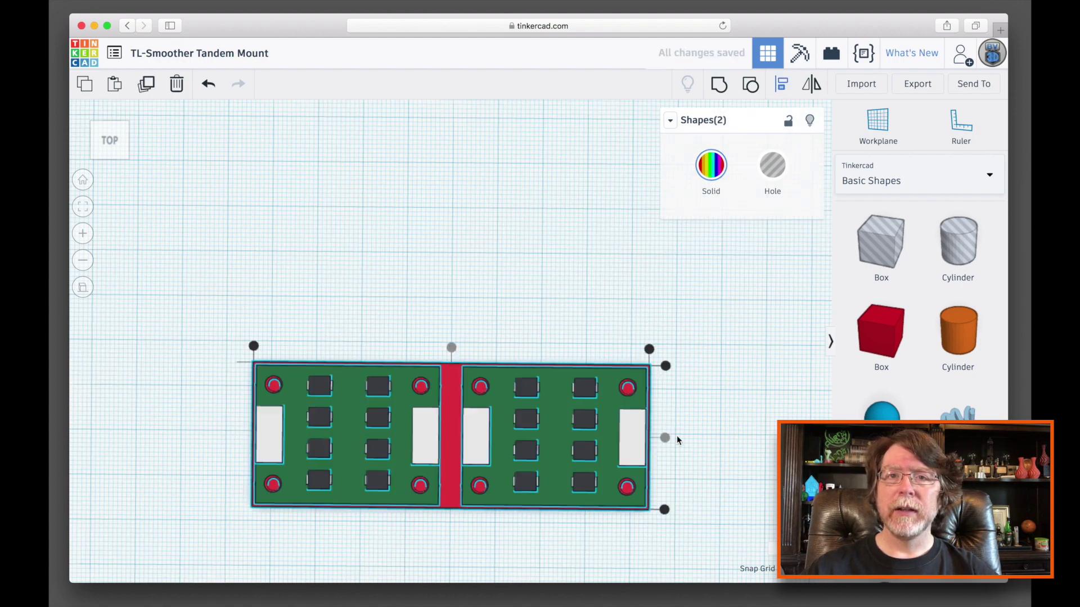
left_click(714, 421)
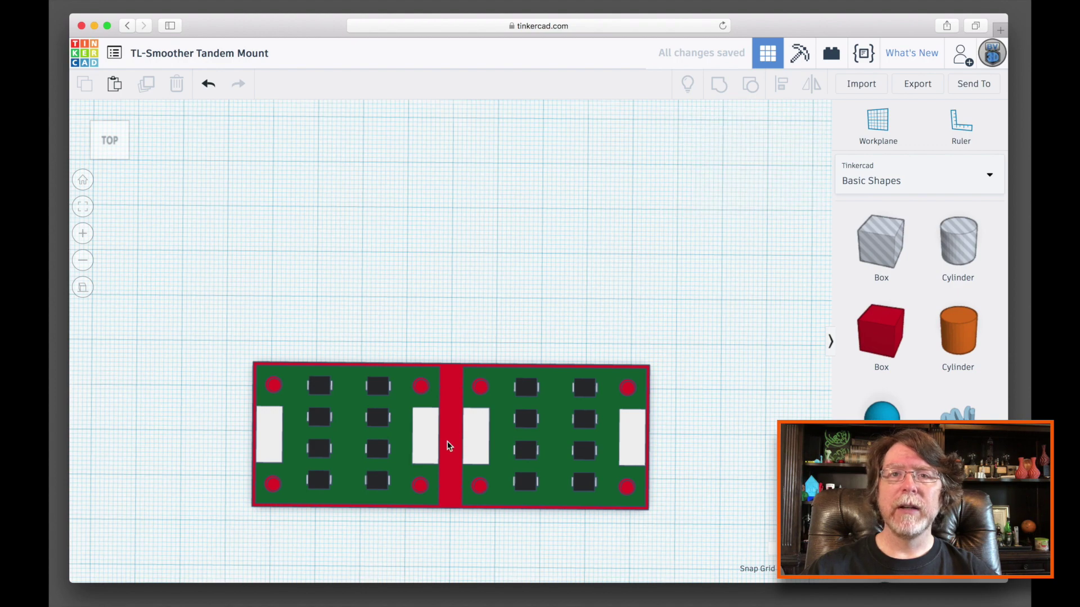
scroll(449, 446, "up", 4)
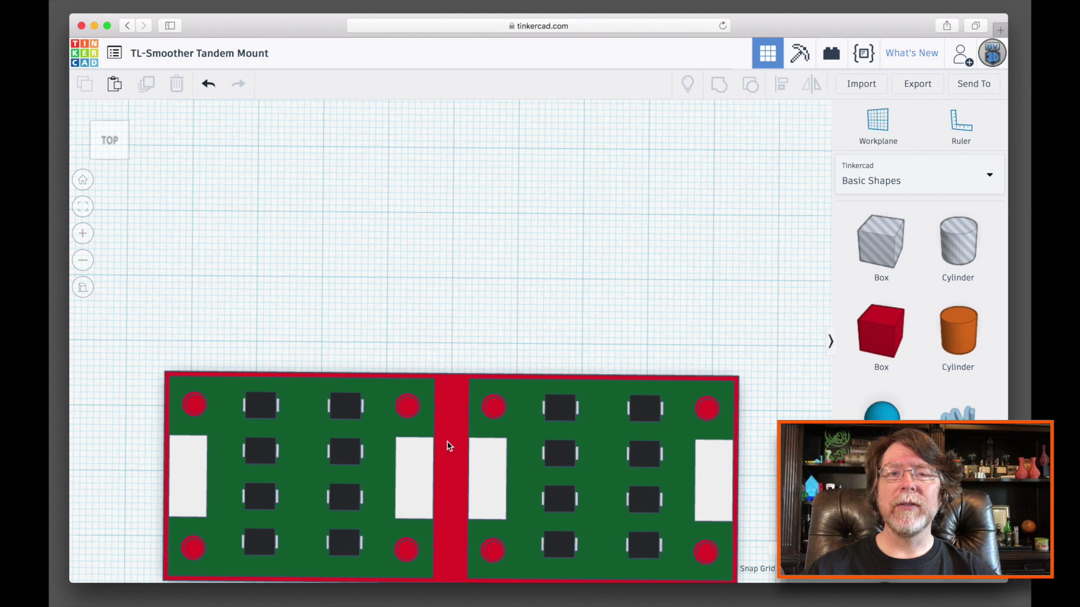
Switch to perspective view and drag the green boards off the red plate to expose the standoffs.
right_click_drag(448, 446, 450, 376)
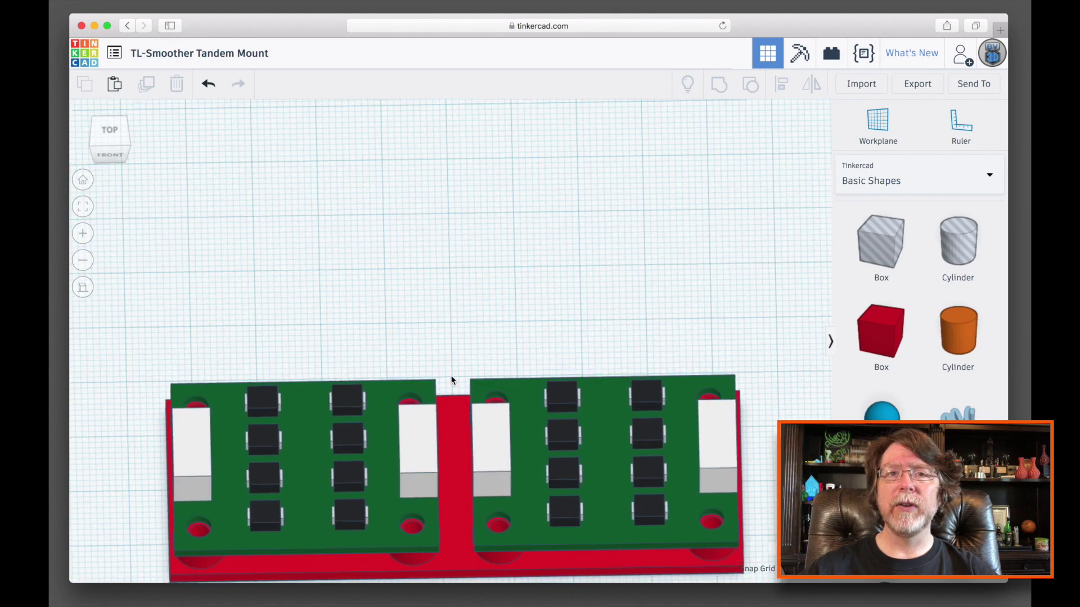
scroll(450, 372, "down", 5)
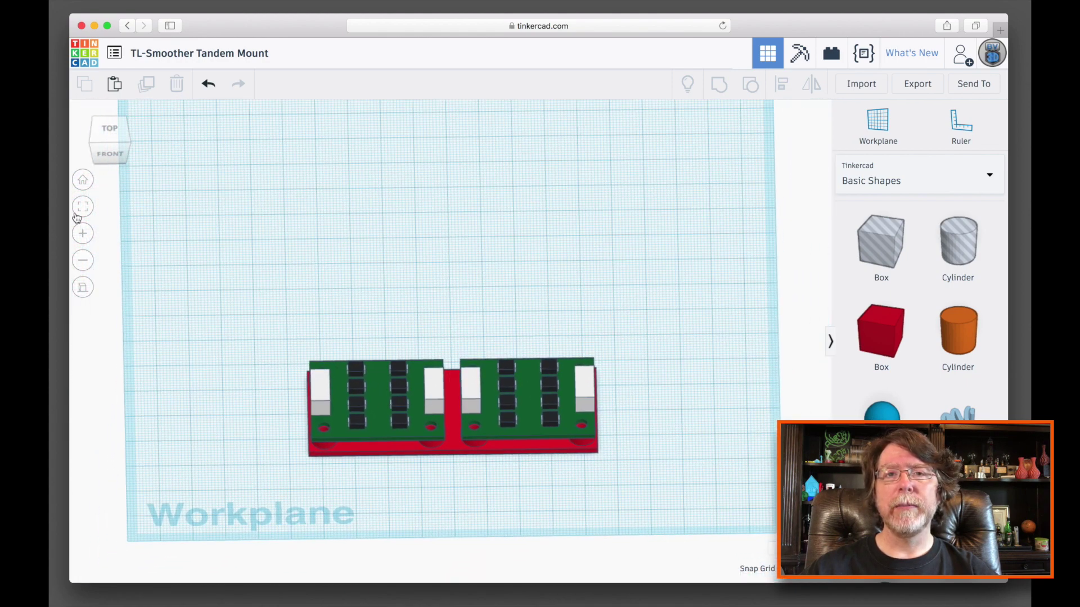
left_click(82, 287)
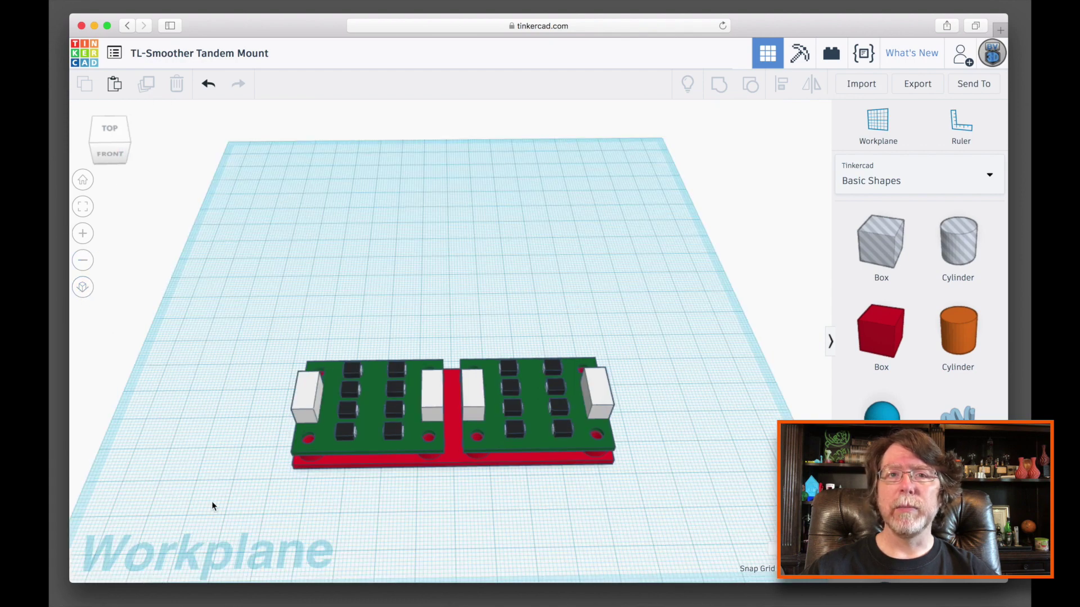
right_click_drag(212, 501, 272, 498)
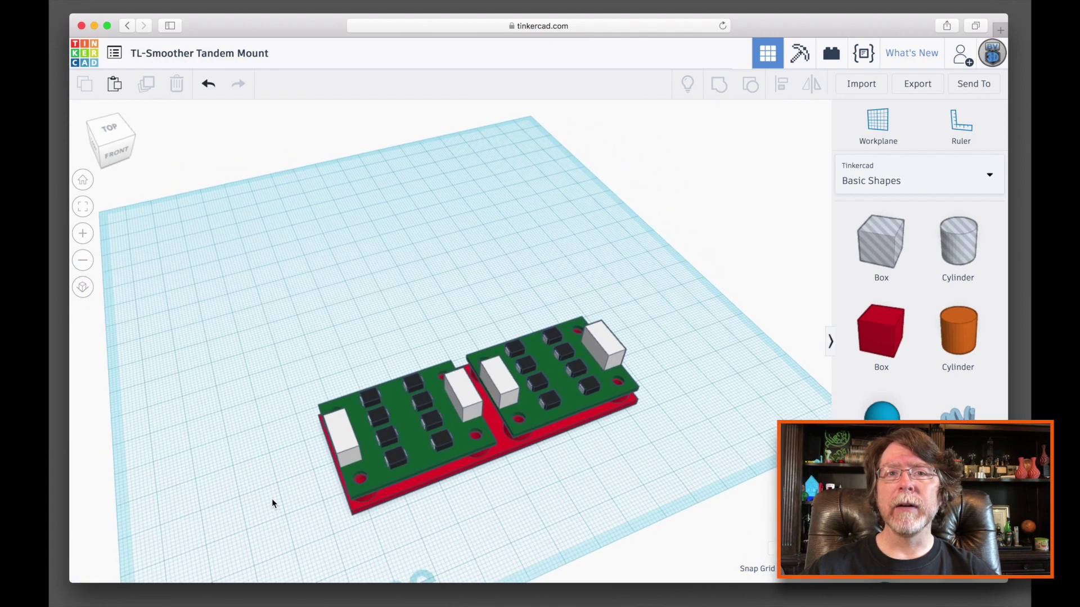
right_click_drag(720, 396, 680, 369)
left_click_drag(555, 397, 499, 282)
Export only the selected red base plate as an .STL file.
left_click(531, 413)
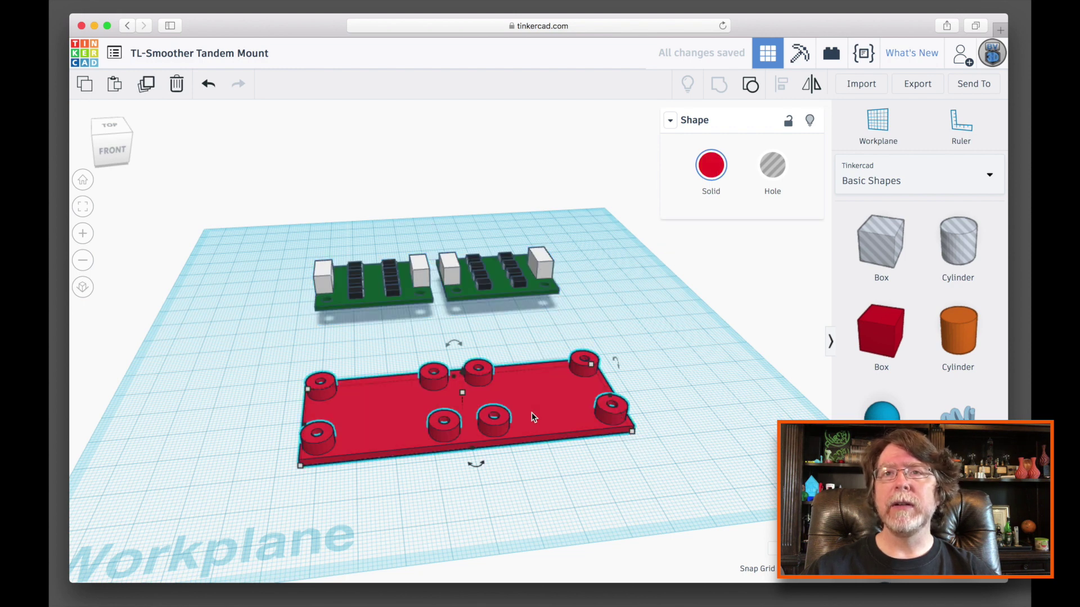
left_click(915, 84)
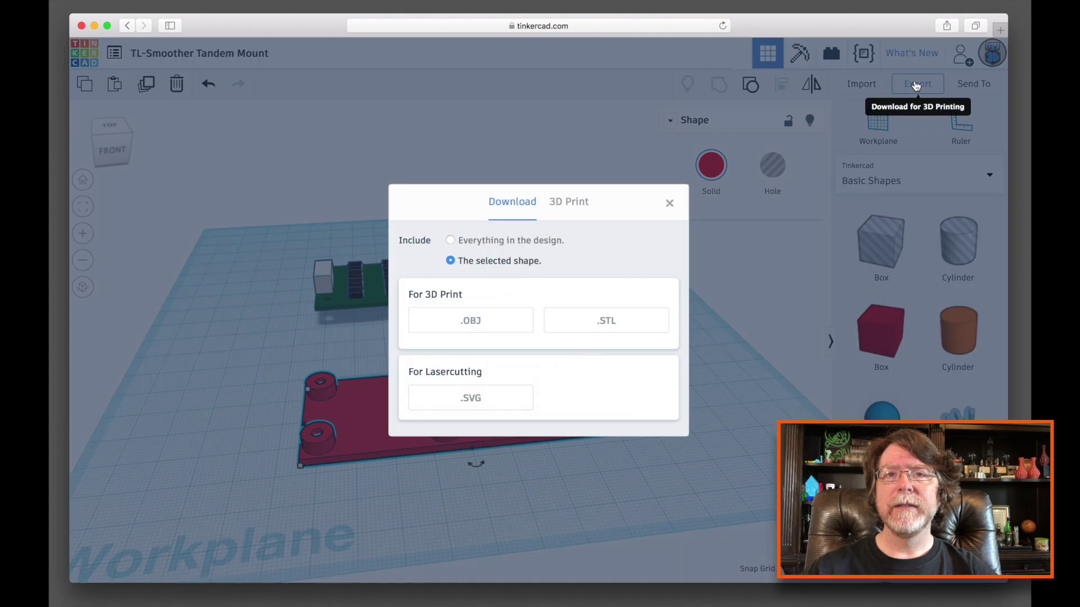
left_click(622, 318)
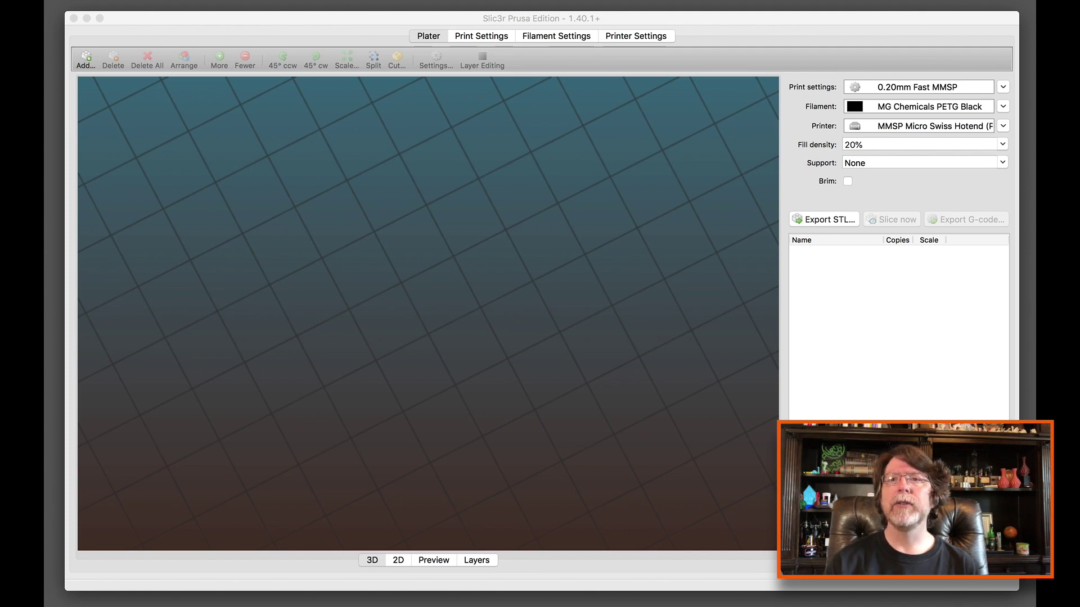
Load the plate STL onto the Slic3r build plate and orbit to inspect it.
left_click_drag(456, 602, 434, 344)
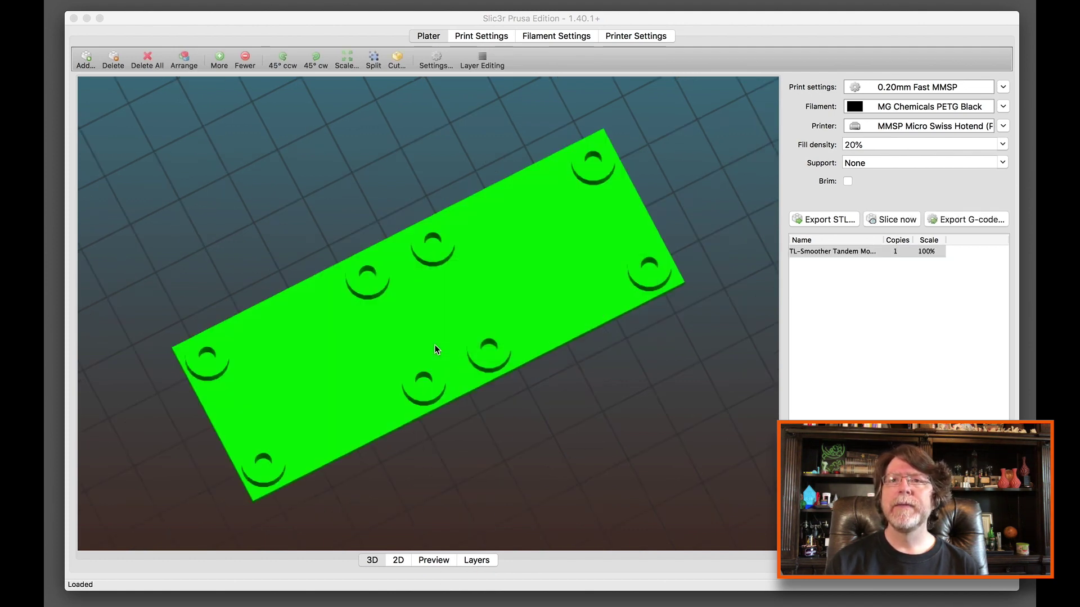
left_click(595, 396)
left_click(532, 304)
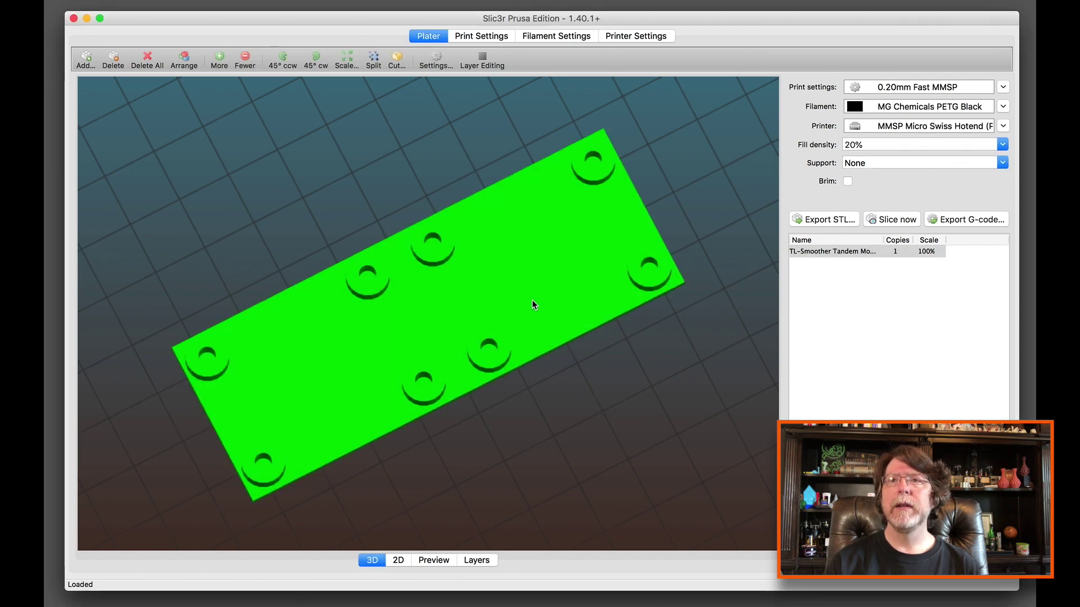
left_click_drag(618, 369, 575, 342)
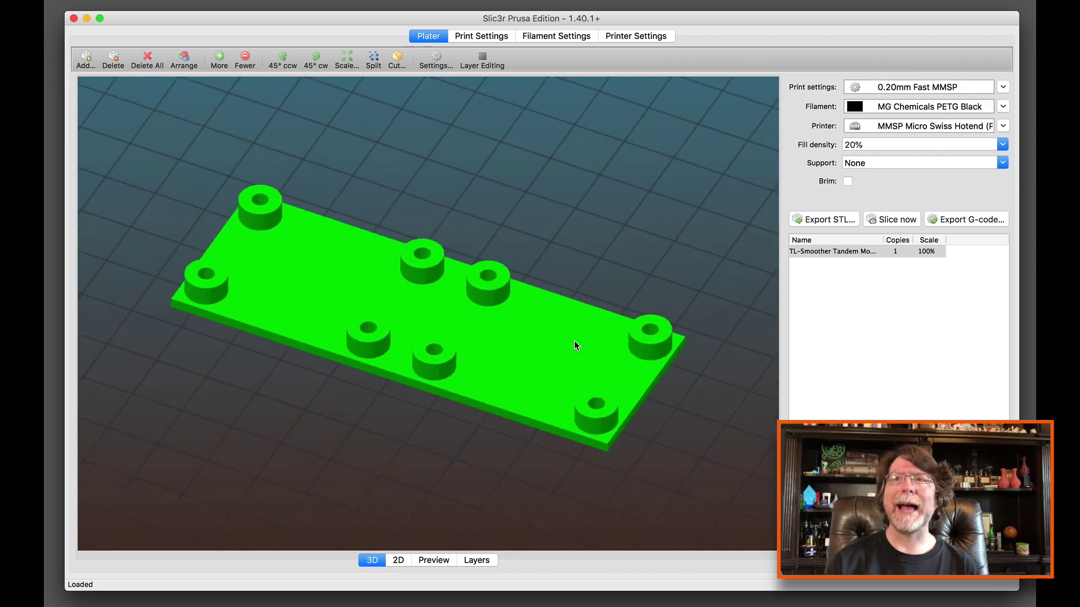
left_click_drag(575, 340, 616, 335)
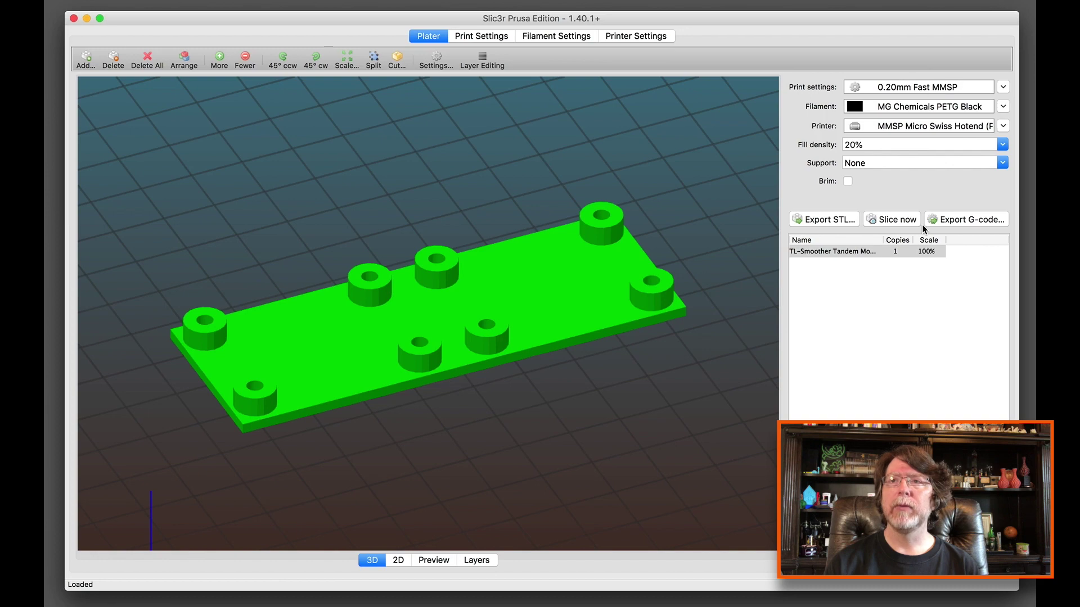
Export the sliced G-code to the Desktop as TL-Smoother Tandem Mount.
left_click(941, 221)
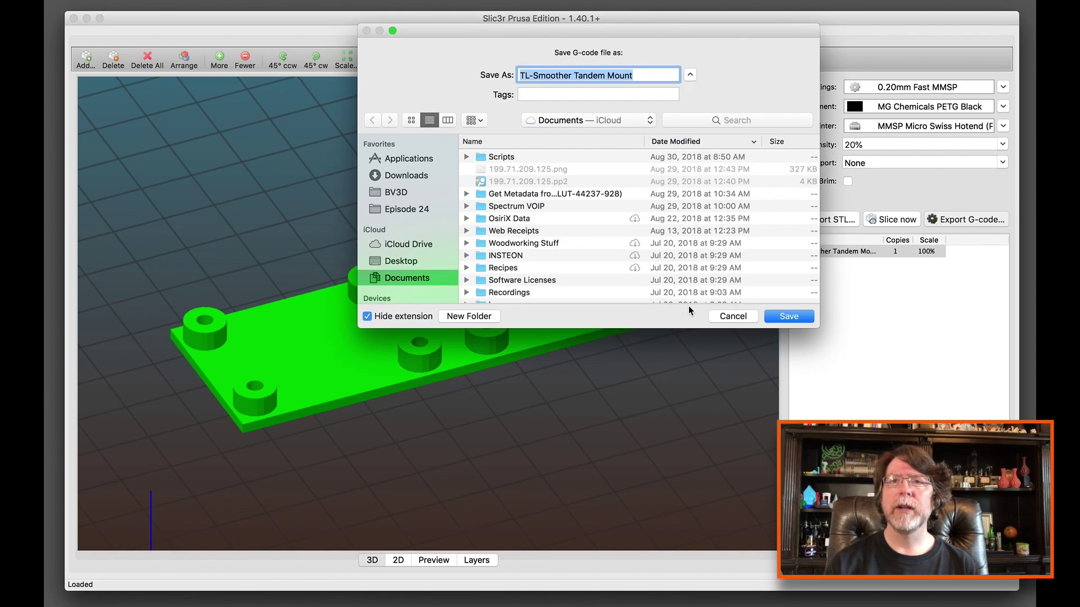
key("super+shift+d")
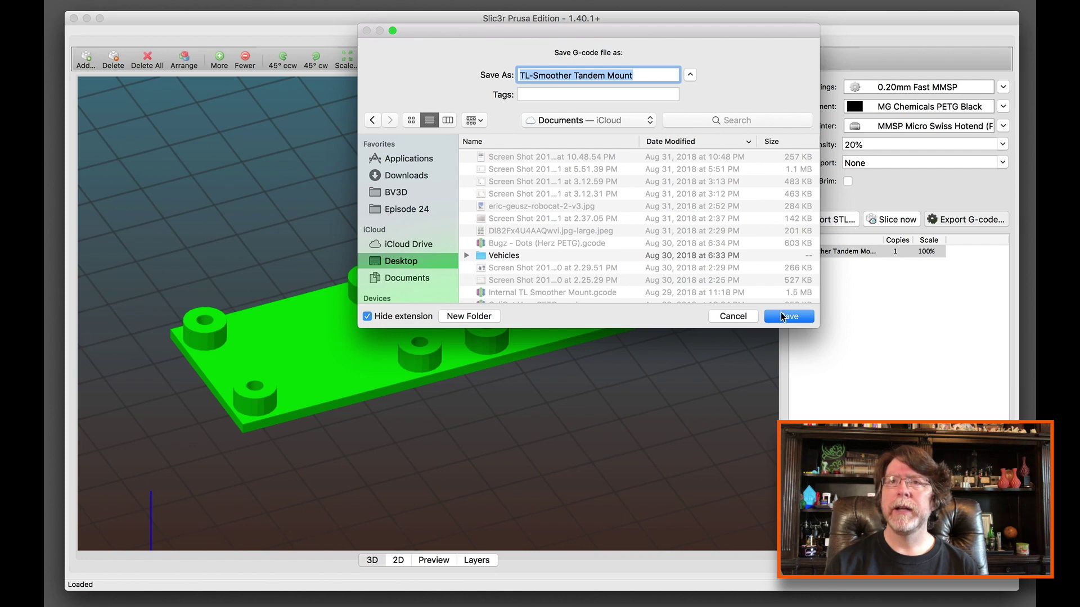
left_click(783, 317)
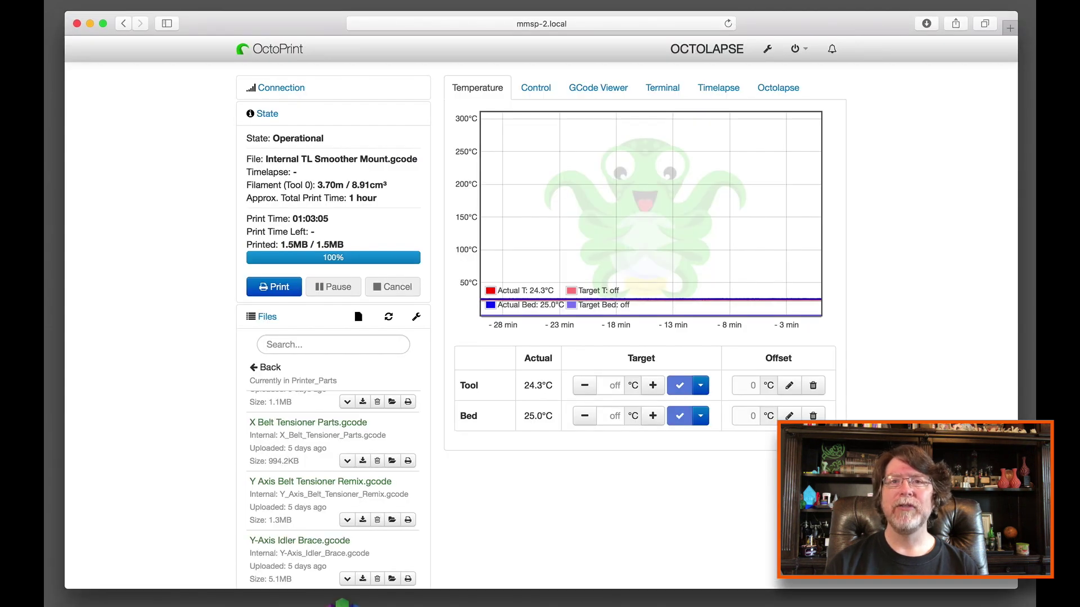
Upload TL-Smoother Tandem Mount.gcode to OctoPrint and load it for printing.
left_click_drag(344, 604, 324, 375)
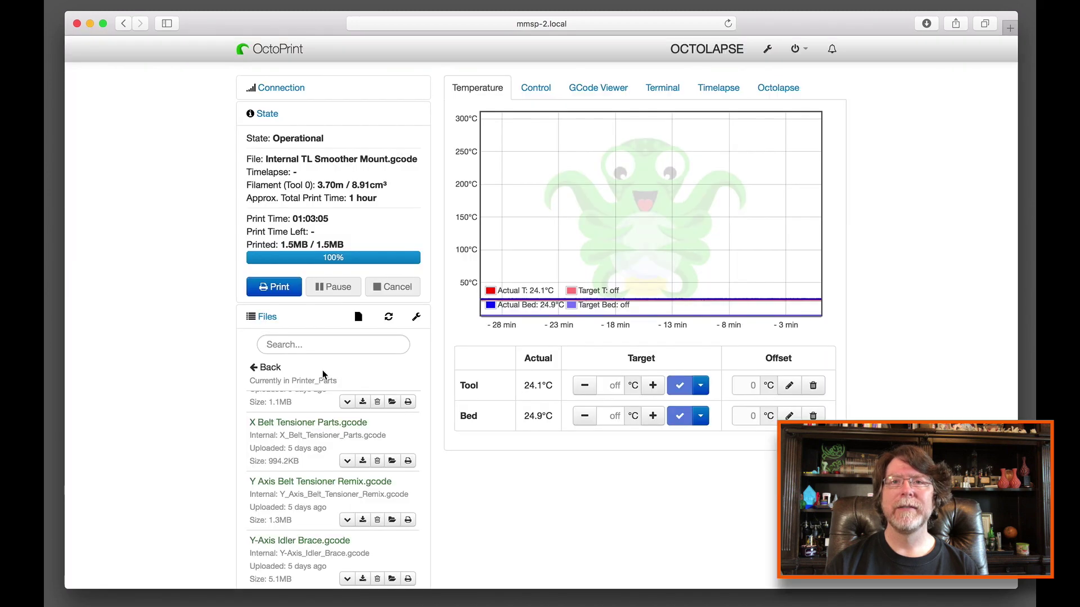
scroll(322, 404, "up", 5)
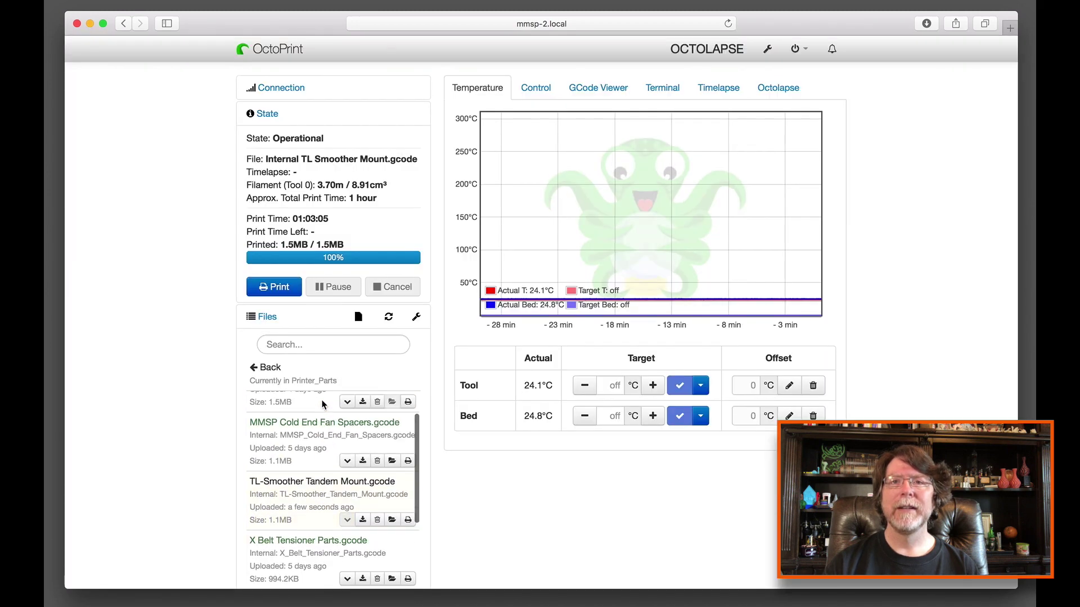
left_click(345, 524)
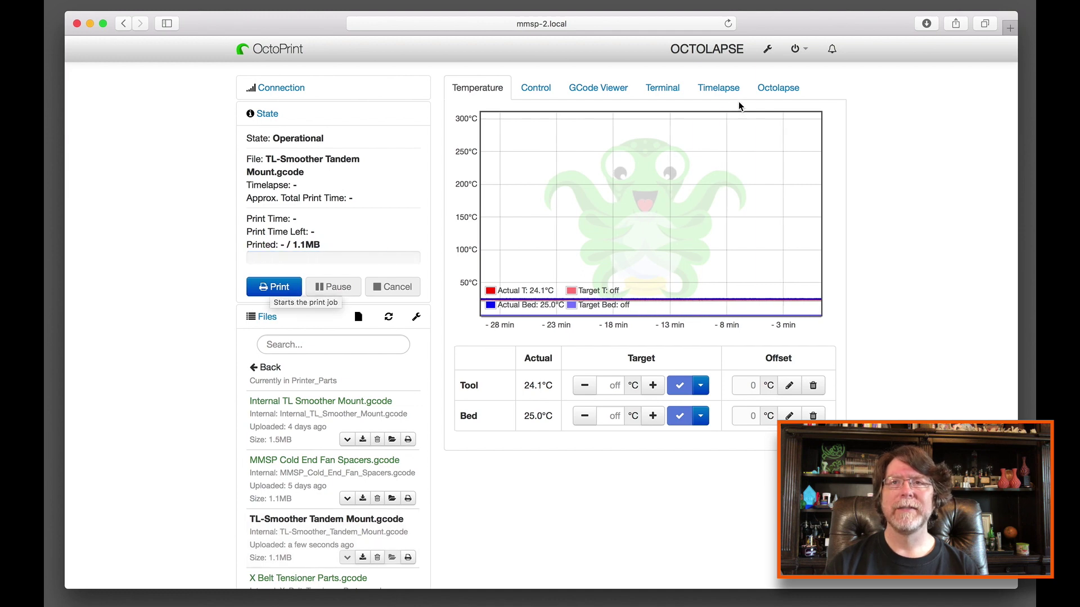
Check the Octolapse and Control tabs, then start the print.
left_click(767, 92)
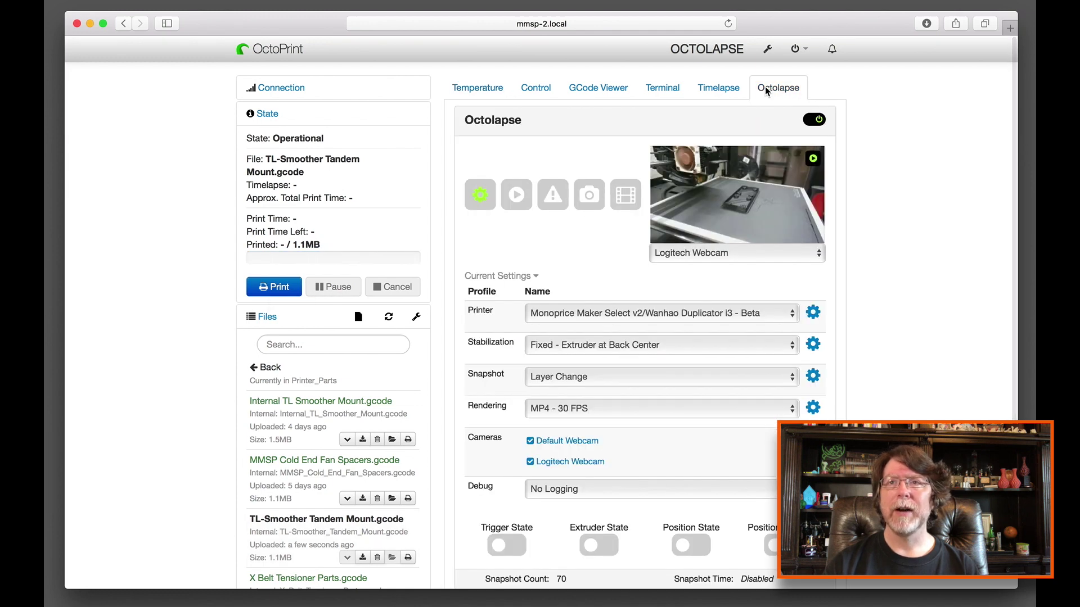
left_click(495, 88)
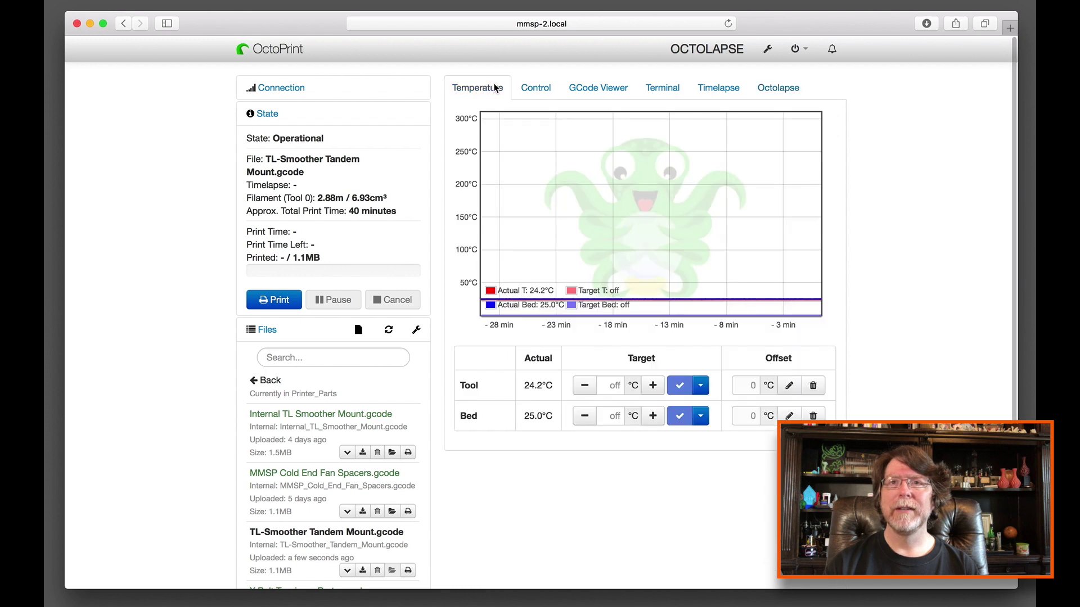
left_click(529, 90)
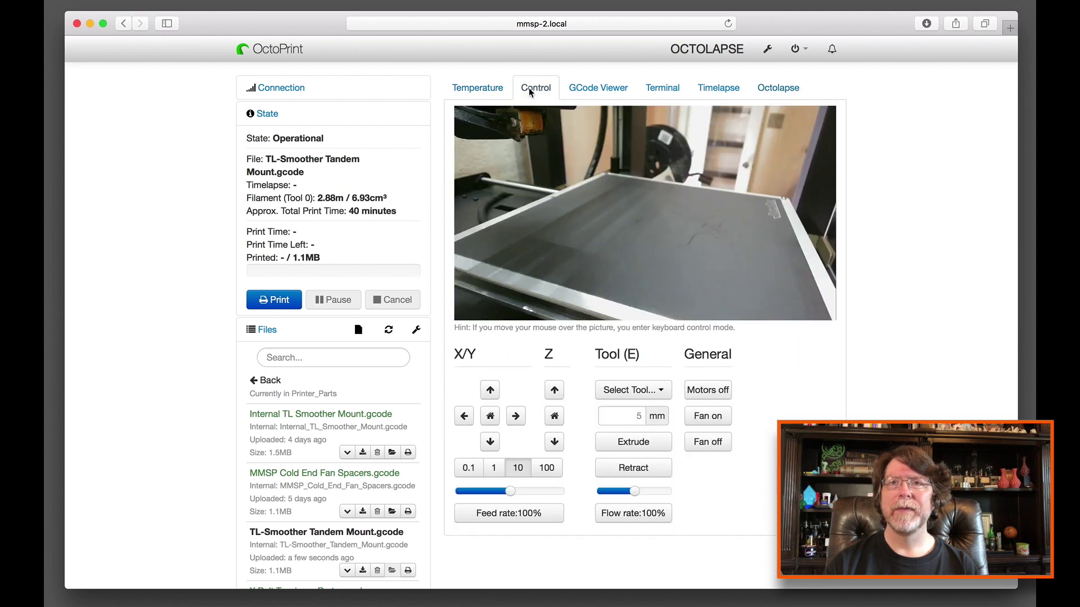
left_click(485, 91)
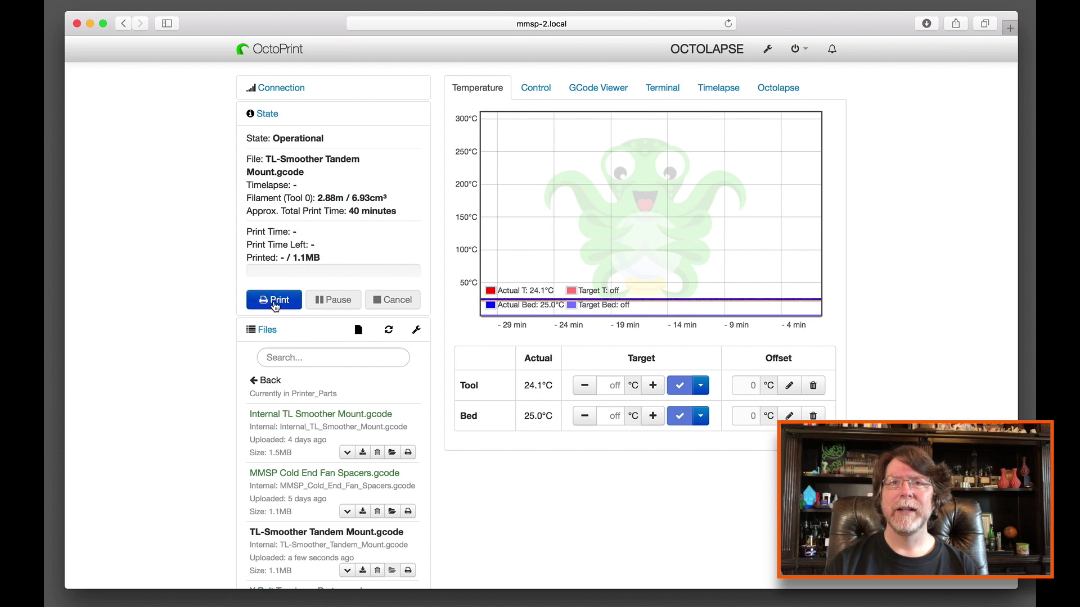
left_click(274, 302)
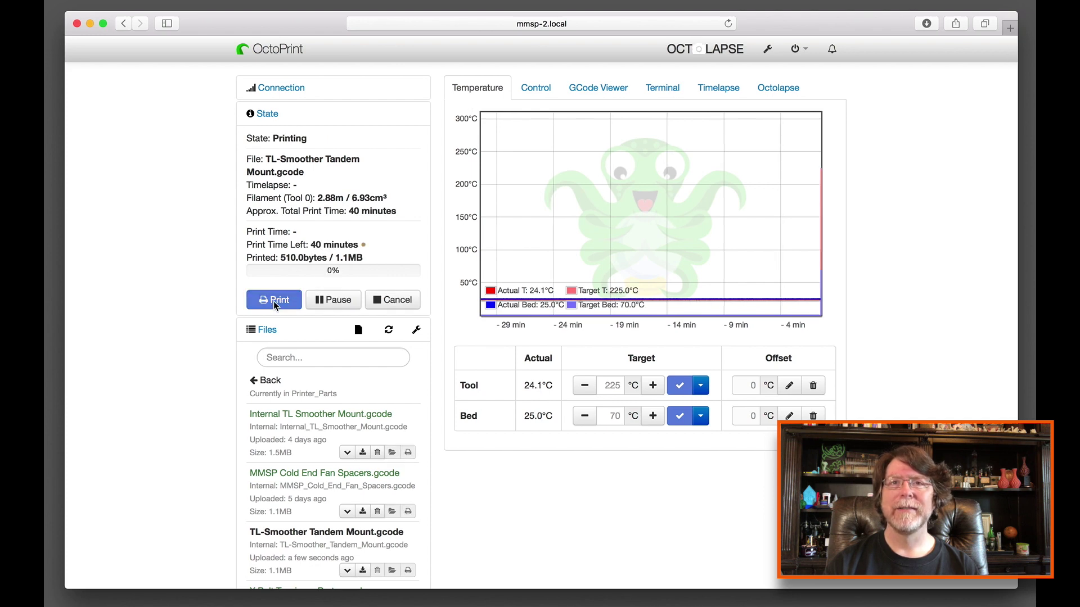